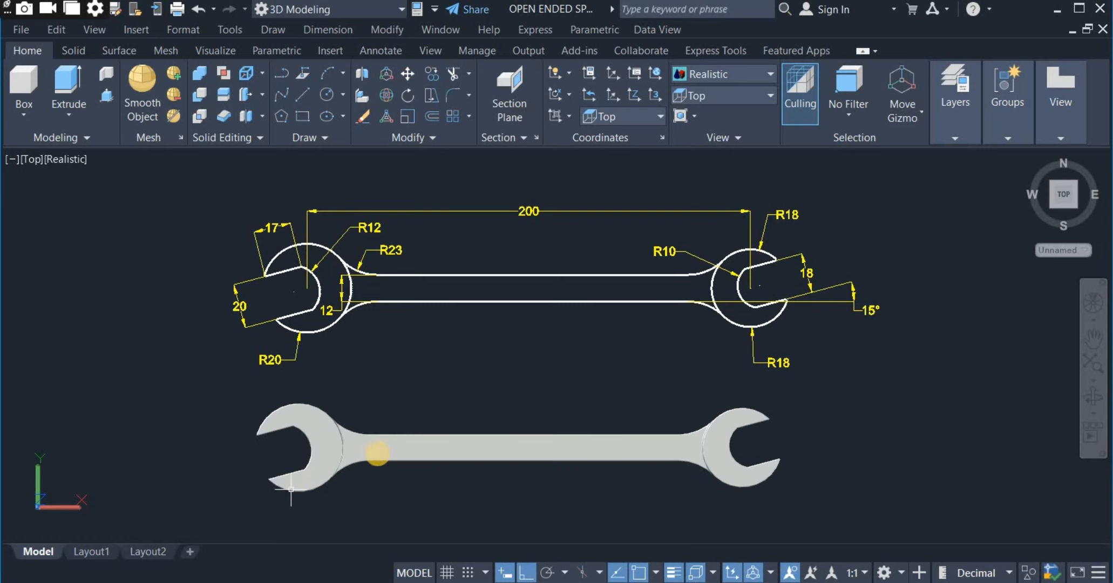
left_click(441, 449)
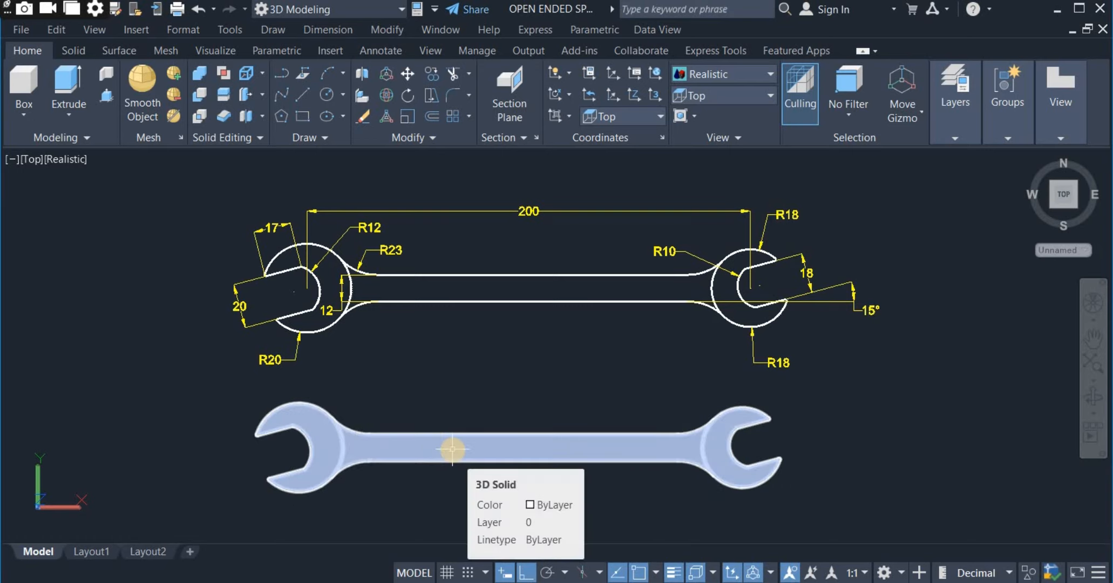
key("Escape")
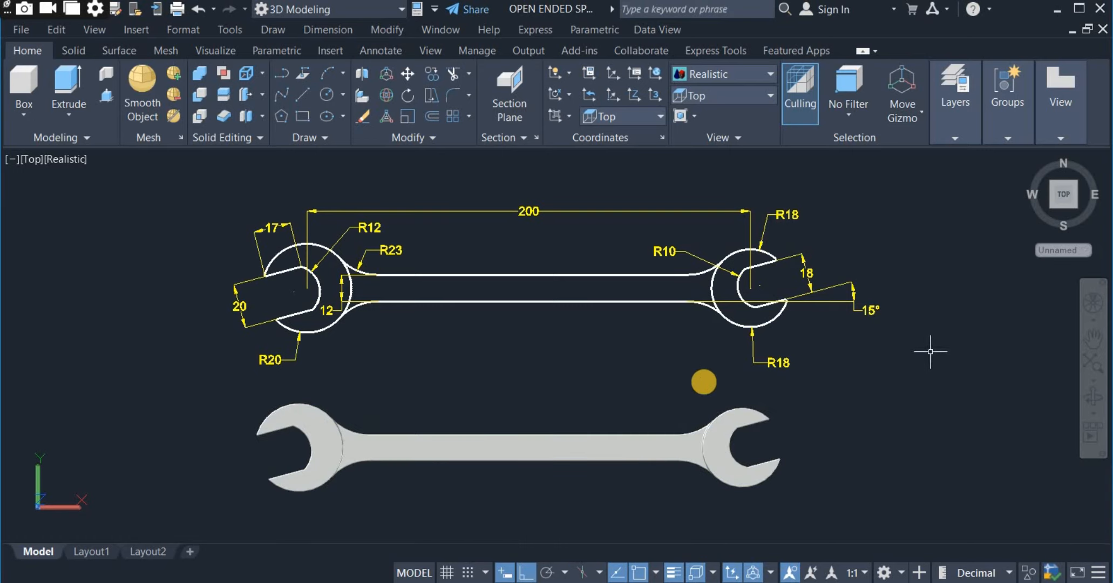
left_click(564, 444)
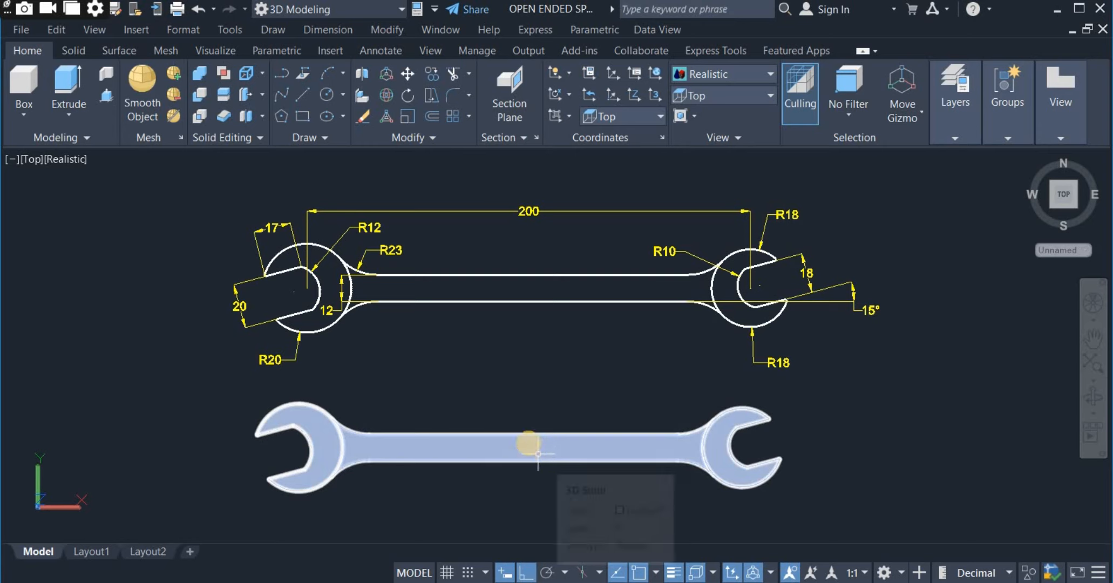
key("Escape")
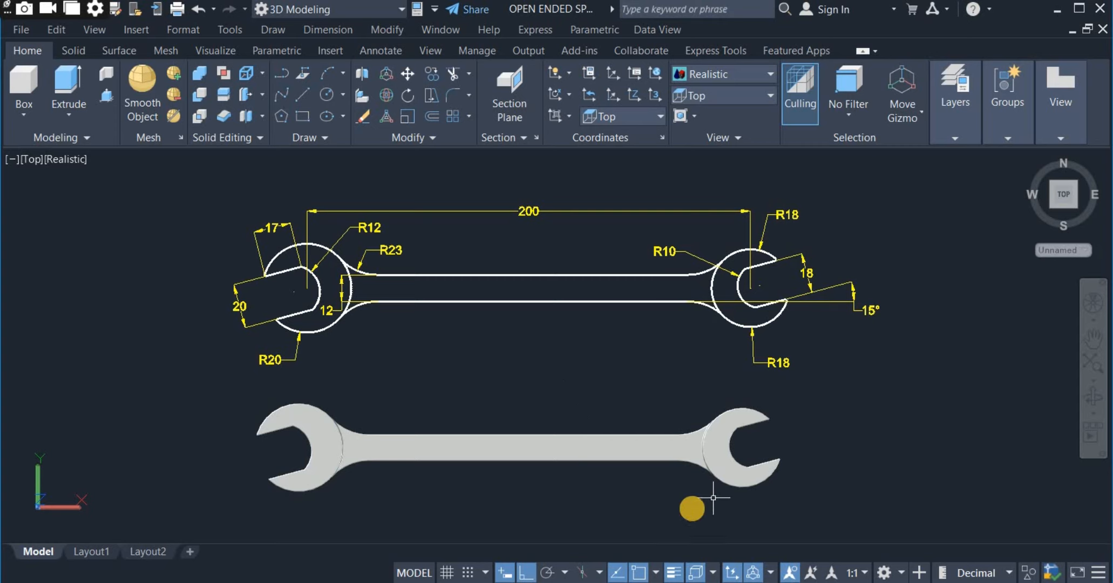
Erase the 3D spanner solid below the dimensioned drawing.
left_click(691, 507)
left_click(537, 367)
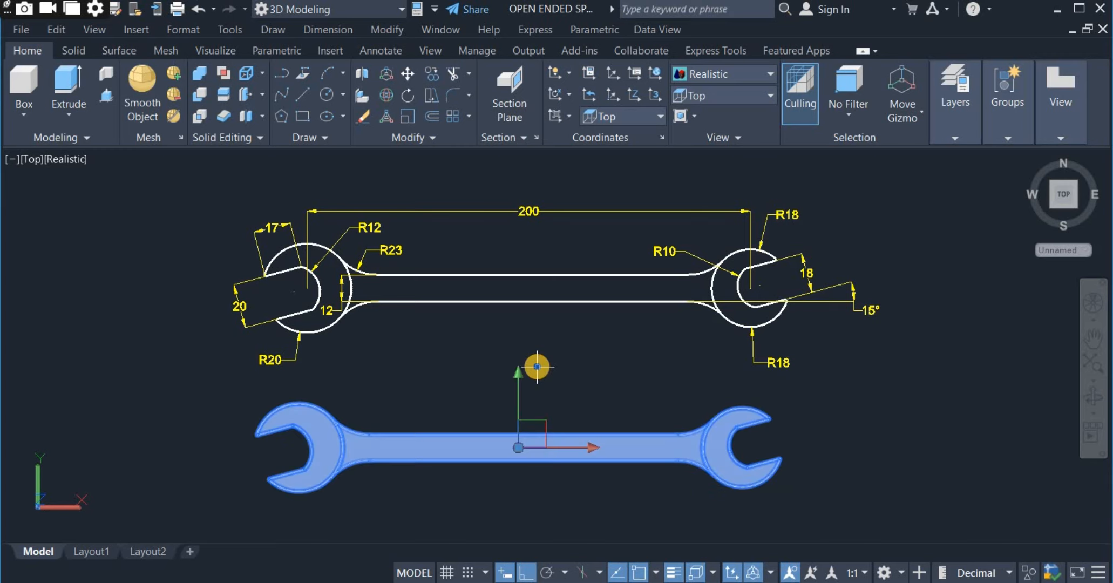
right_click(538, 367)
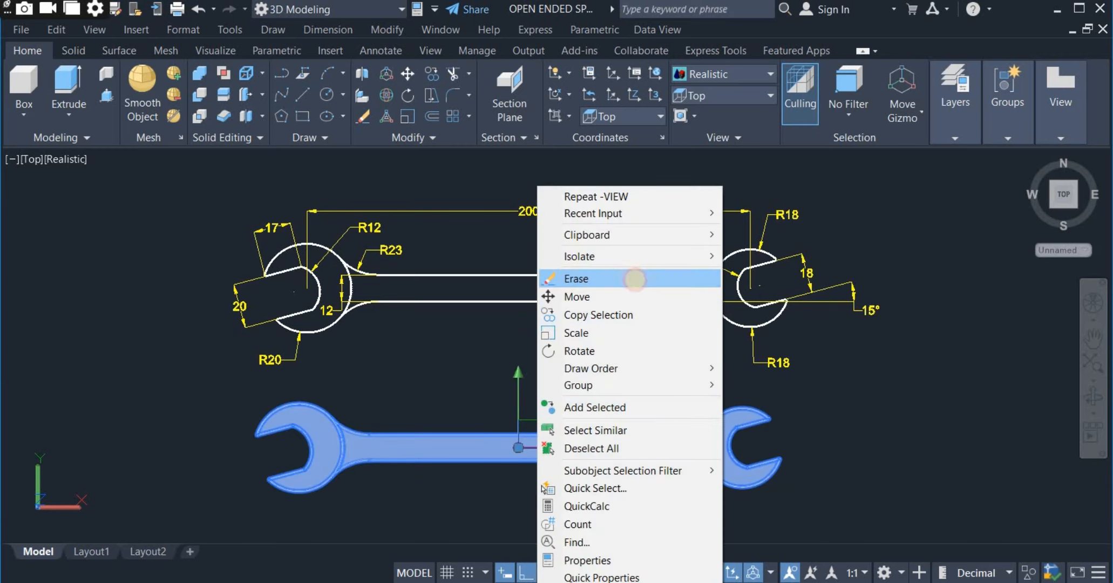
left_click(635, 278)
Erase the two remaining spanner head pieces below the dimensioned drawing.
left_click(625, 365)
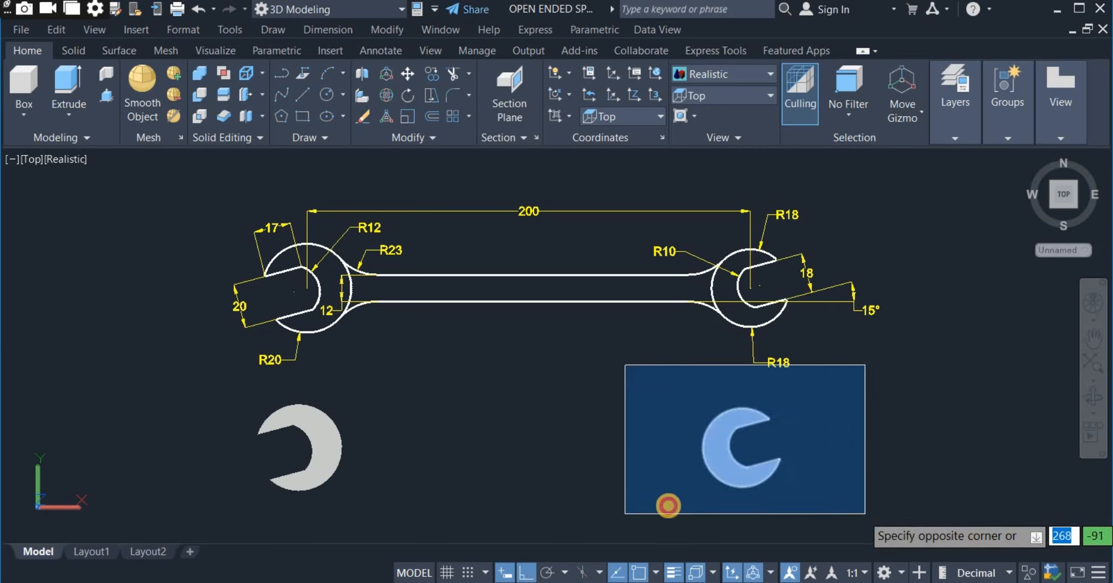
left_click(667, 505)
left_click(509, 495)
left_click(207, 402)
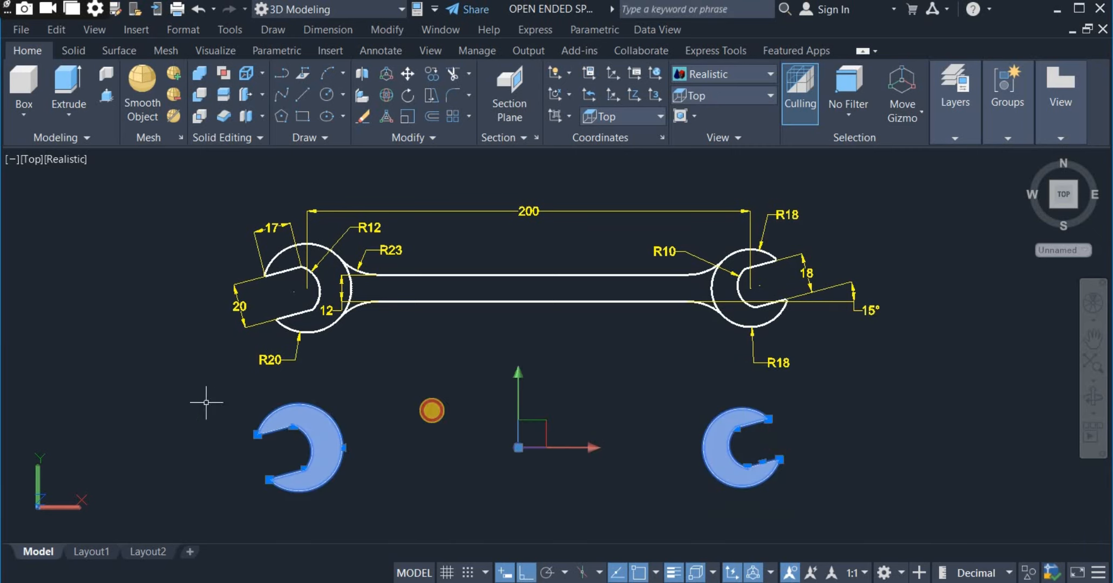
right_click(437, 411)
left_click(559, 120)
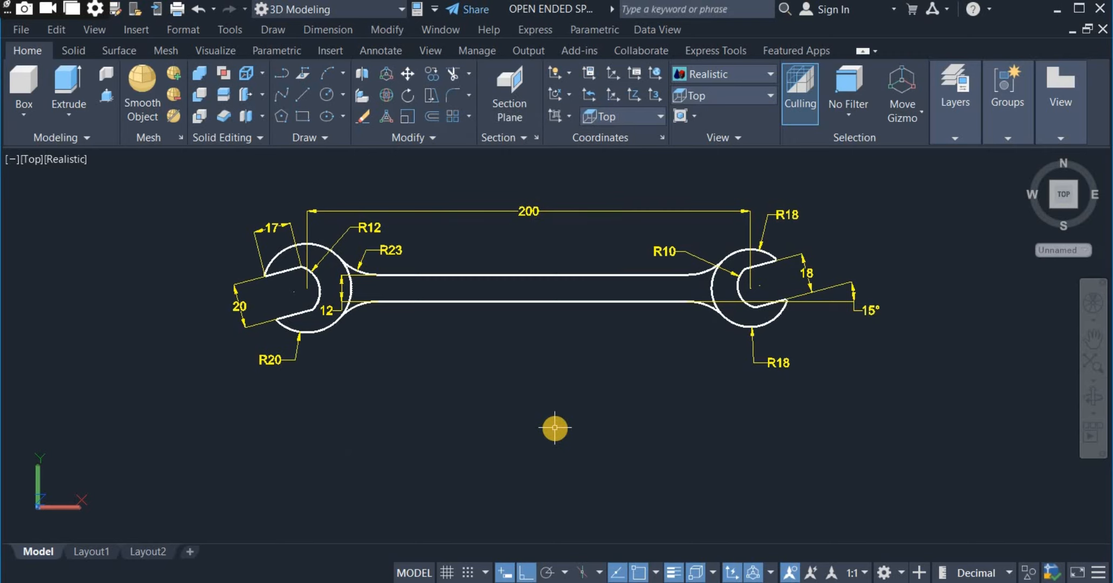
Confirm the drawing units as Decimal lengths and Decimal Degrees angles, both with precision 0, and Millimeters as the insertion scale.
type("p")
key("Return")
left_click_drag(556, 427, 559, 401)
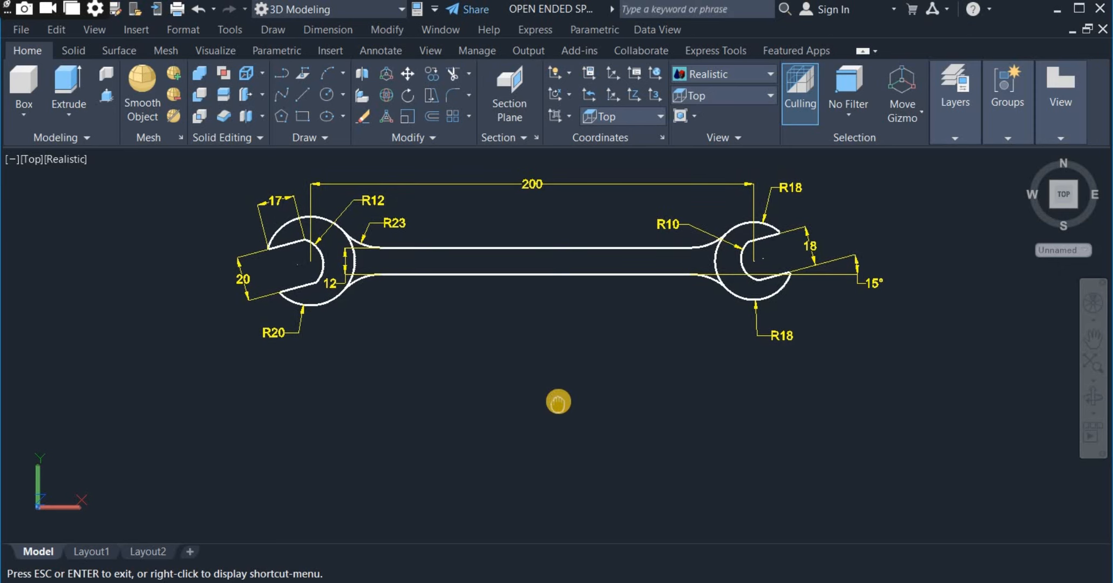
key("Escape")
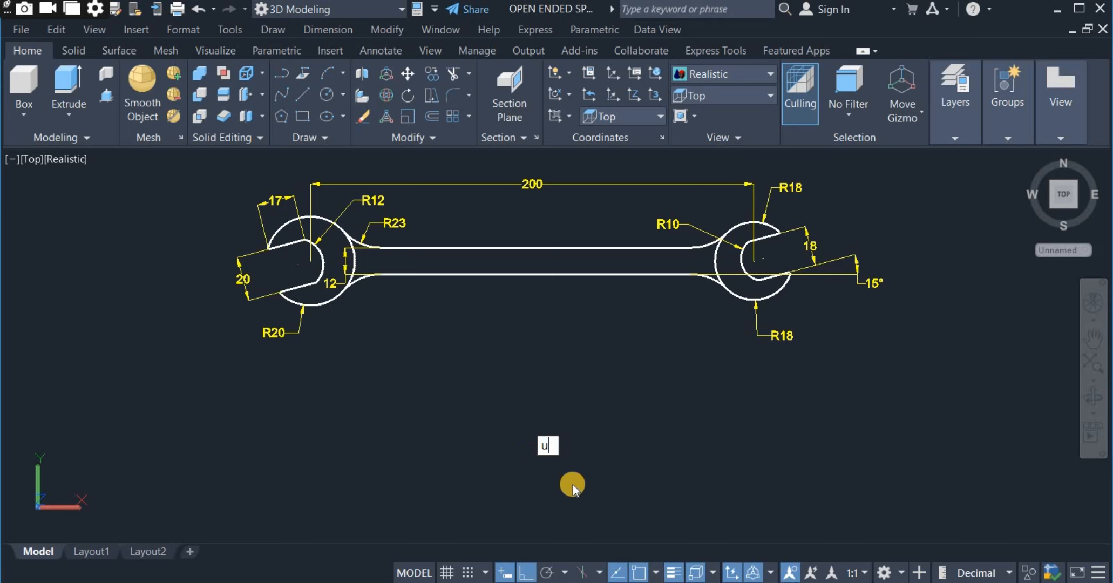
key("BackSpace")
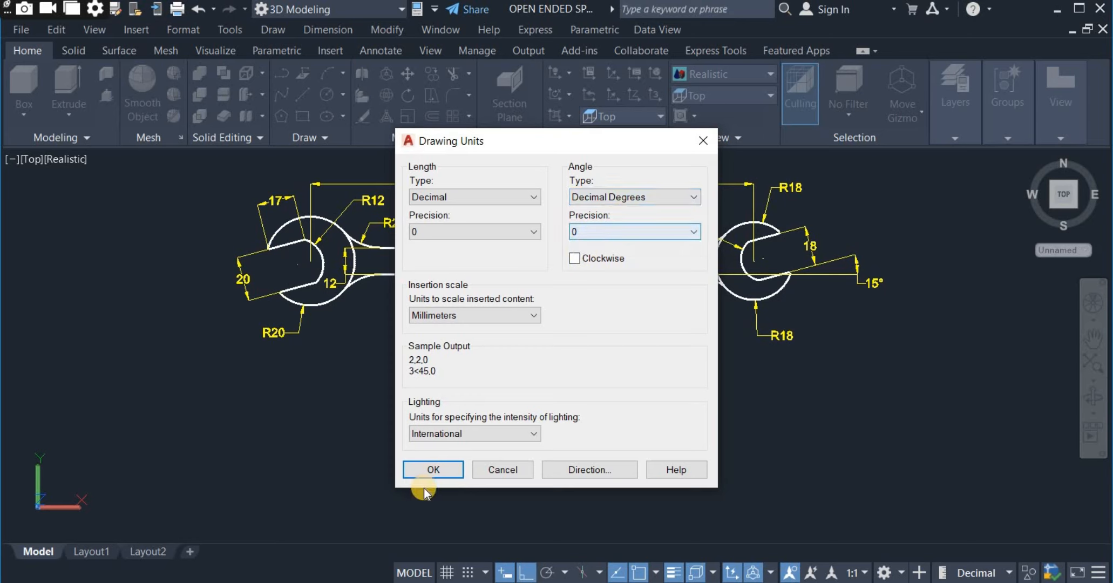
left_click(446, 468)
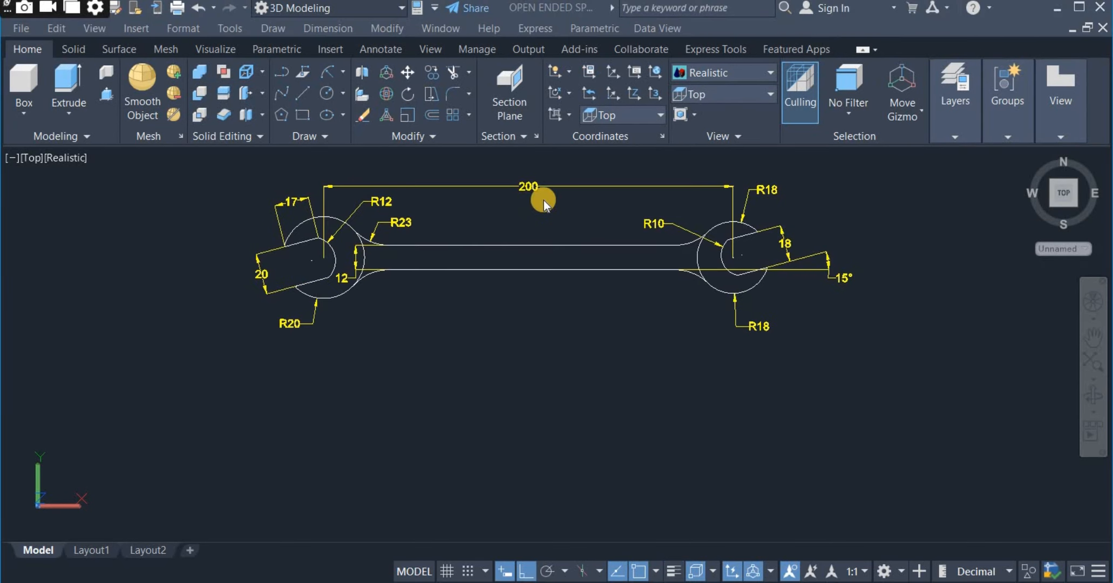
Draw a horizontal line 200 mm long in the empty space below the dimensioned spanner drawing.
left_click(536, 223)
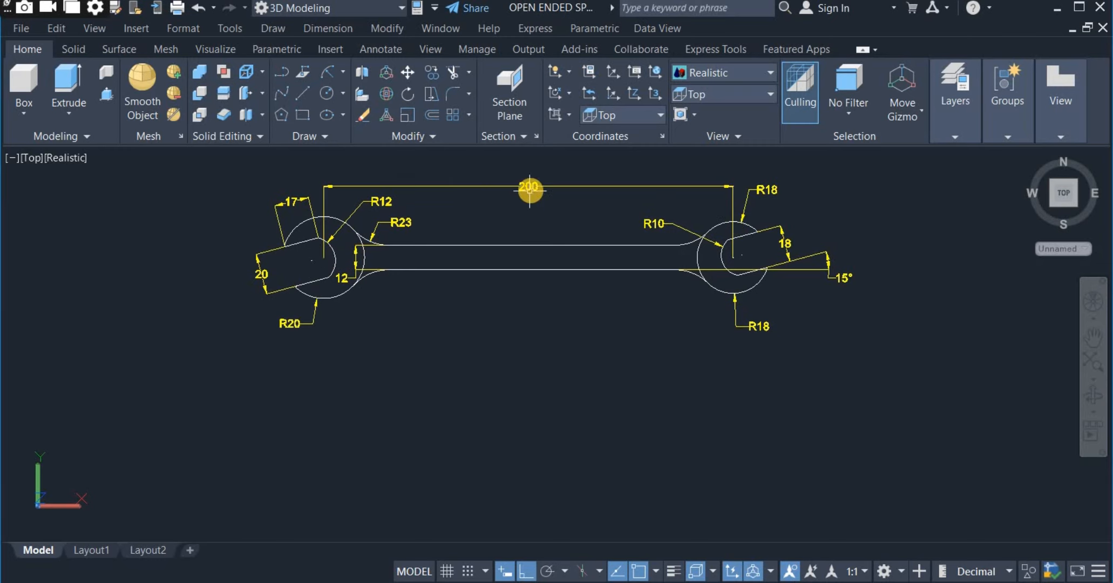
left_click(303, 96)
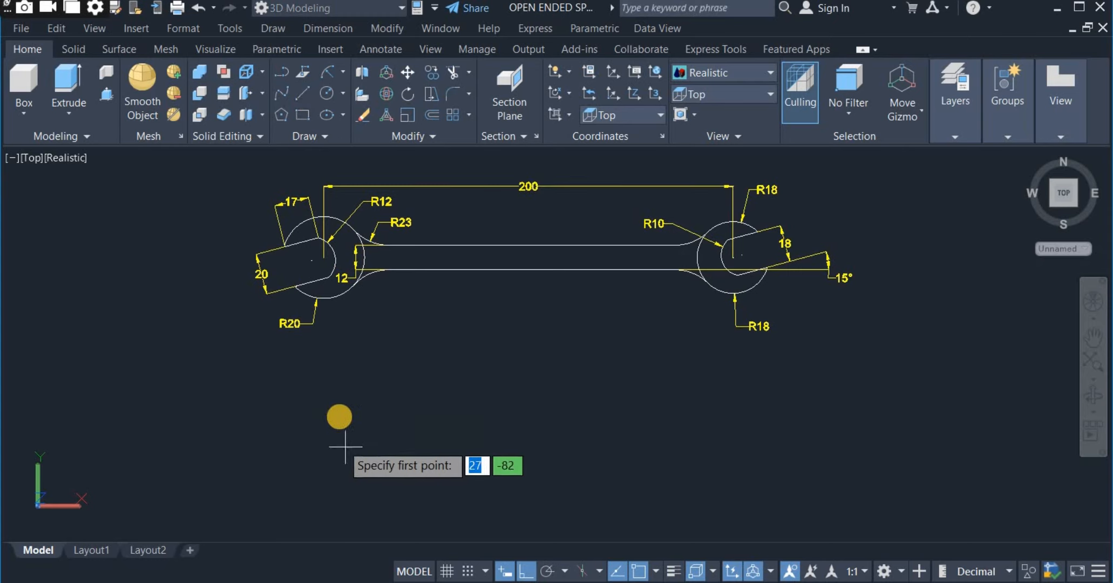
left_click(336, 412)
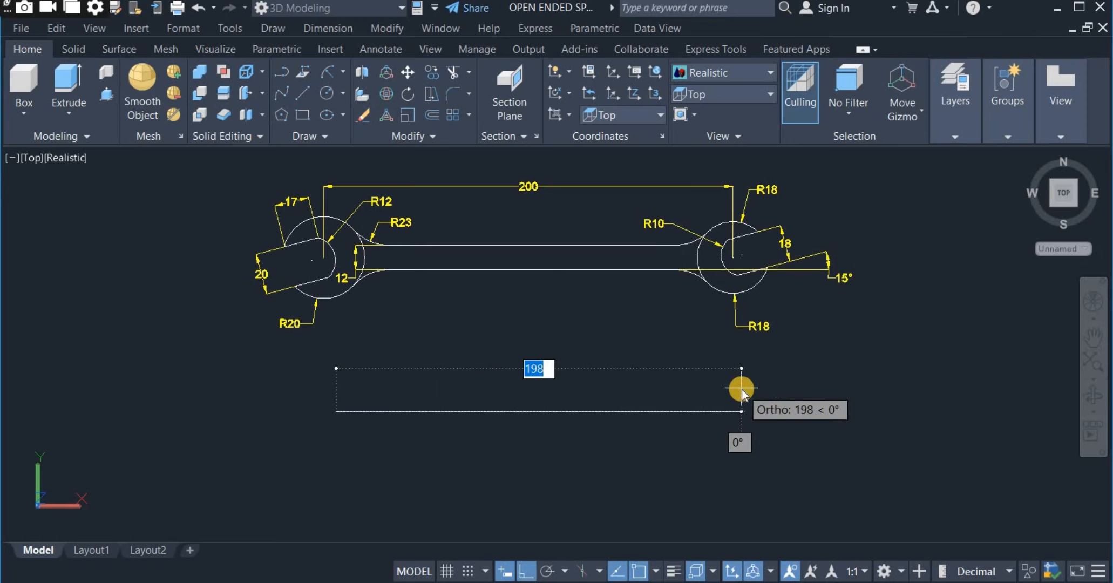
type("200")
key("Return")
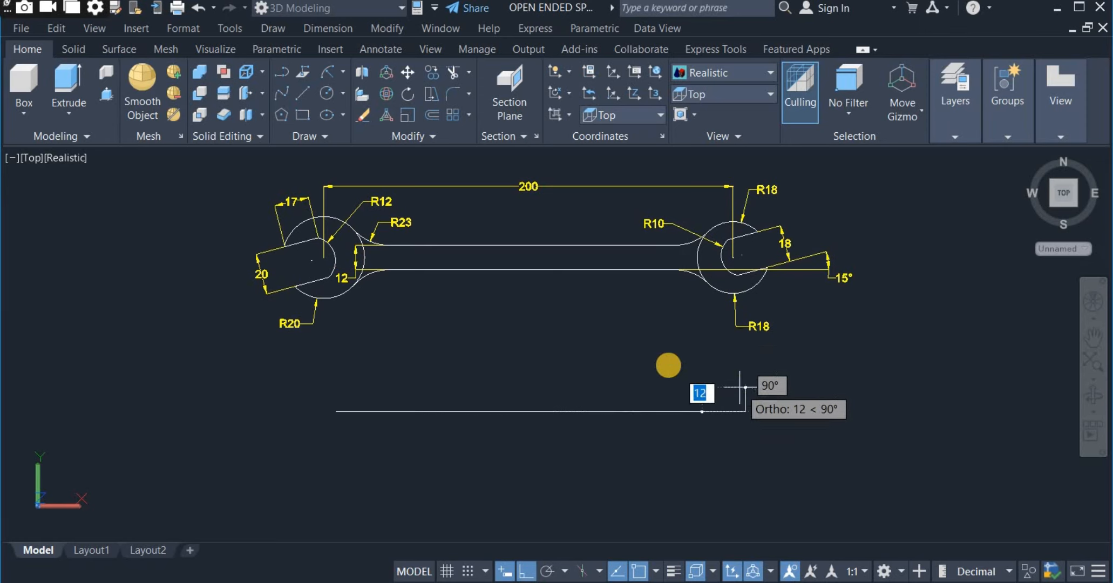
right_click(657, 349)
left_click(694, 360)
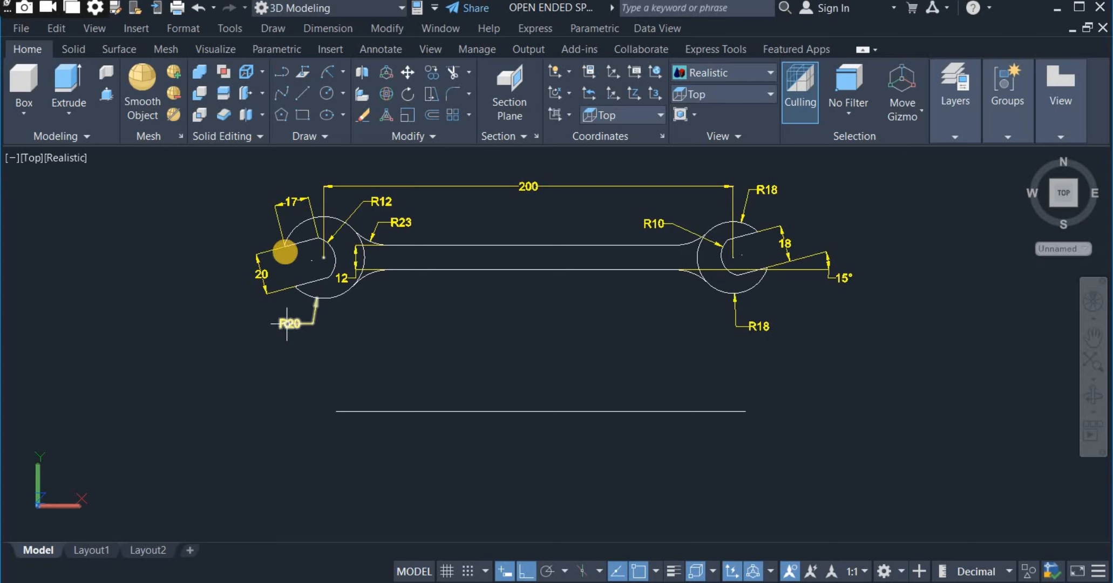
Draw a circle with a radius of 20 mm centred on the left end of the 200 mm line.
left_click(343, 92)
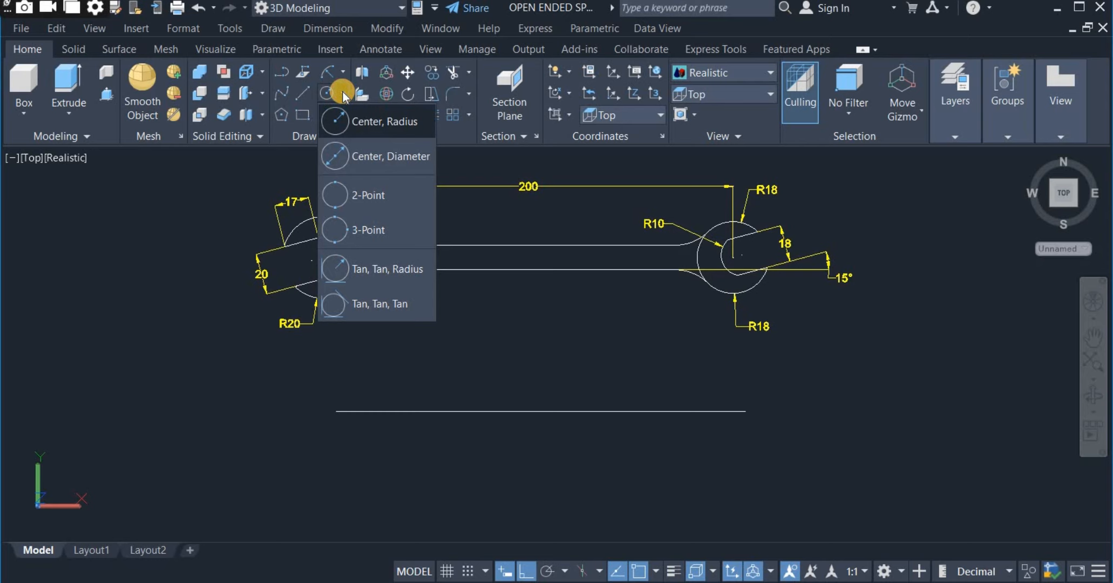
left_click(379, 122)
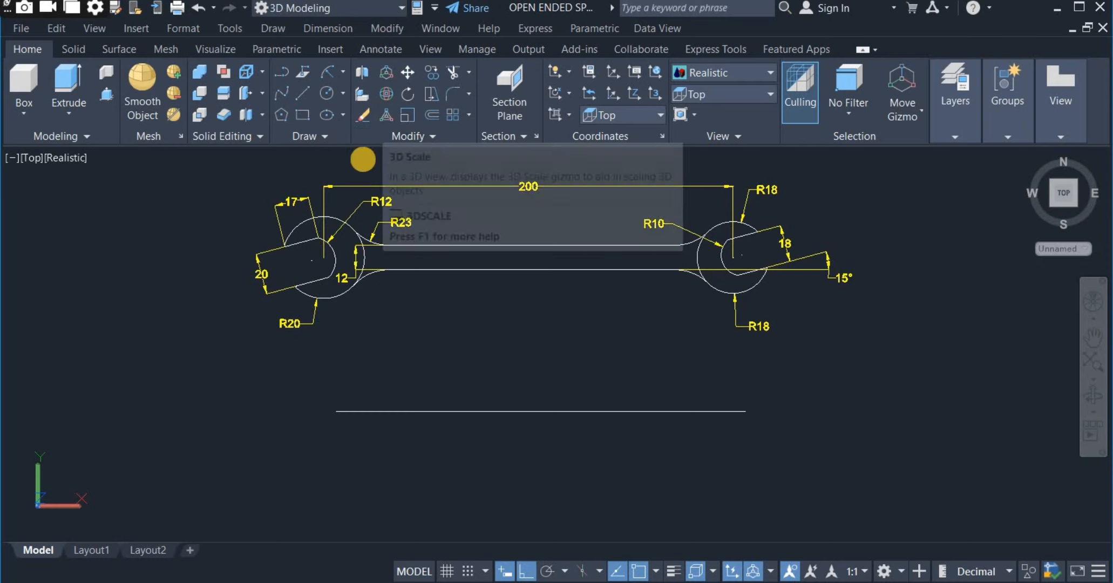
left_click(335, 411)
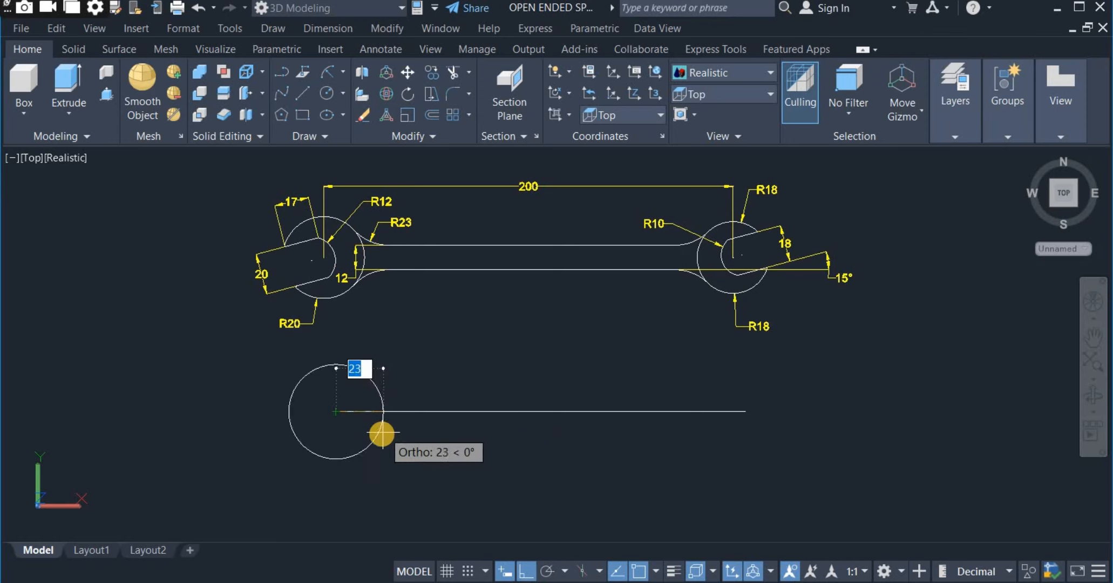
type("2")
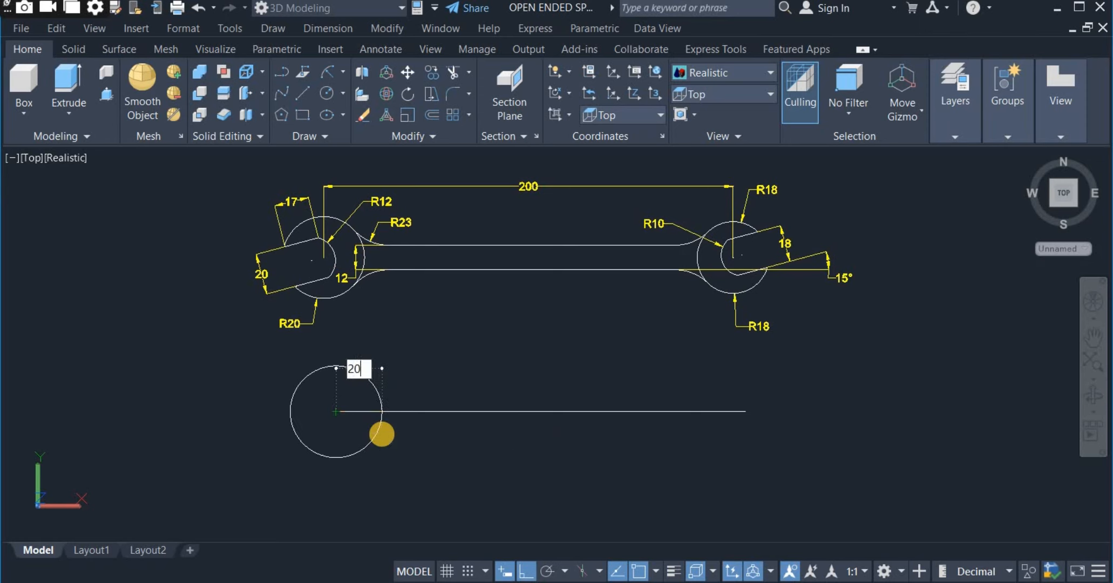
type("0")
key("Return")
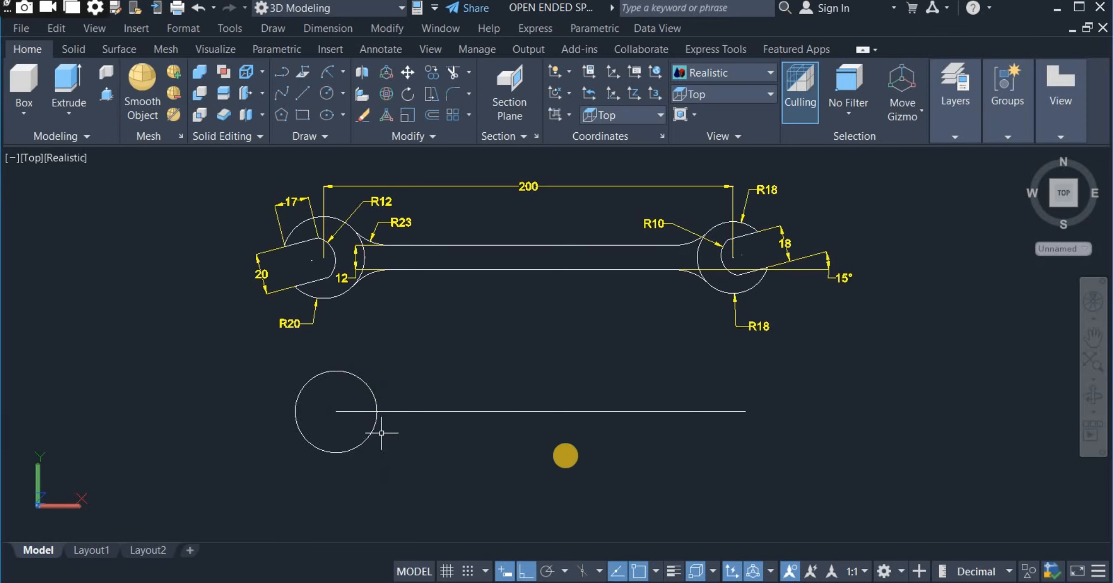
Draw a circle with a radius of 18 mm centred on the right end of the 200 mm line.
left_click(342, 94)
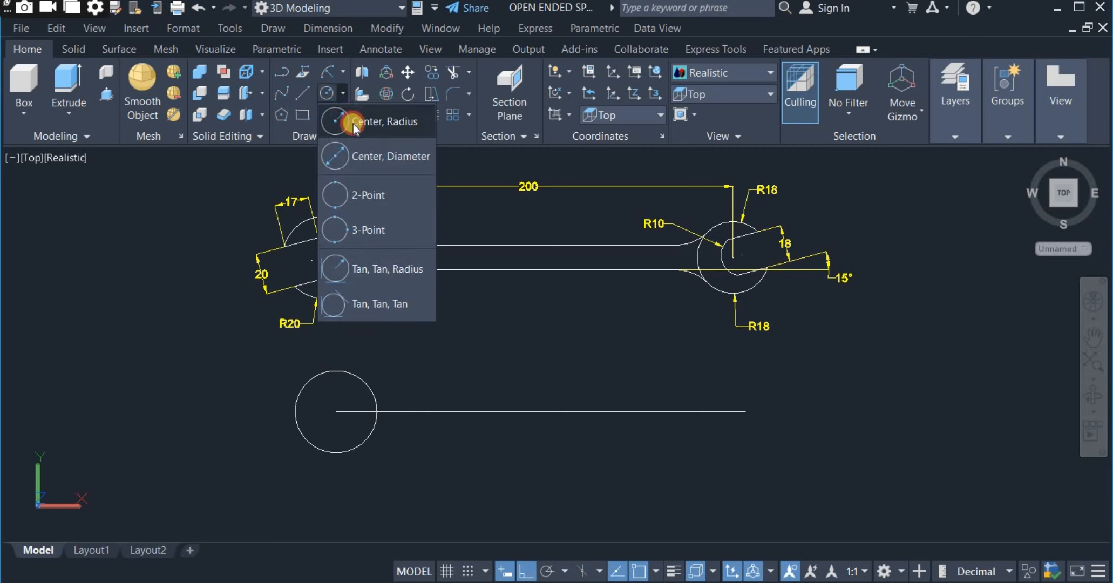
left_click(354, 123)
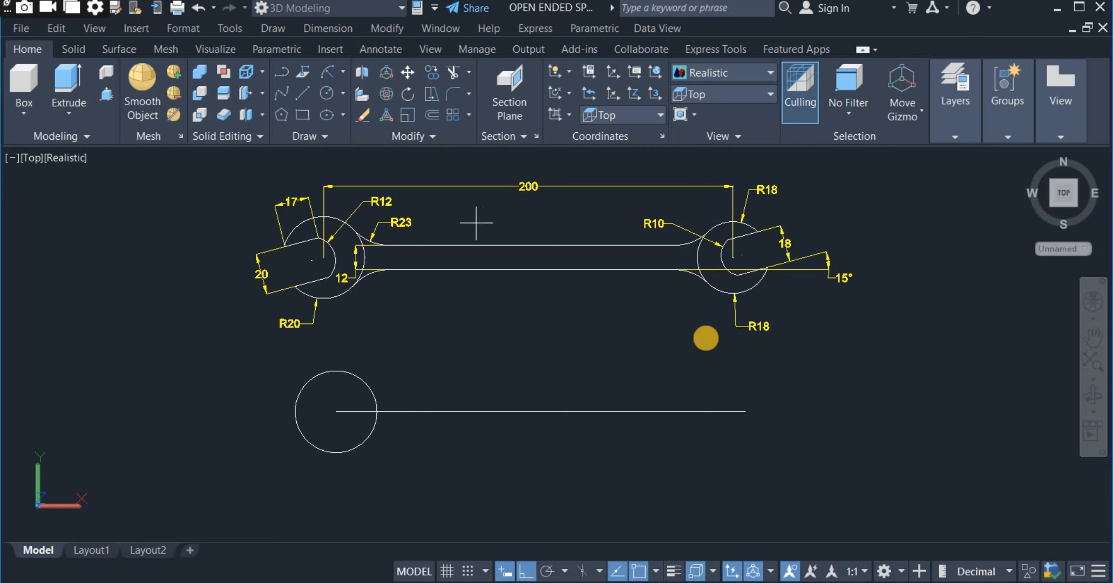
left_click(742, 411)
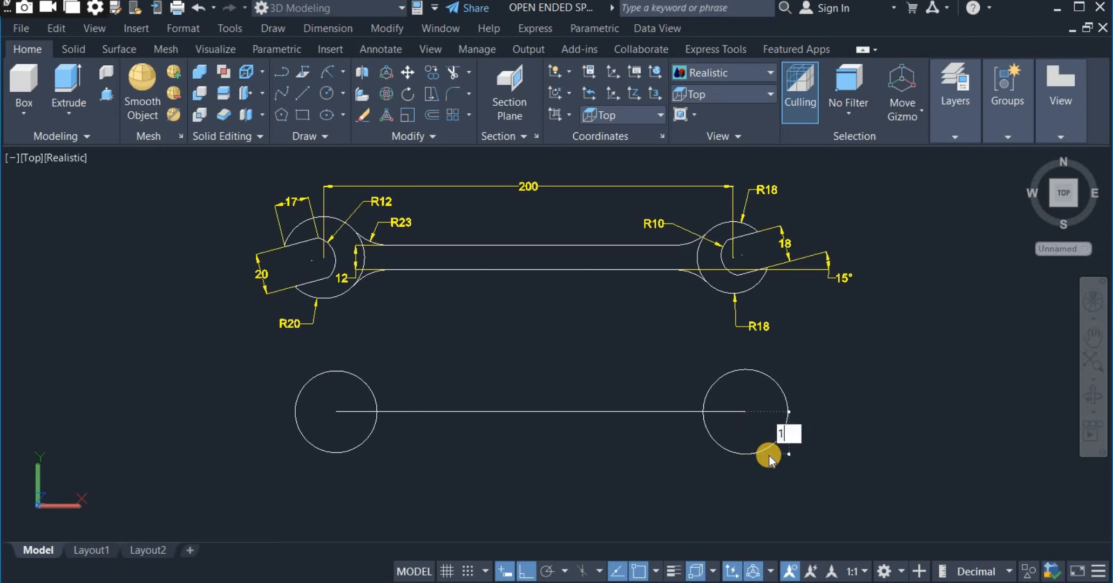
type("18")
key("Return")
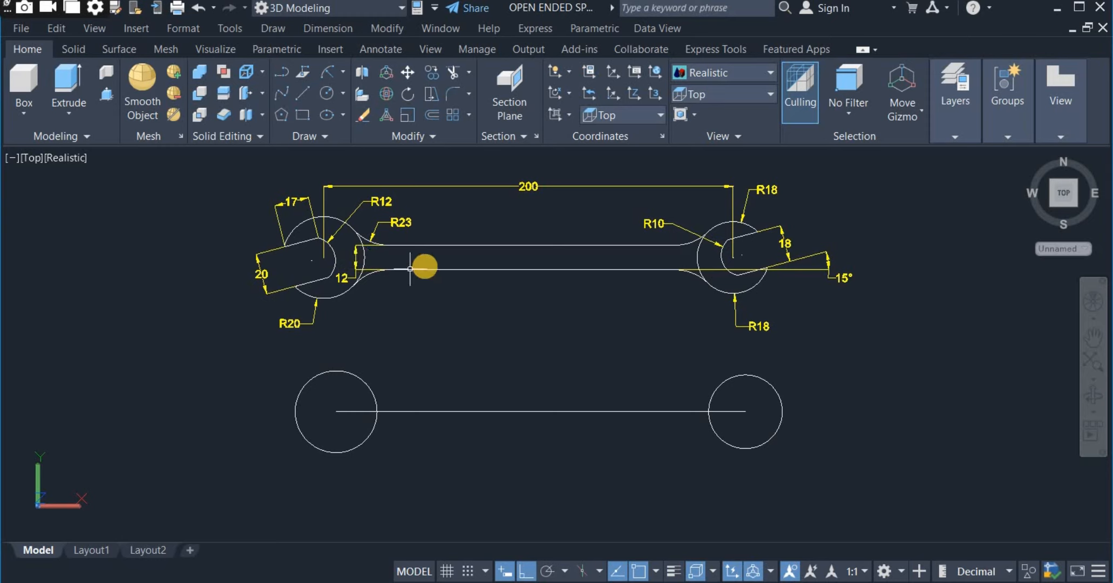
Offset the horizontal centre line by 6 mm both above and below to form the handle edges.
left_click(433, 117)
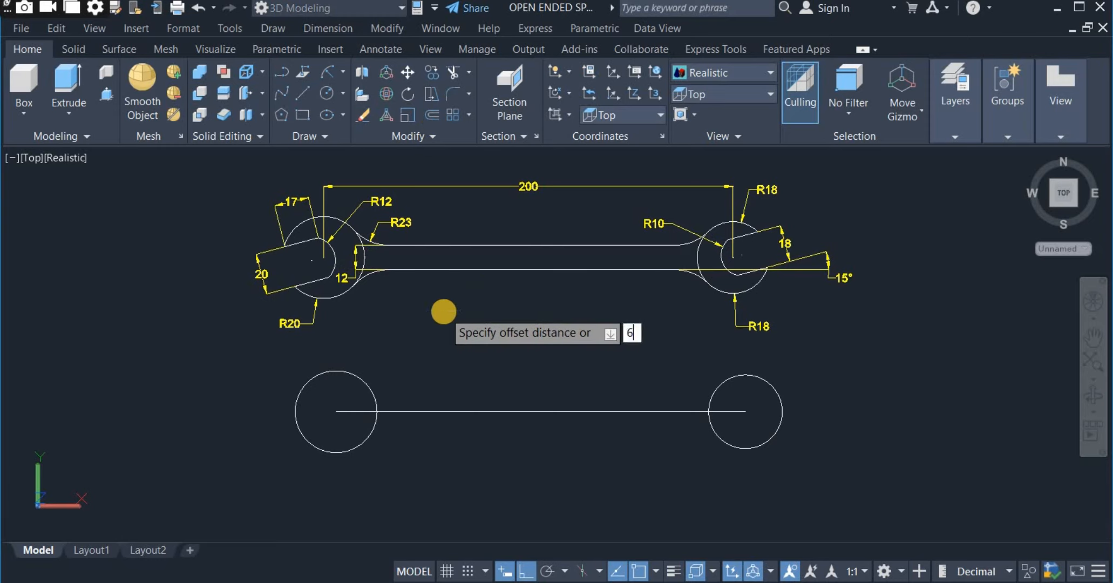
key("Return")
left_click(482, 408)
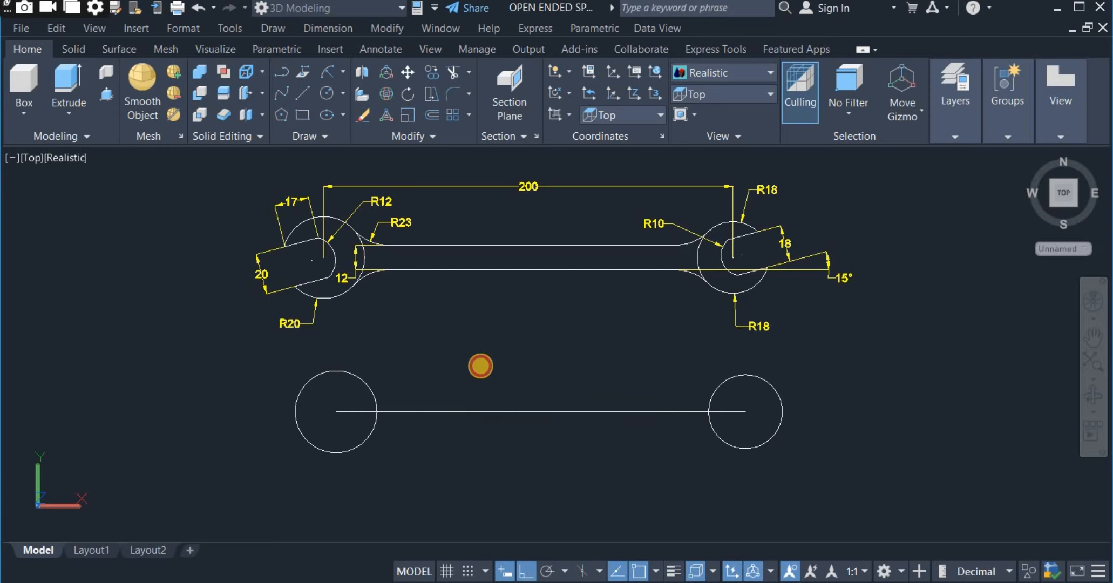
left_click(480, 365)
left_click(485, 412)
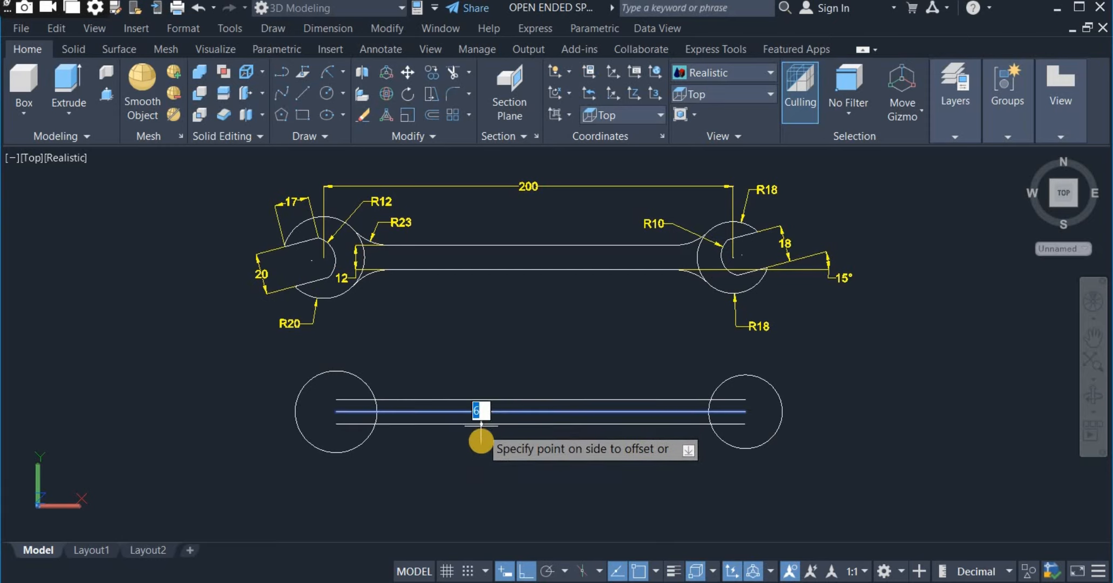
left_click(478, 427)
right_click(492, 336)
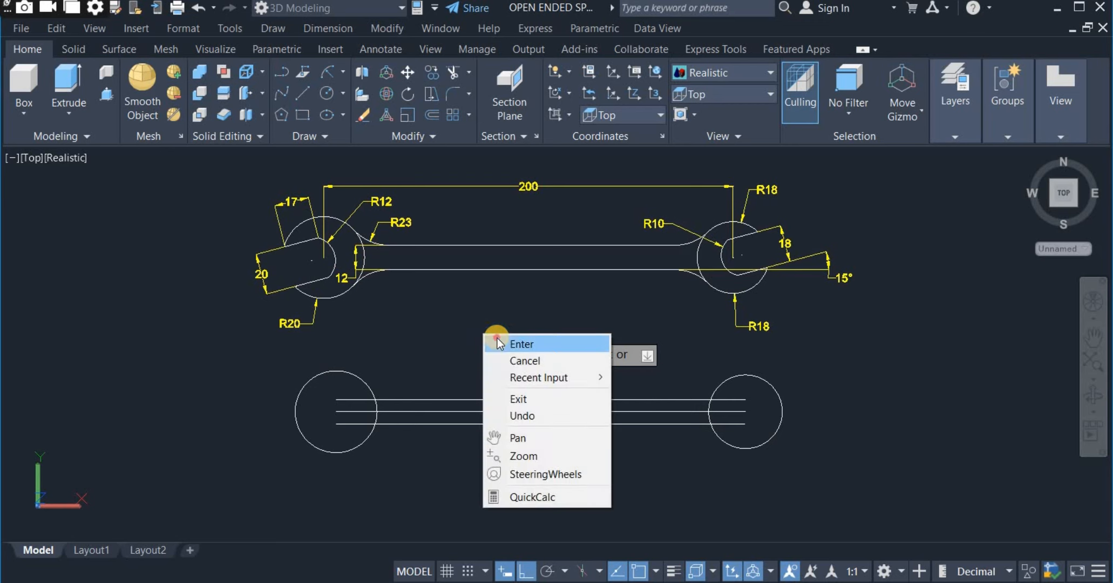
left_click(496, 342)
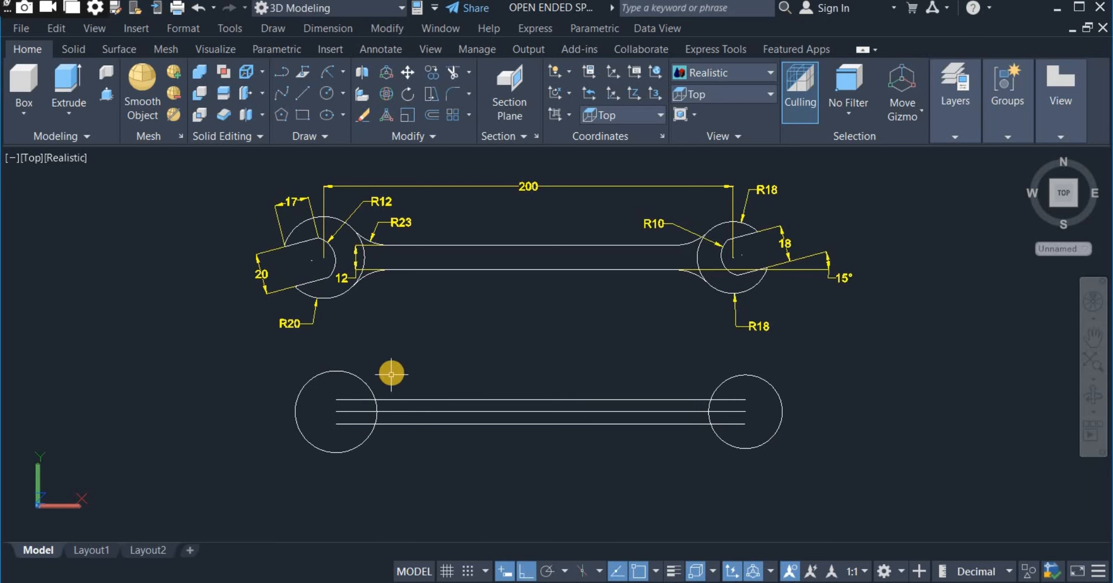
Trim the portions of the three horizontal lines that lie inside the two end circles.
left_click(455, 72)
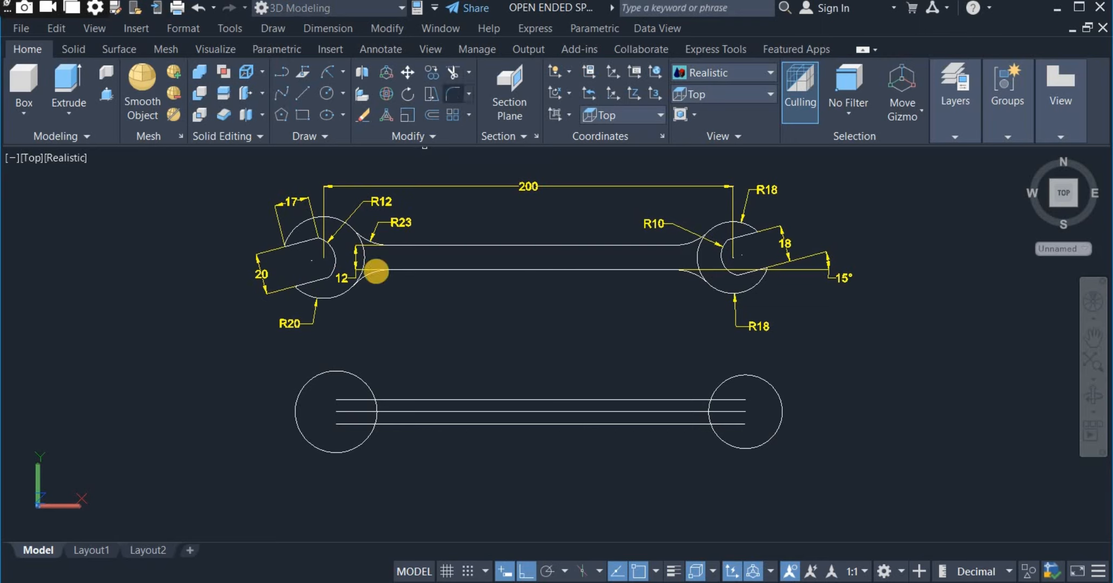
left_click_drag(339, 386, 346, 427)
left_click_drag(736, 390, 731, 433)
right_click(791, 371)
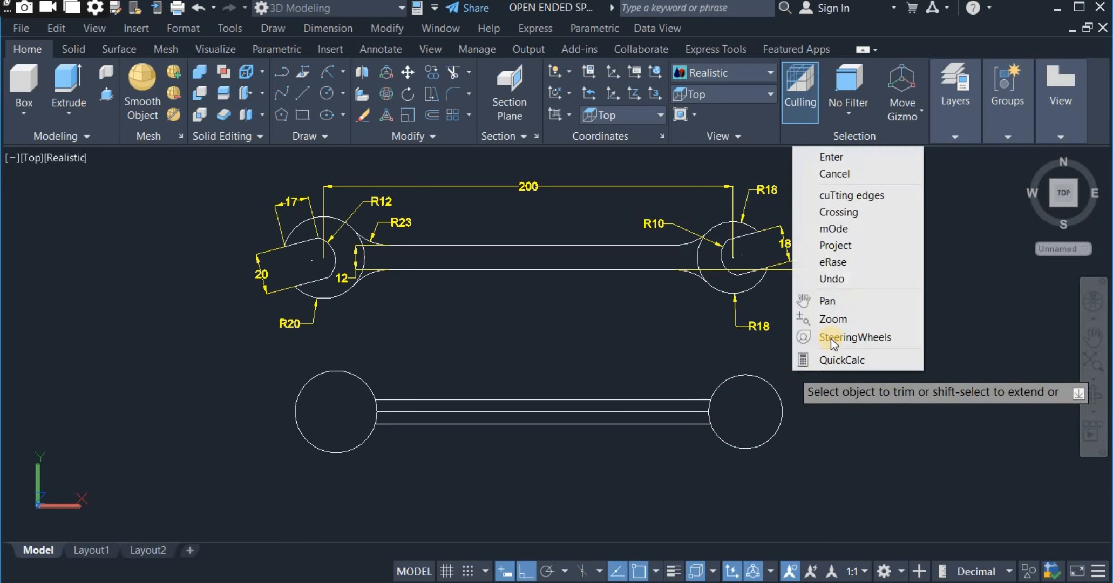
left_click(833, 156)
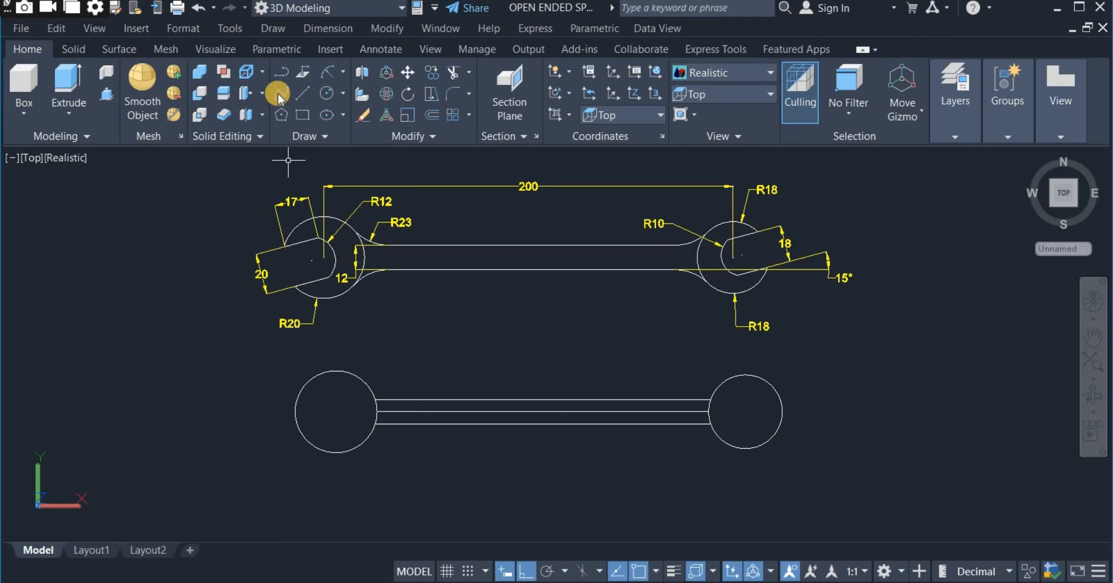
Draw a horizontal line from the centre of the R20 circle to its outer quadrant, away from the handle.
left_click(303, 93)
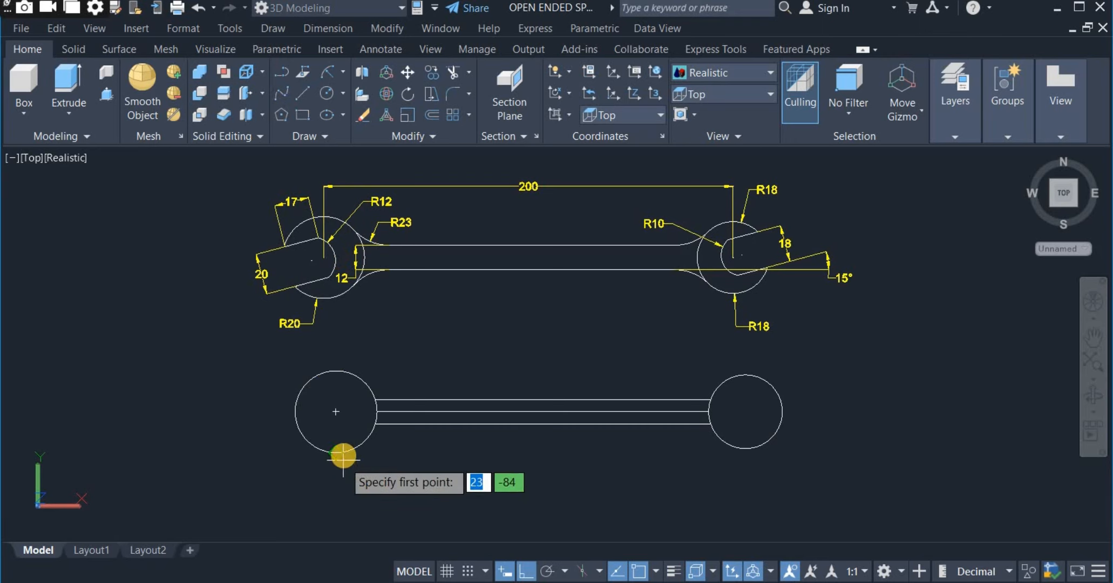
left_click(316, 414)
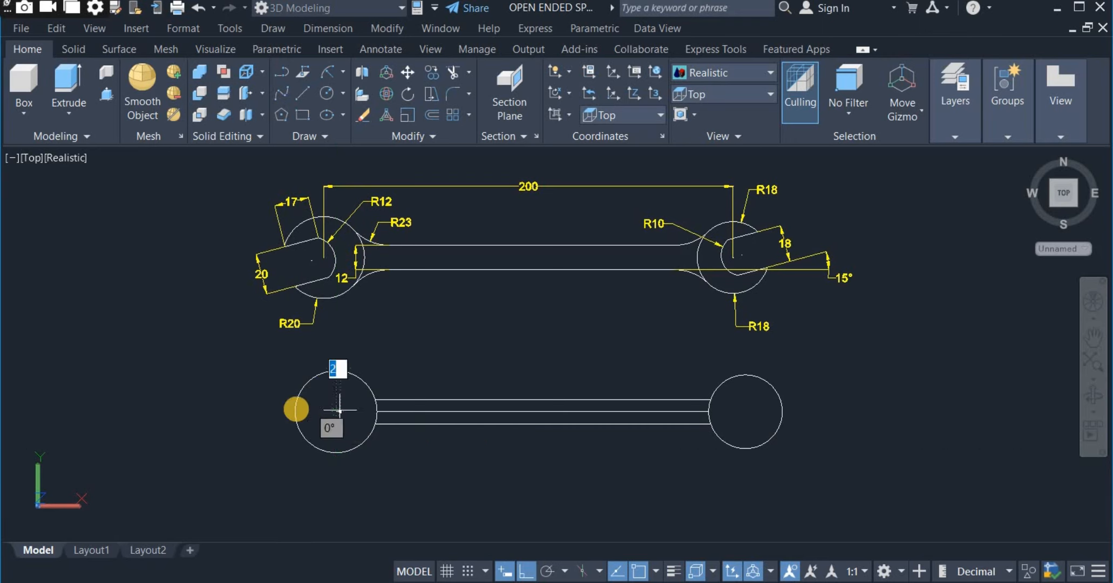
left_click(290, 410)
right_click(285, 431)
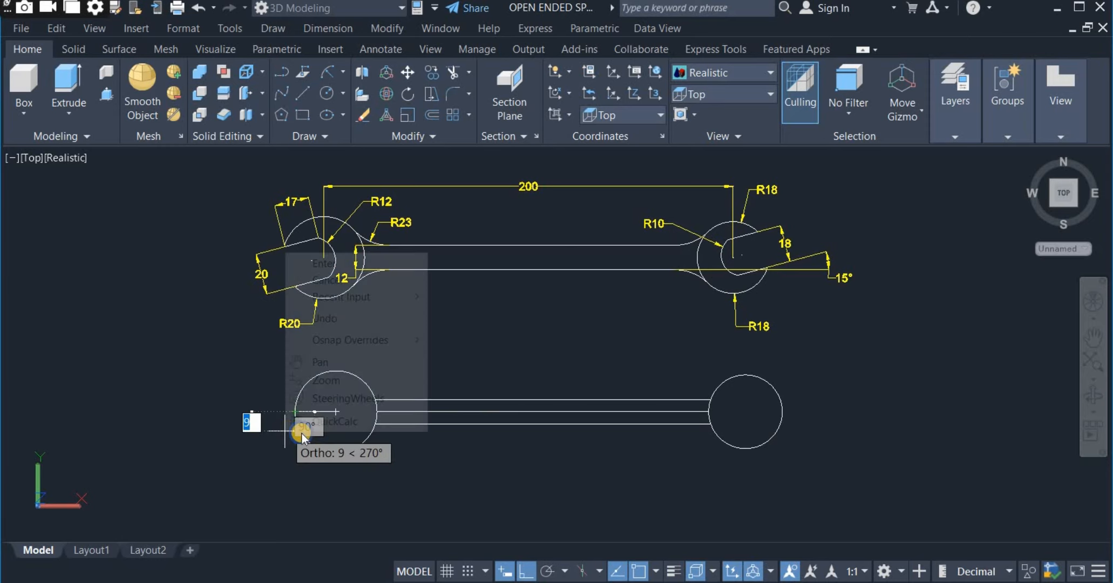
left_click(356, 265)
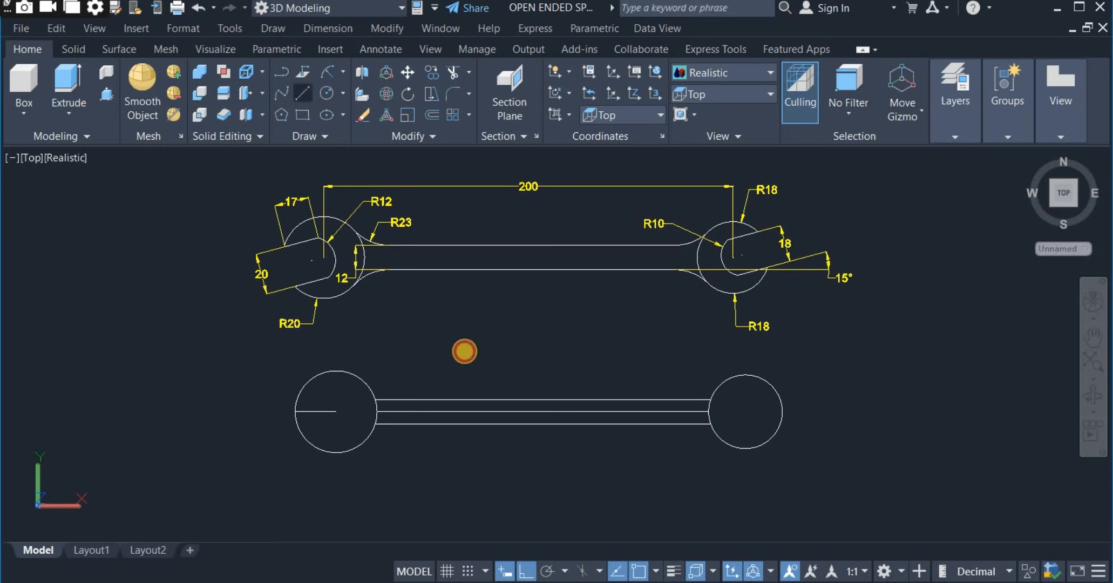
Draw an 18 mm horizontal line from the centre of the R18 circle to its outer quadrant, away from the handle.
left_click(303, 95)
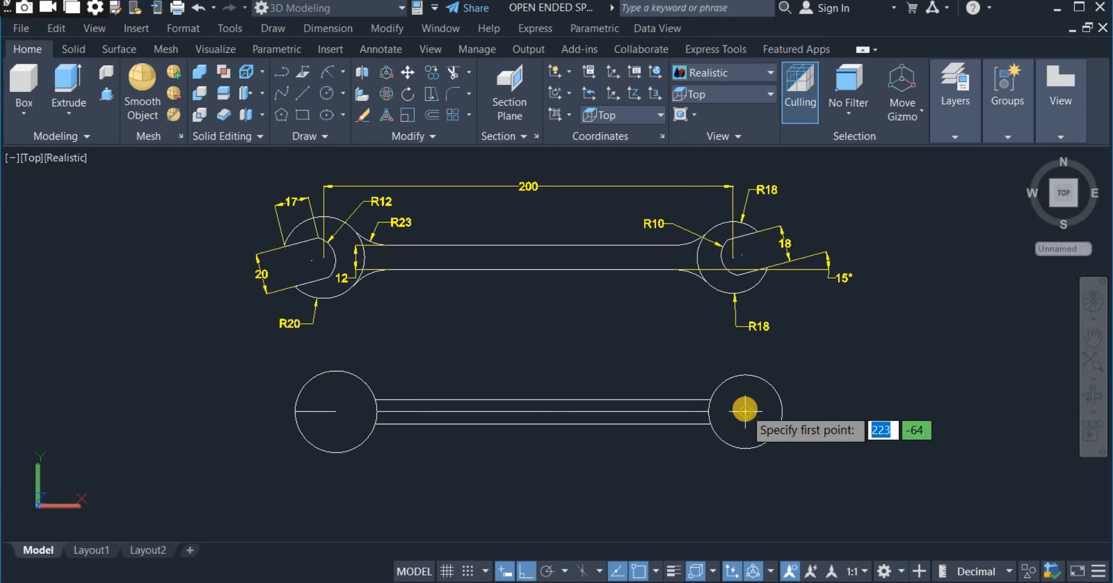
left_click(770, 446)
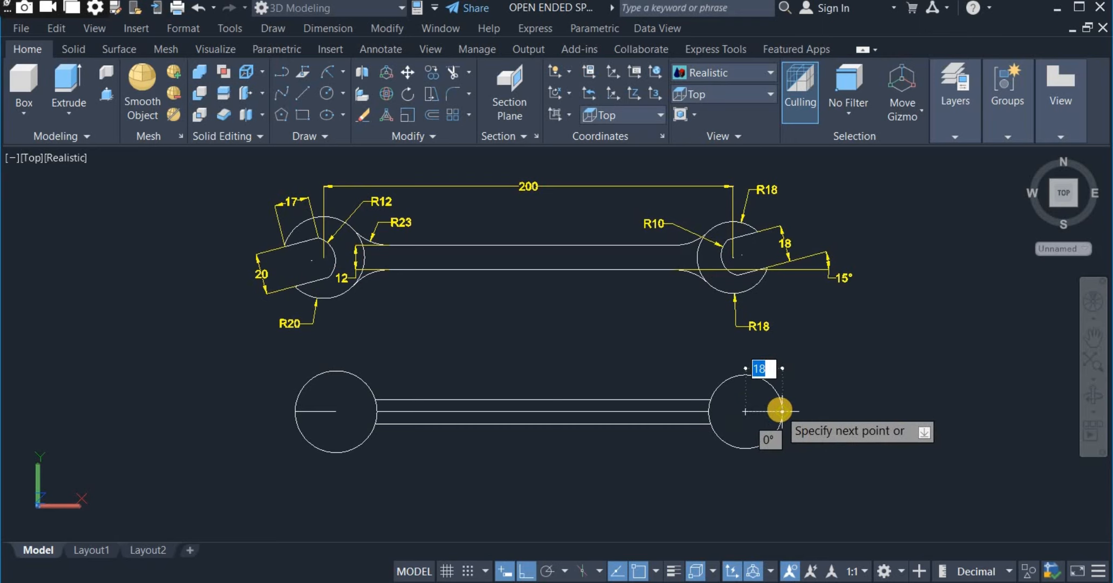
right_click(803, 355)
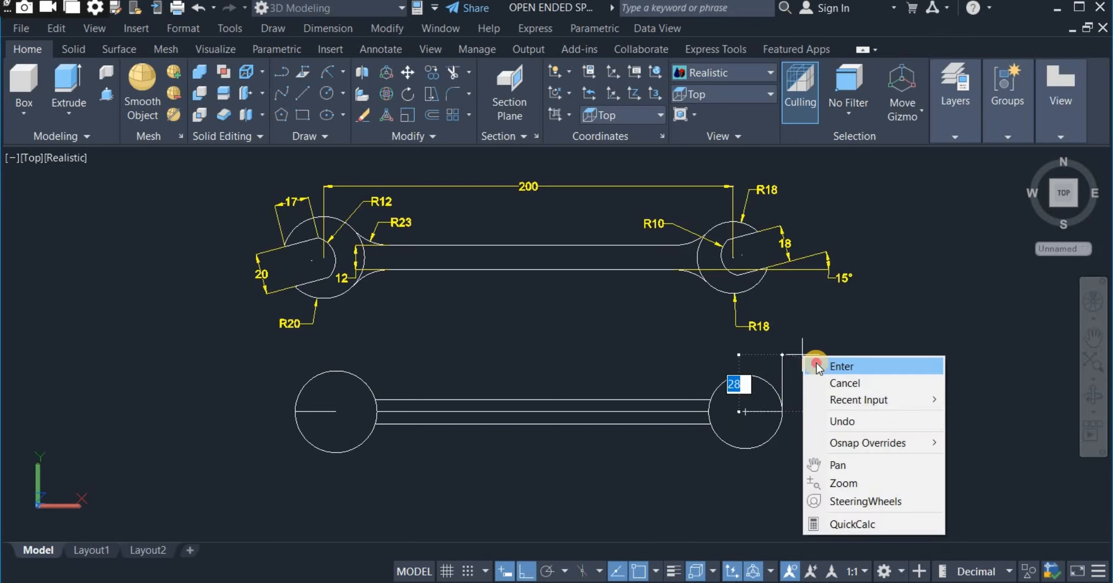
left_click(817, 366)
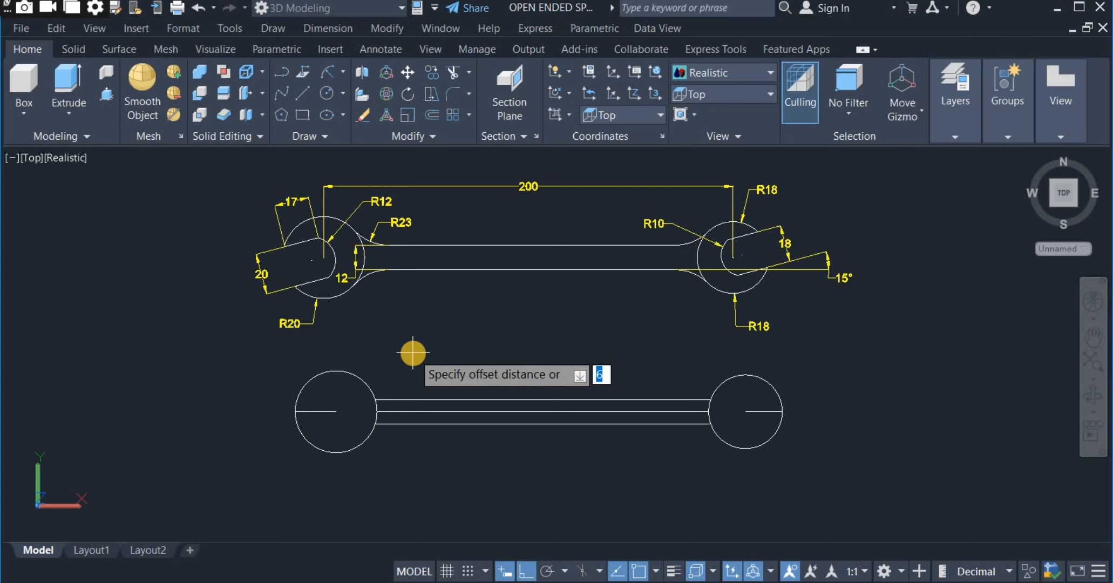
Offset the short centre line in the R20 circle by 10 mm both above and below.
key("Return")
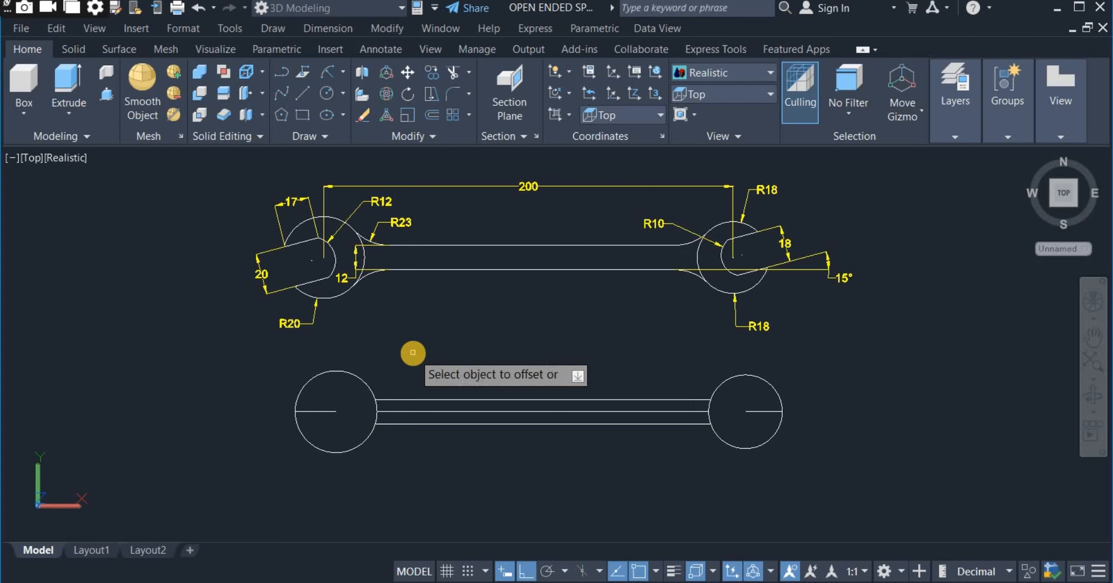
left_click(315, 411)
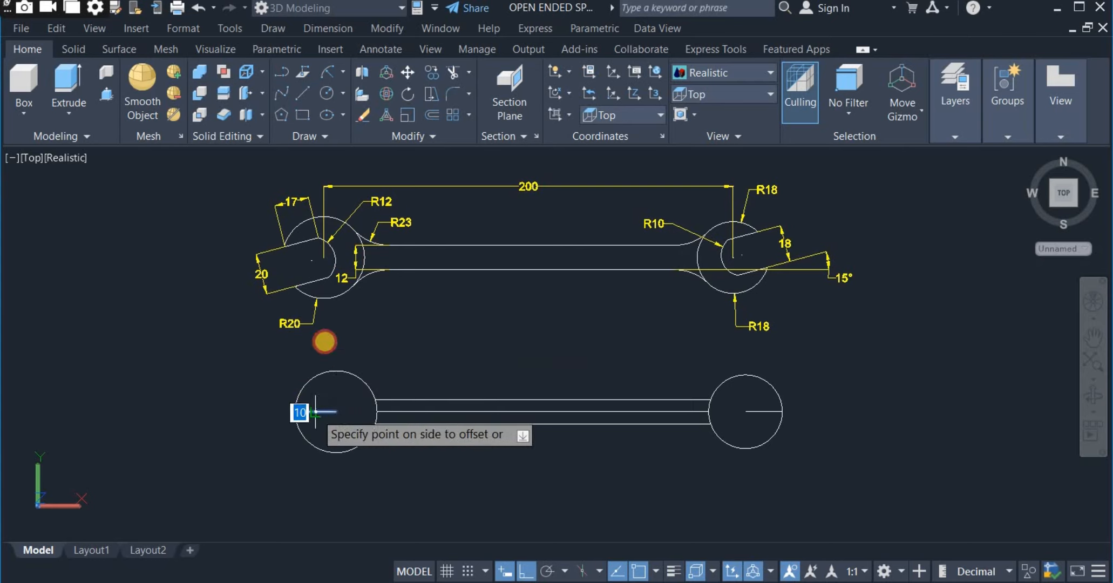
left_click(331, 330)
left_click(313, 412)
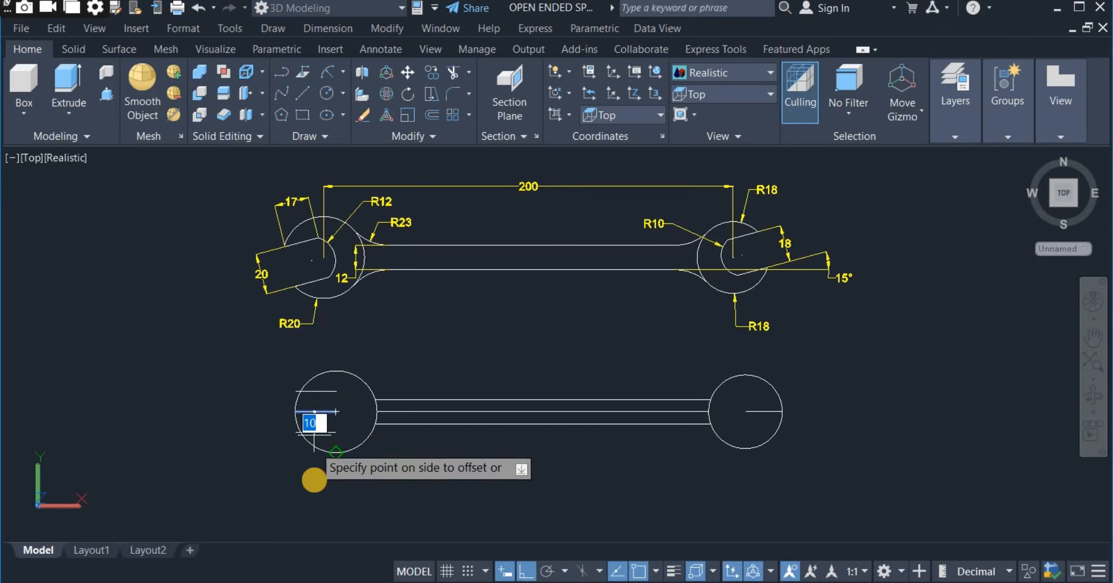
left_click(335, 460)
right_click(517, 338)
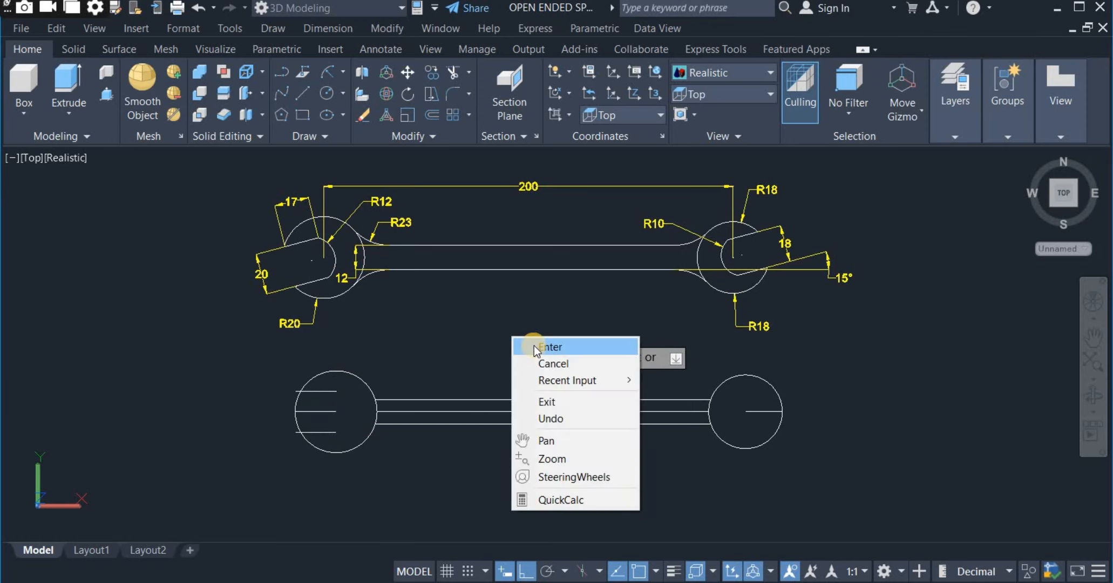
left_click(533, 344)
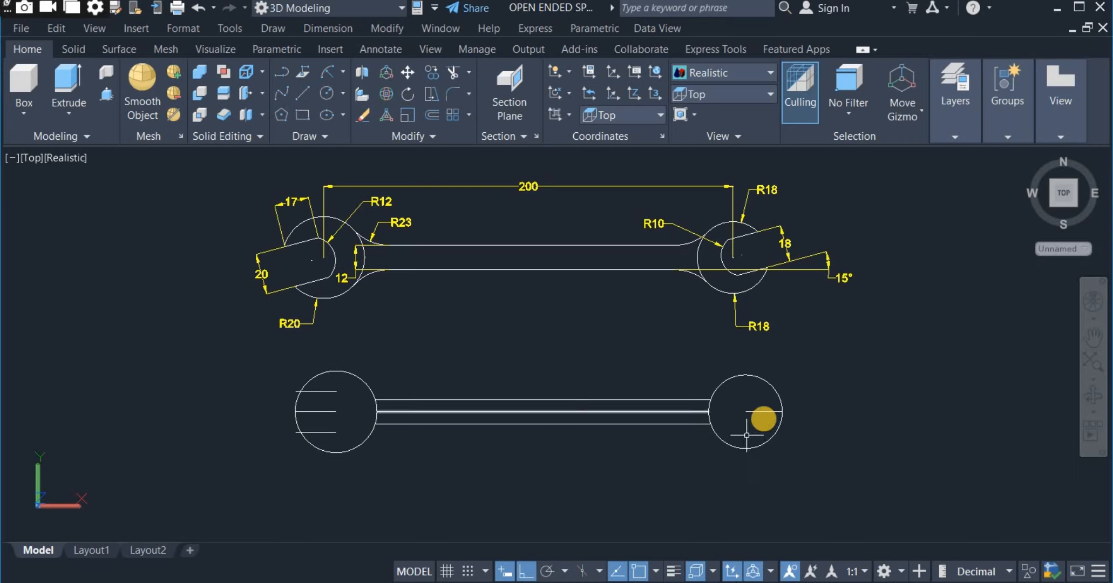
Offset the short centre line in the R18 circle by 9 mm both above and below, following the 18 mm jaw dimension.
left_click(766, 411)
left_click(788, 249)
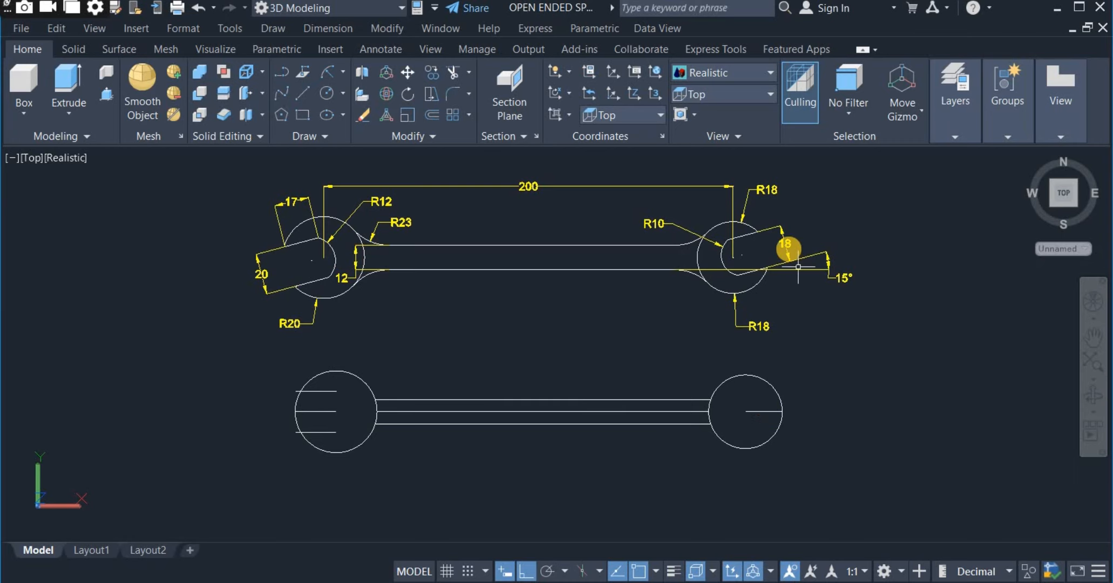
left_click(761, 408)
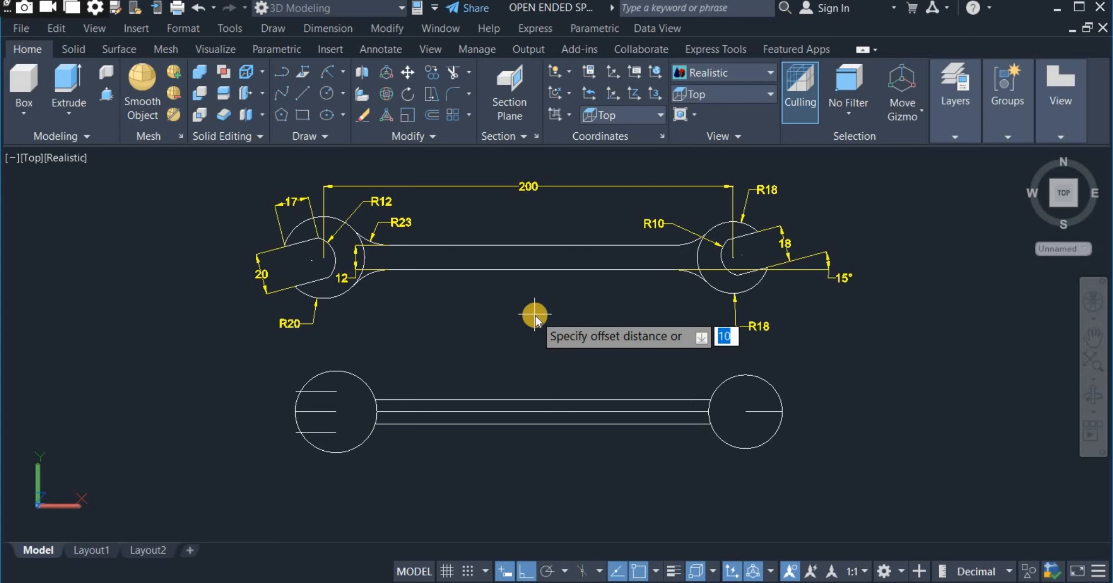
key("Return")
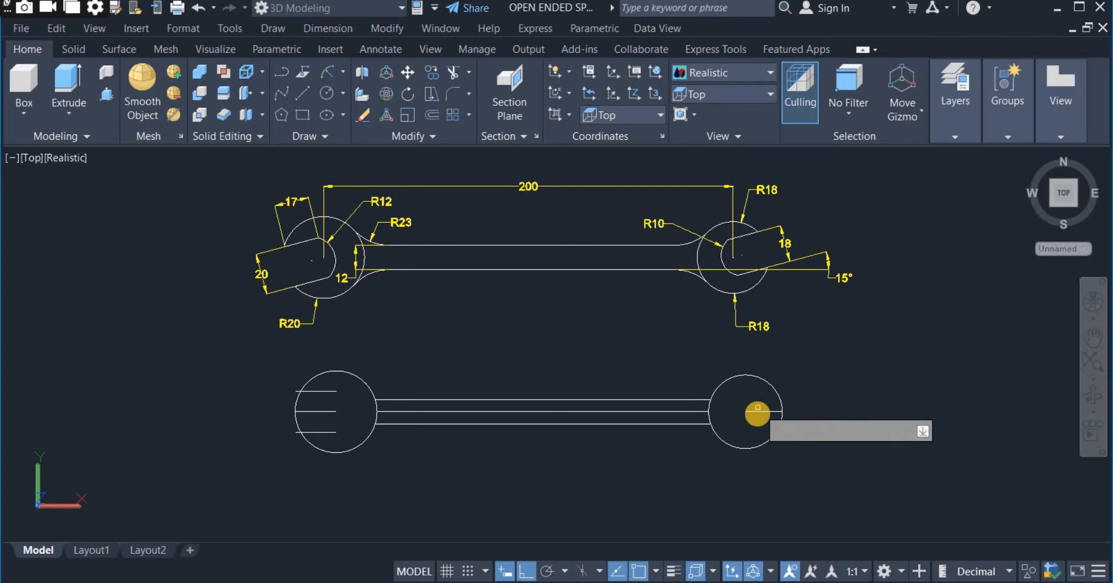
left_click(756, 411)
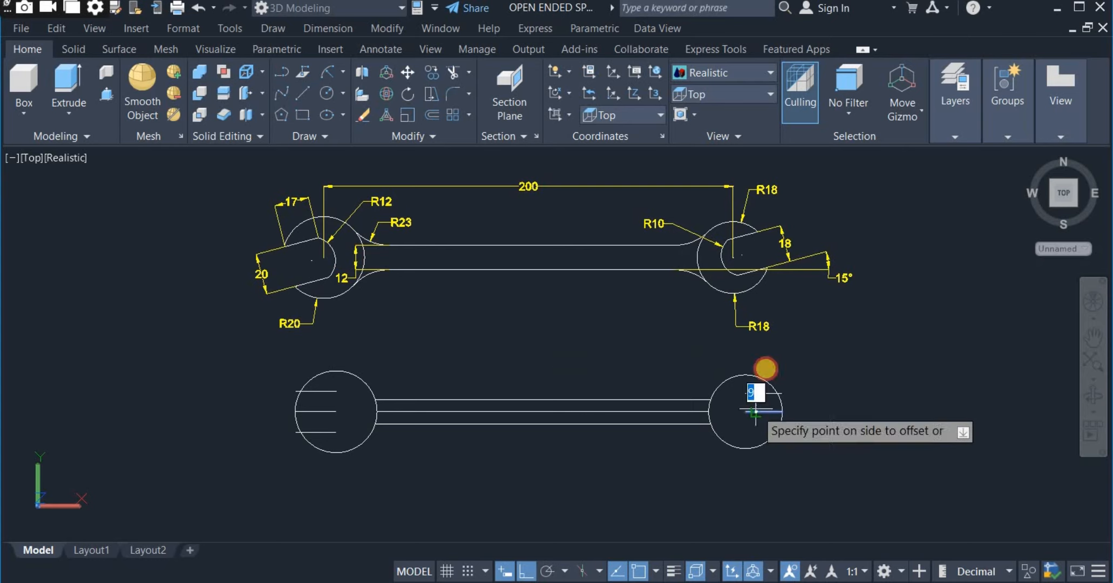
left_click(771, 351)
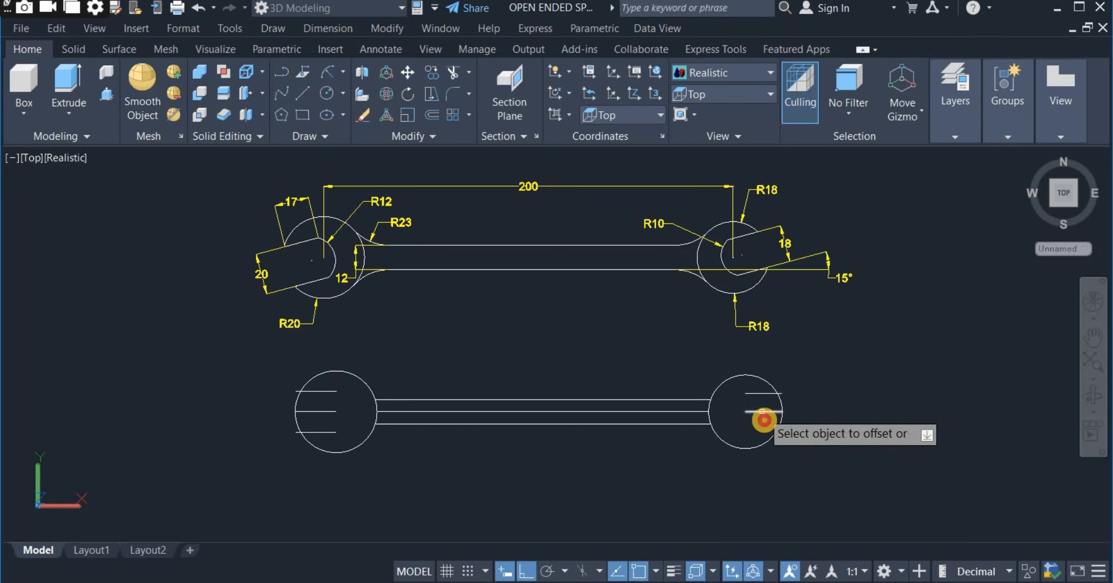
left_click(760, 412)
left_click(755, 471)
right_click(851, 399)
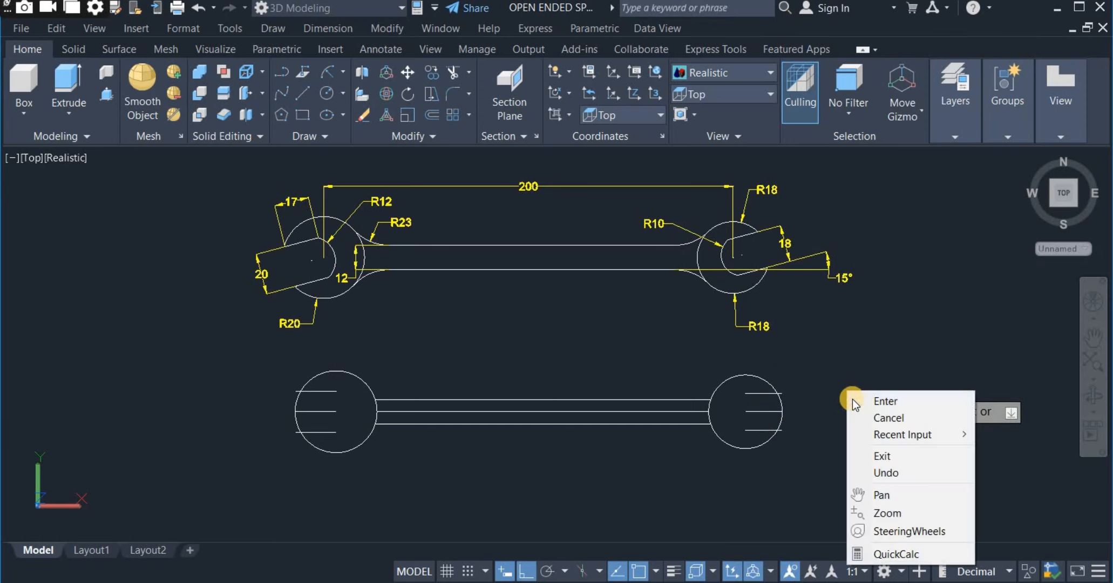
left_click(856, 403)
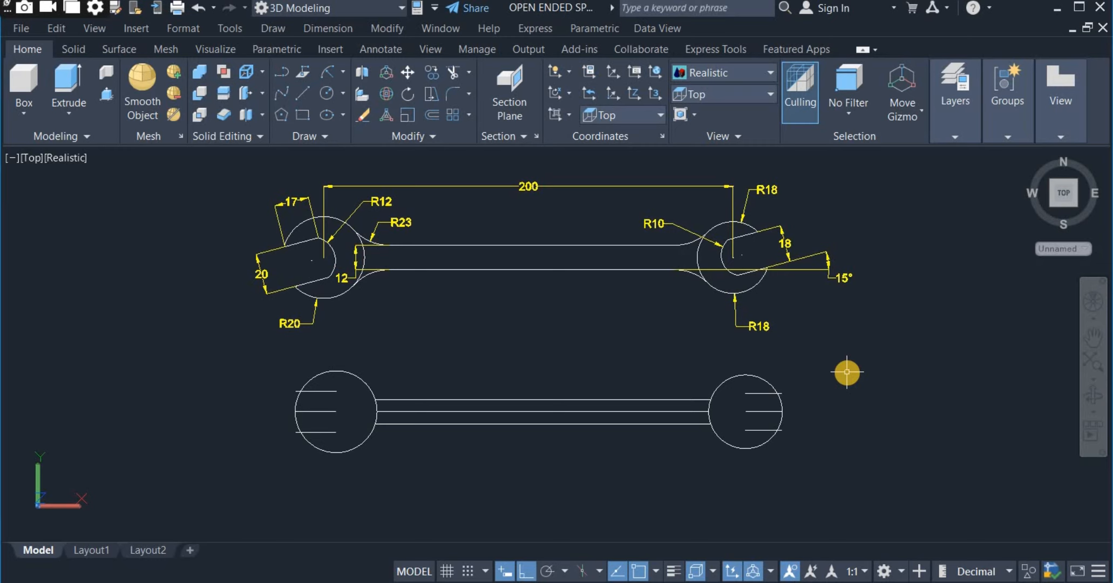
Erase the short middle lines inside the two end circles, keeping only their offset copies.
left_click(318, 411)
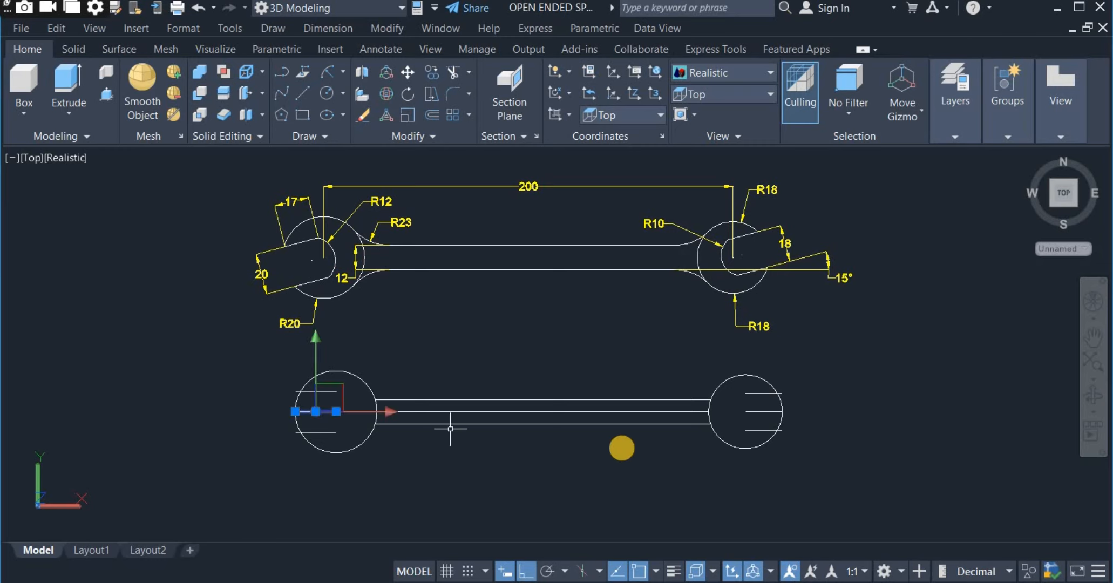
left_click(767, 411)
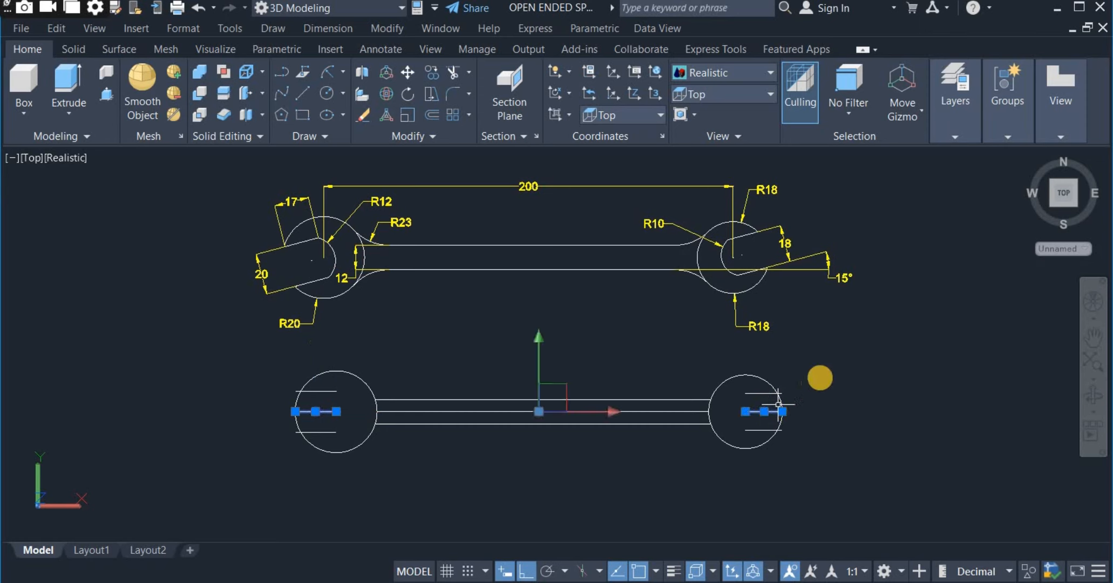
right_click(814, 389)
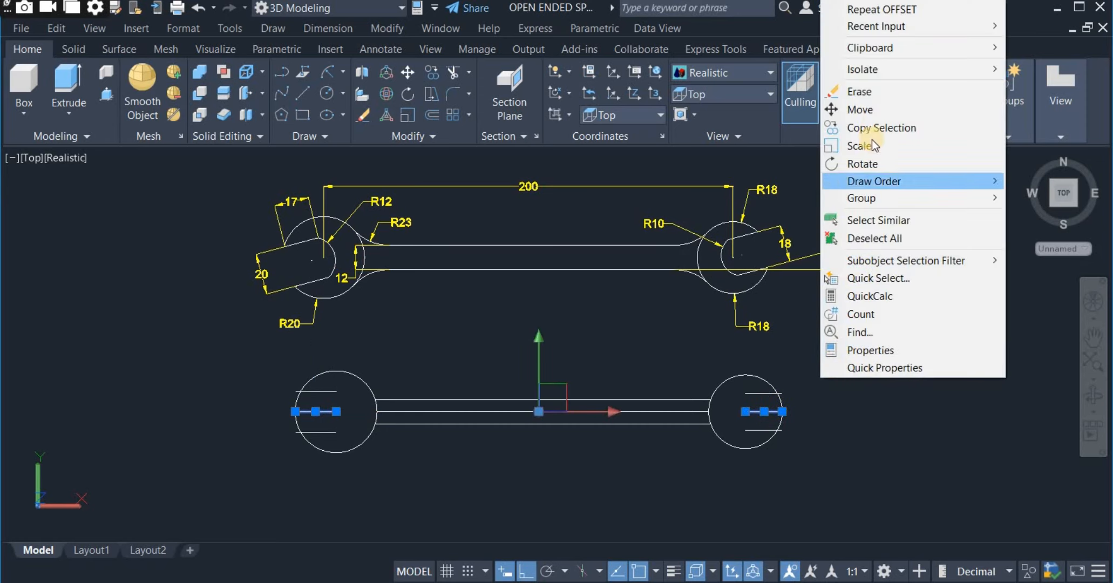
left_click(861, 92)
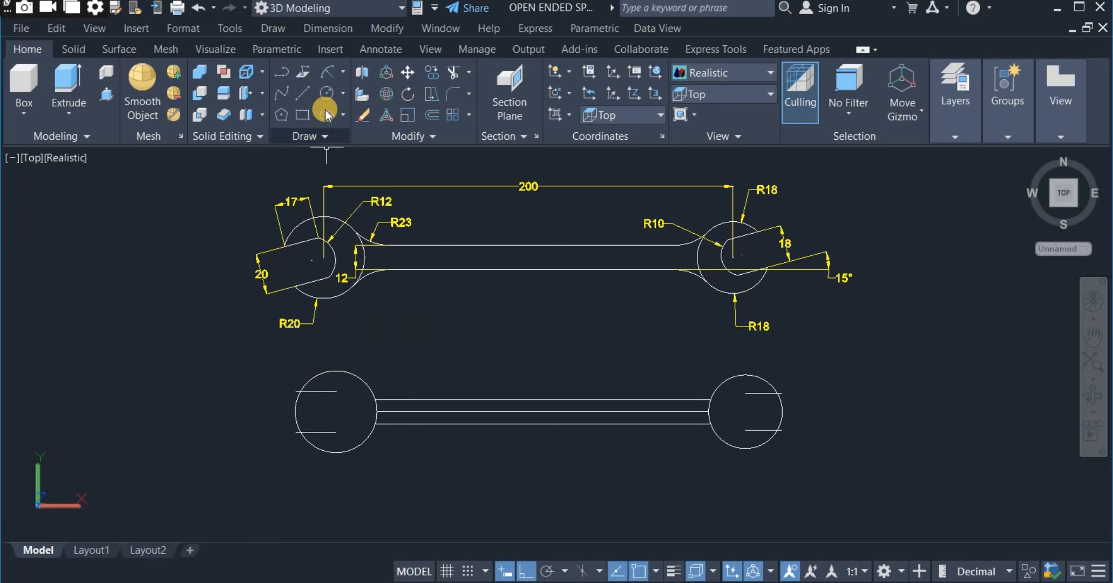
Close the jaw in the R20 circle with a Start, End, Radius arc of 12 mm from the lower line's inner end to the upper one.
left_click(344, 72)
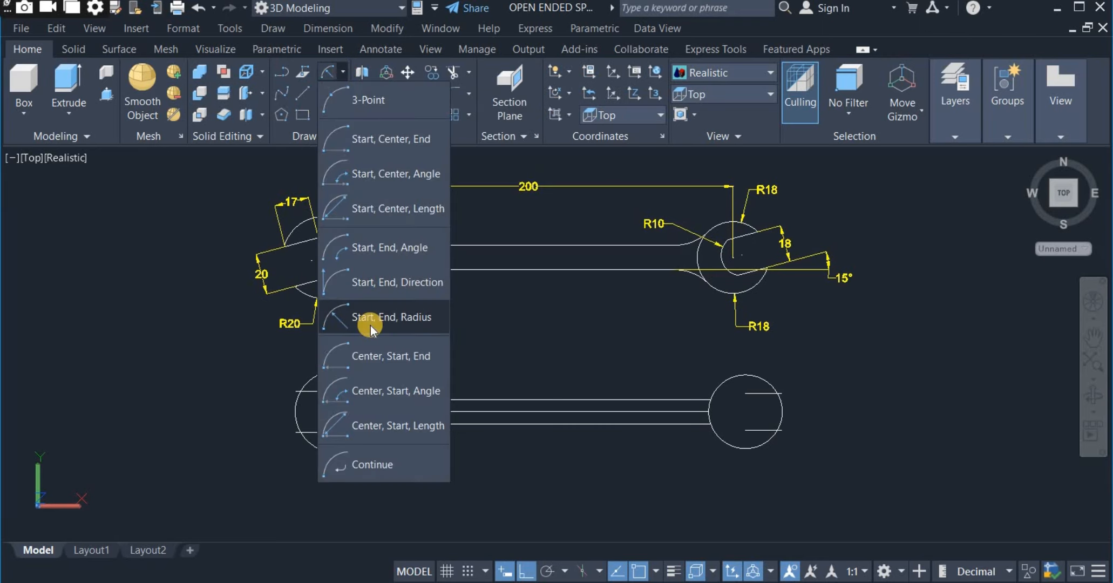
left_click(405, 318)
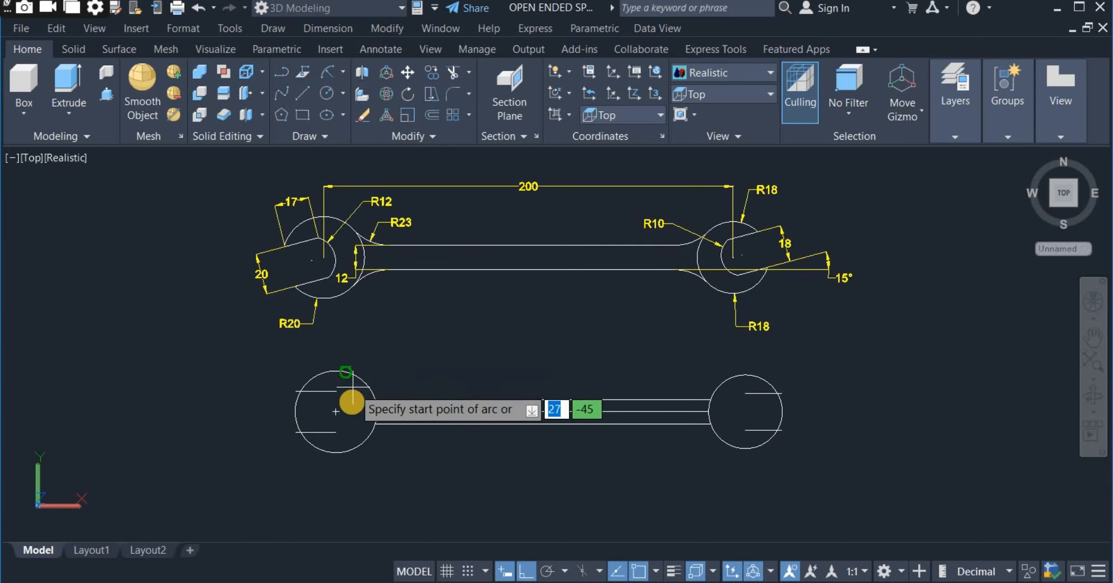
left_click(334, 430)
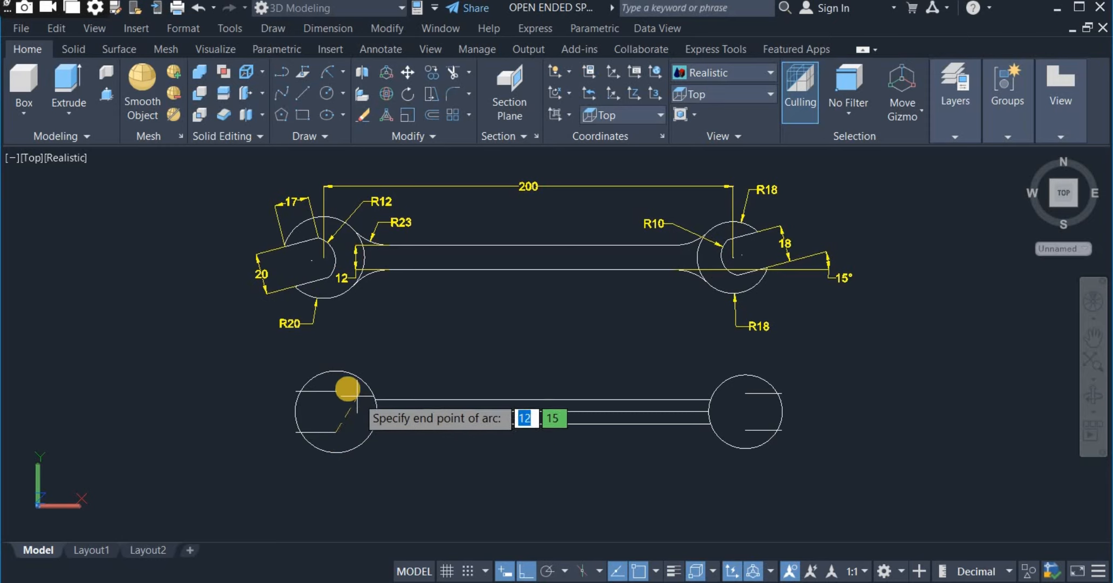
left_click(336, 389)
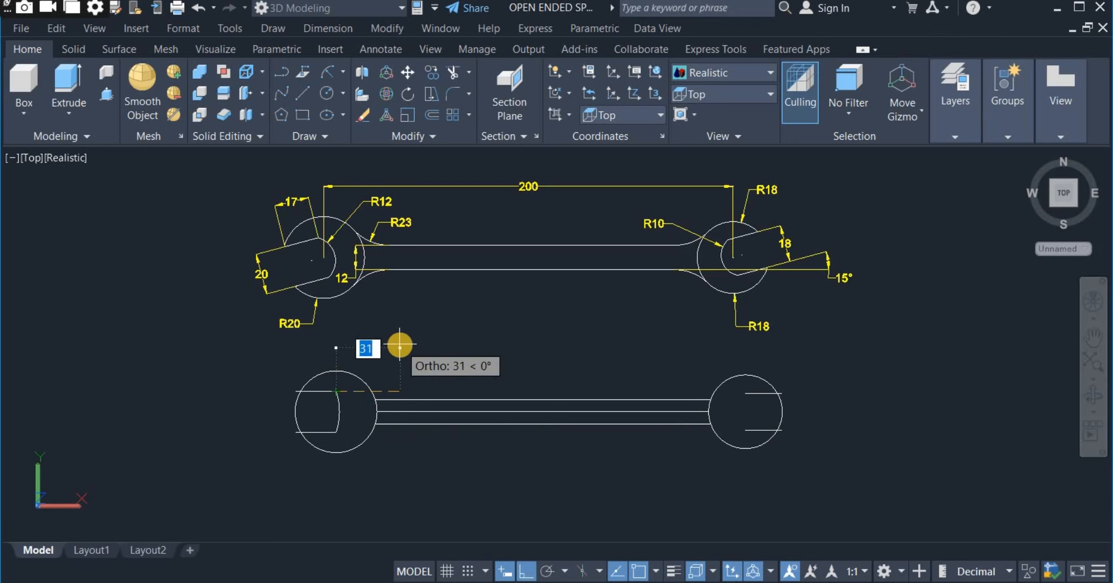
type("1")
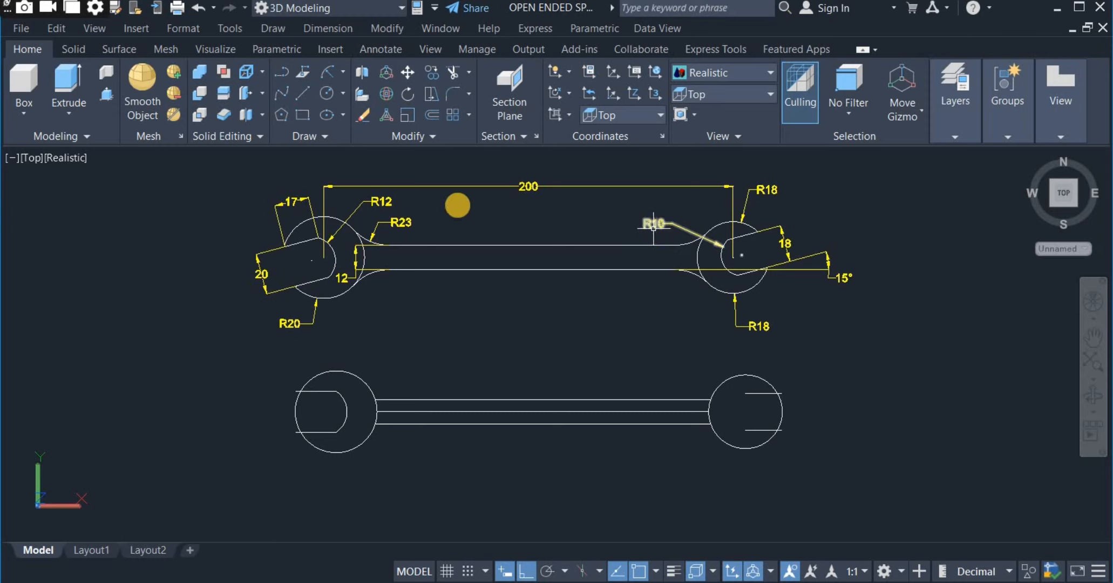
Close the jaw in the R18 circle with a Start, End, Radius arc of 10 mm from the upper line's inner end to the lower one.
left_click(343, 73)
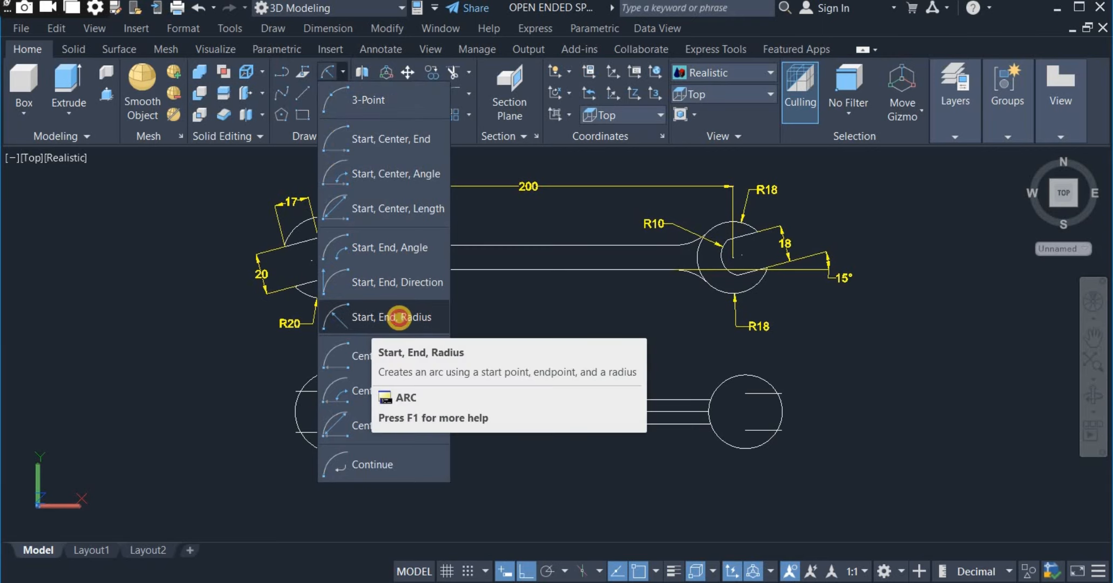
left_click(399, 317)
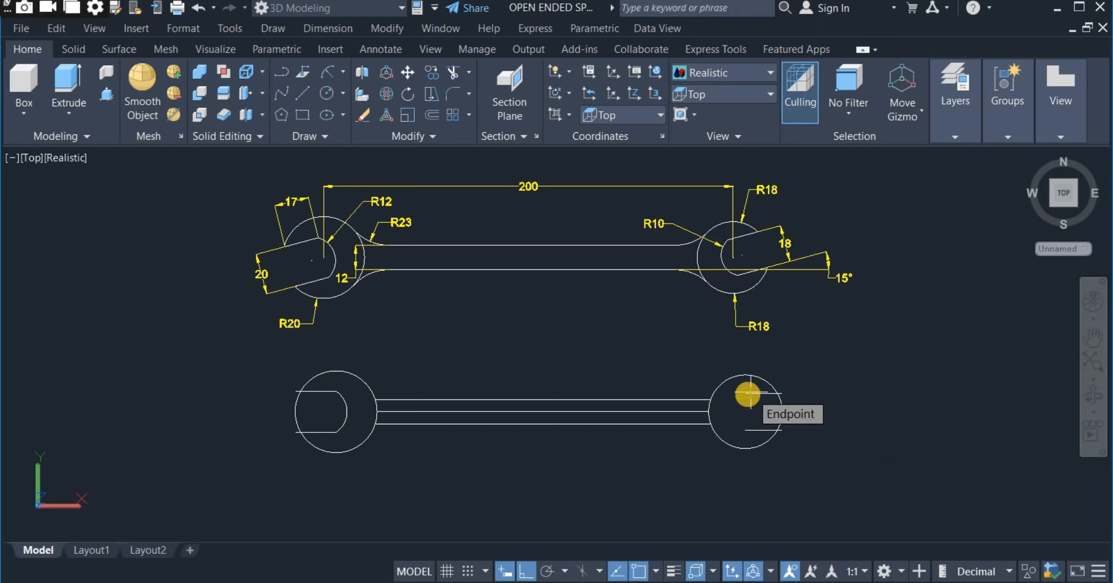
left_click(745, 393)
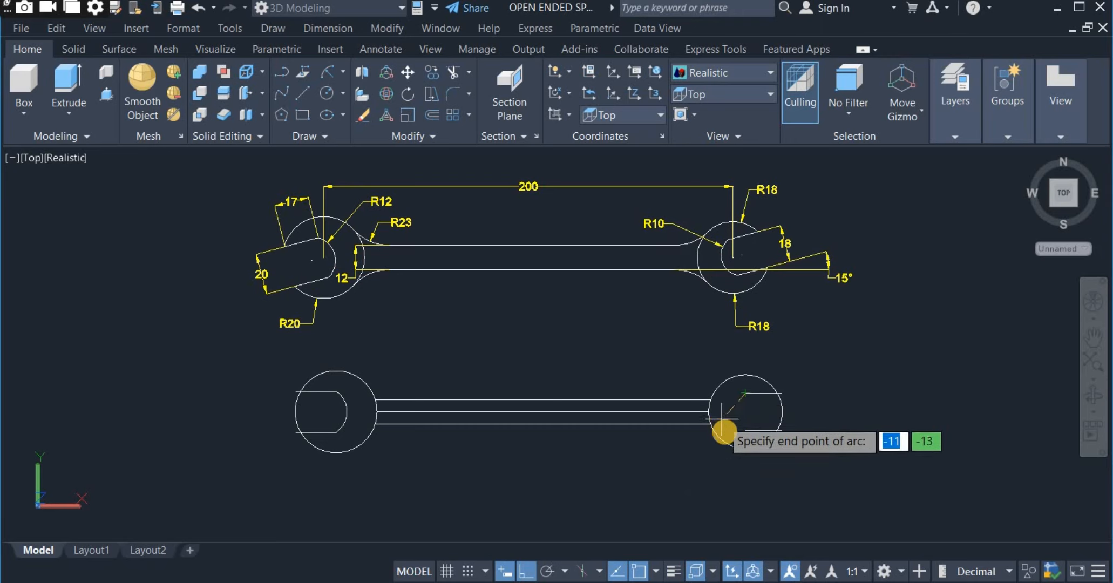
left_click(744, 433)
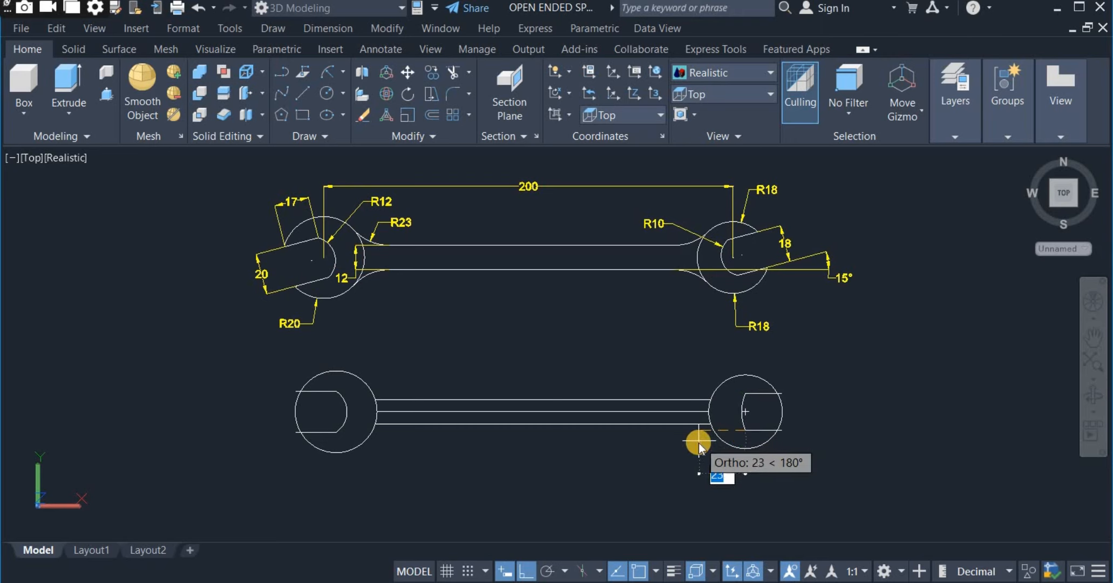
type("18")
key("Return")
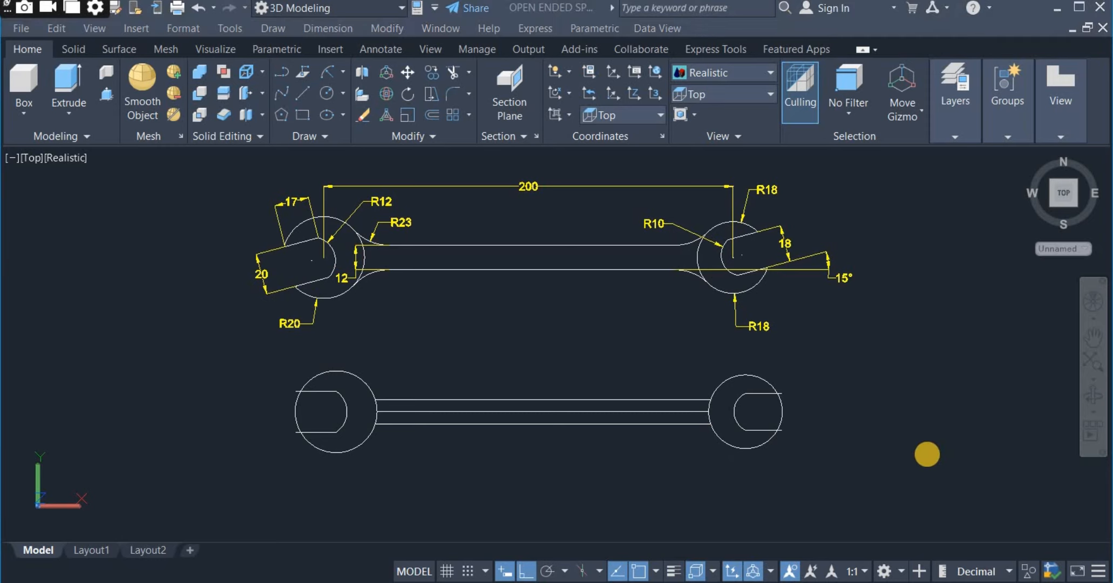
left_click(911, 436)
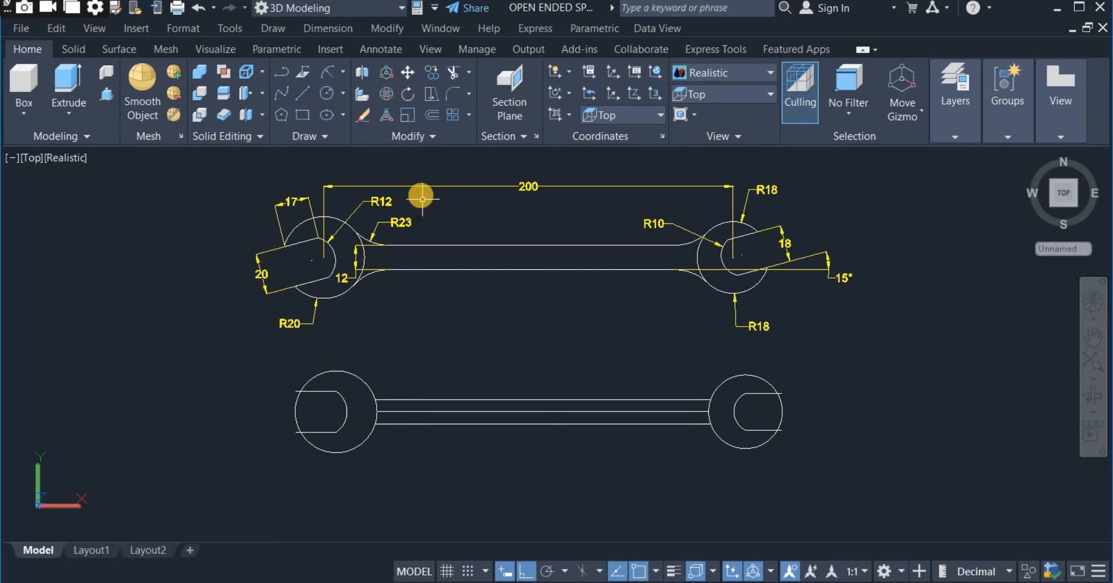
Fillet both outer handle lines to the R20 circle with a 23 mm radius, using the Multiple option.
left_click(468, 95)
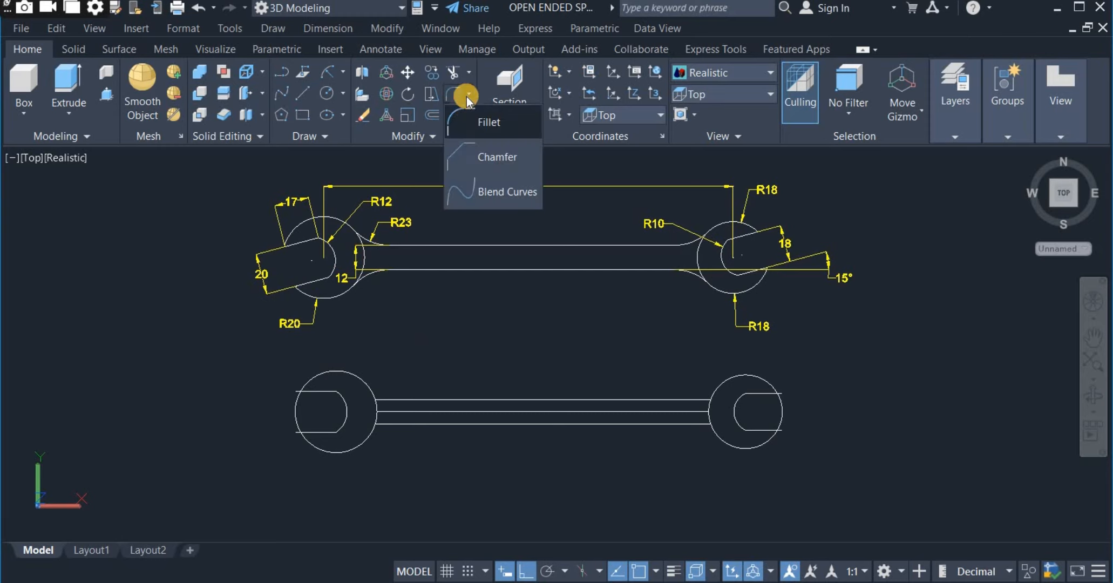
left_click(476, 123)
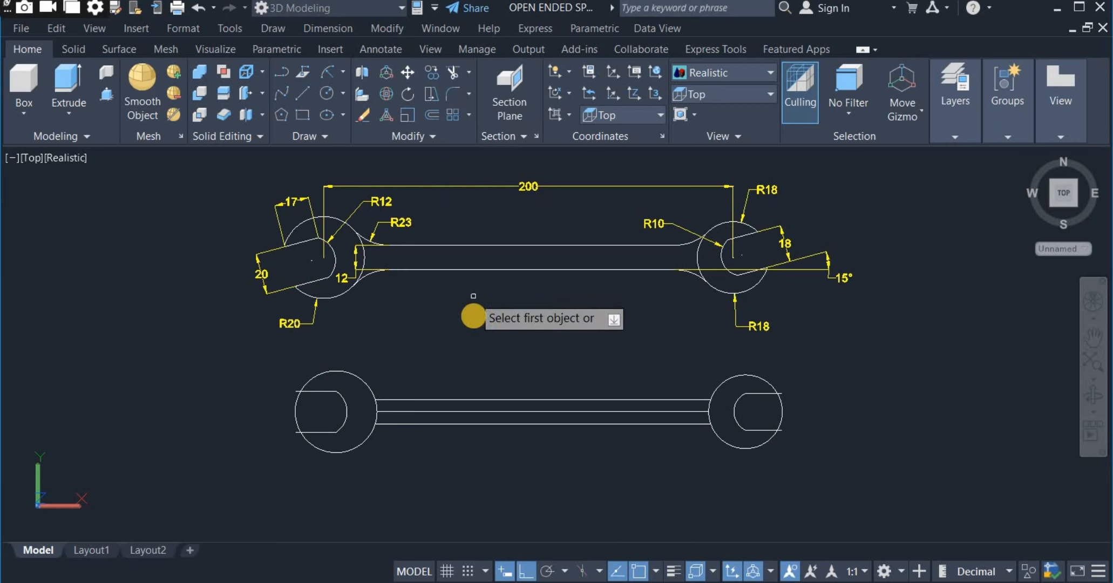
right_click(476, 314)
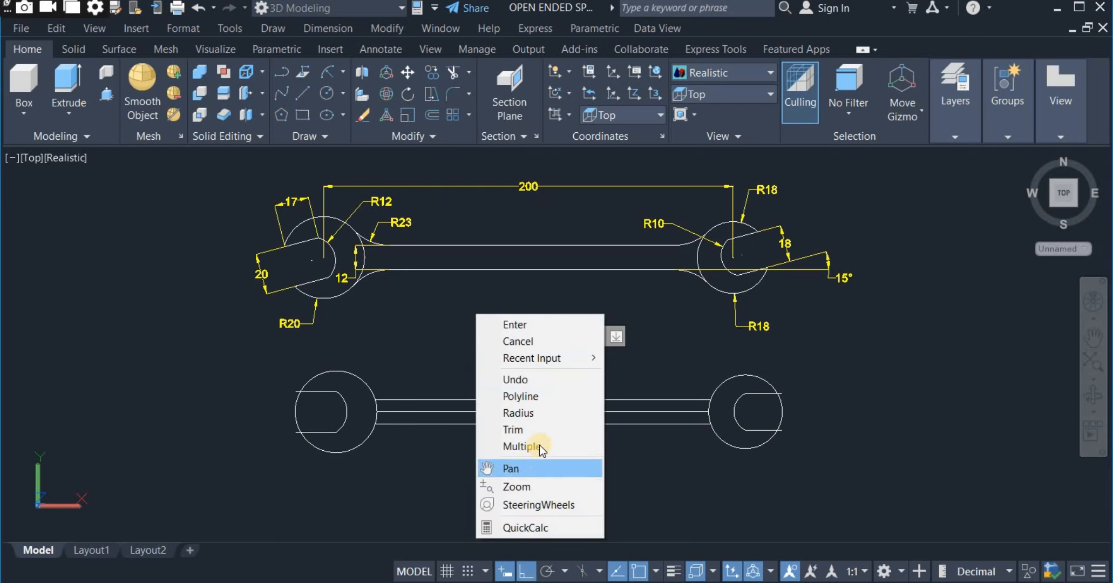
left_click(544, 412)
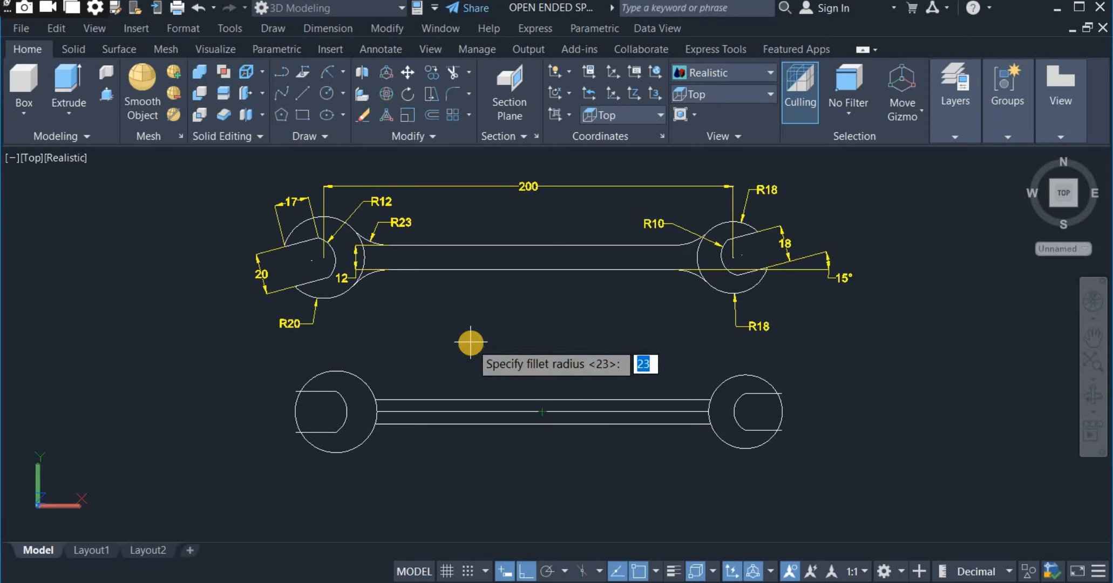
type("23")
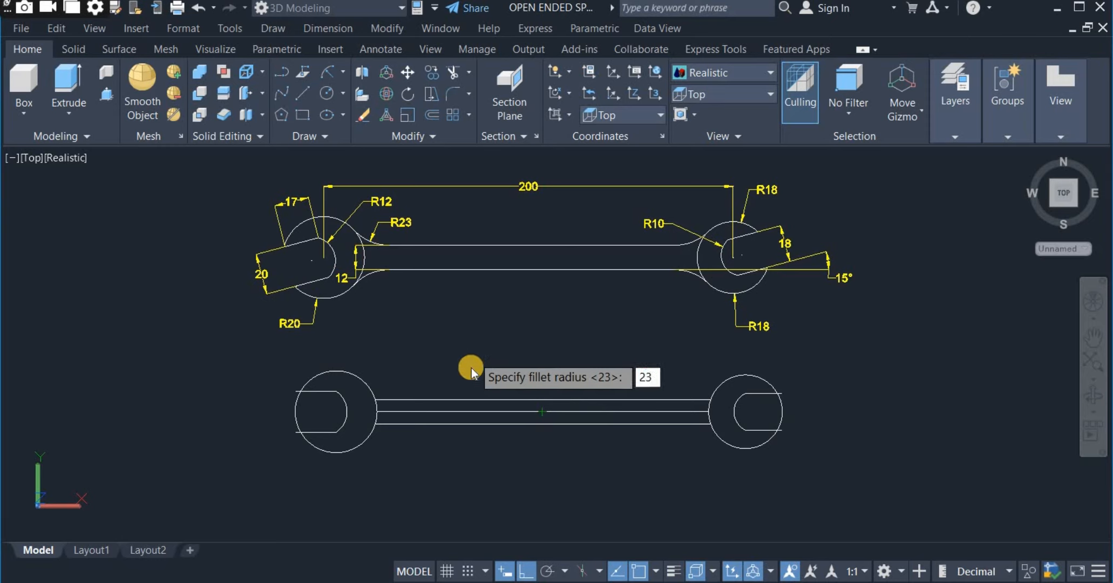
key("Return")
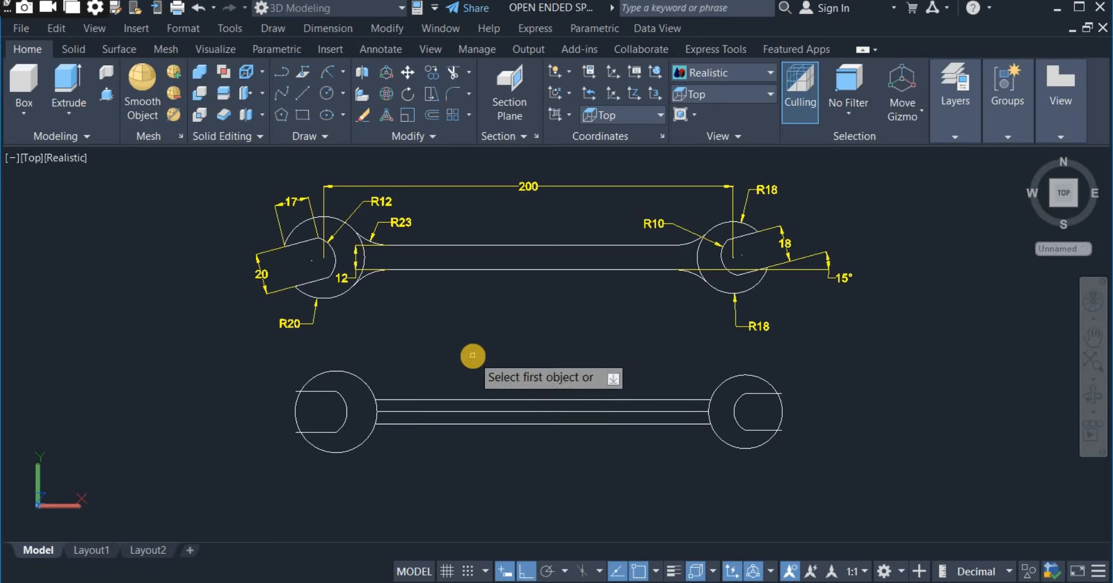
right_click(526, 320)
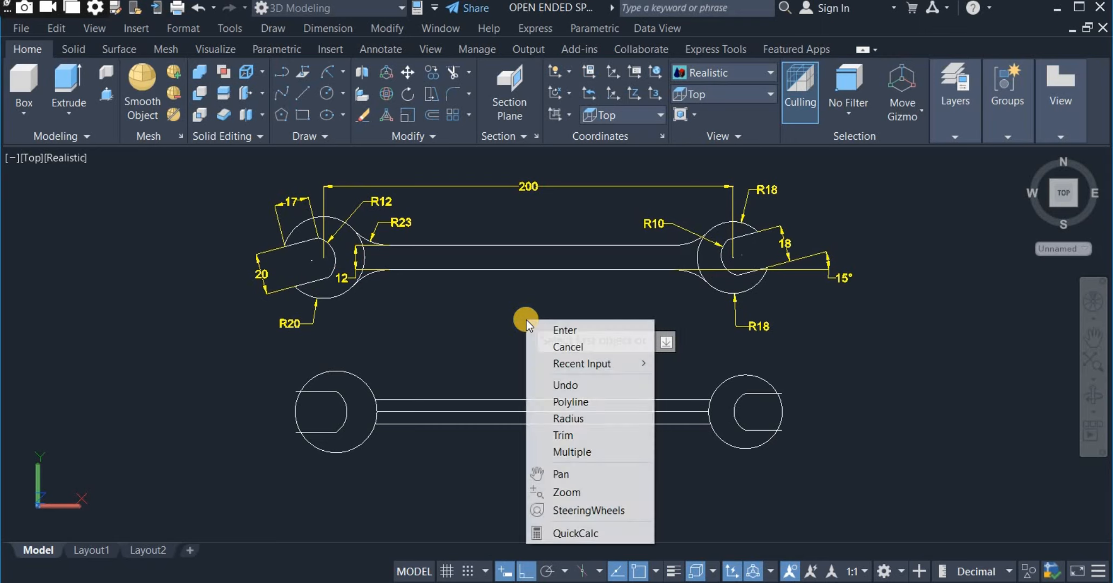
left_click(585, 452)
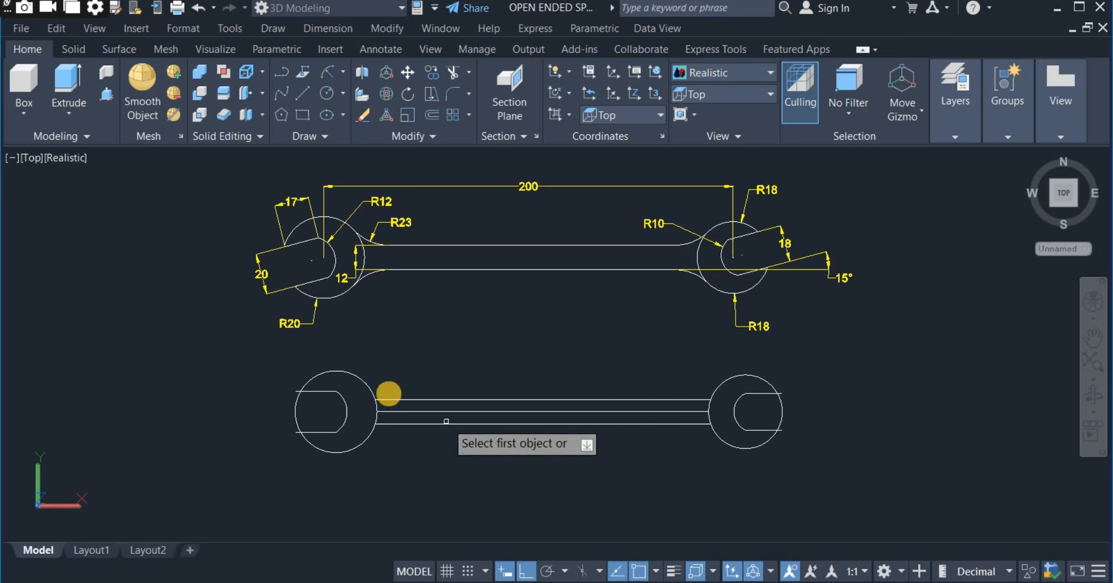
left_click(369, 387)
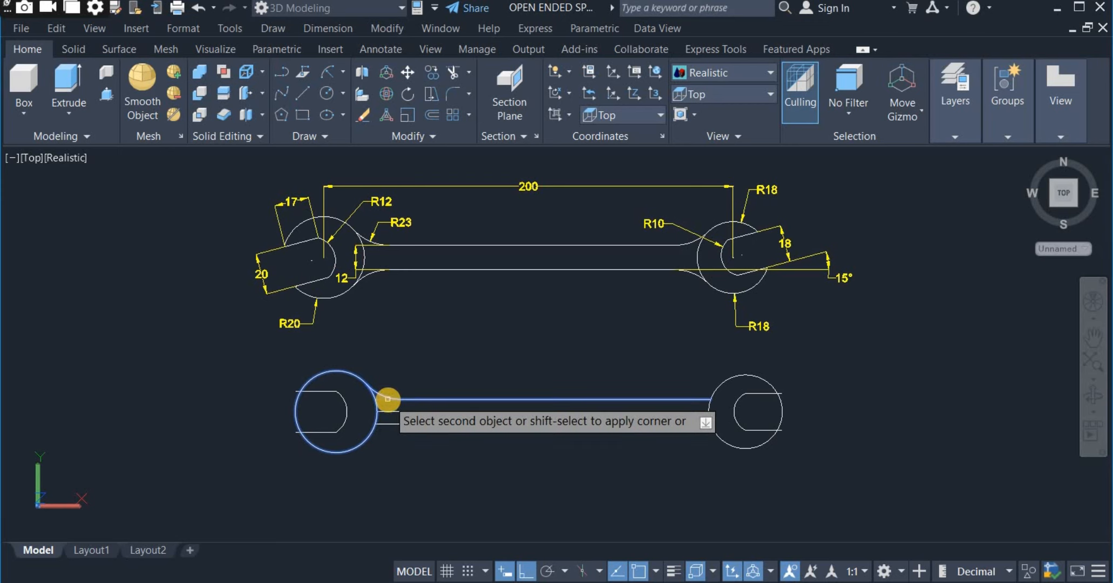
left_click(387, 399)
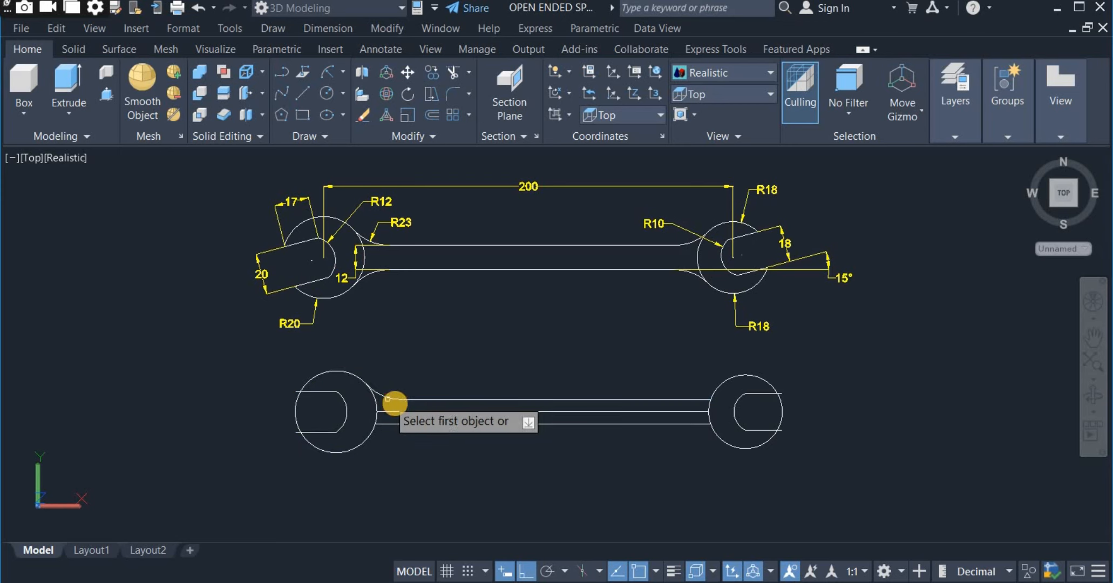
left_click(381, 425)
left_click(372, 430)
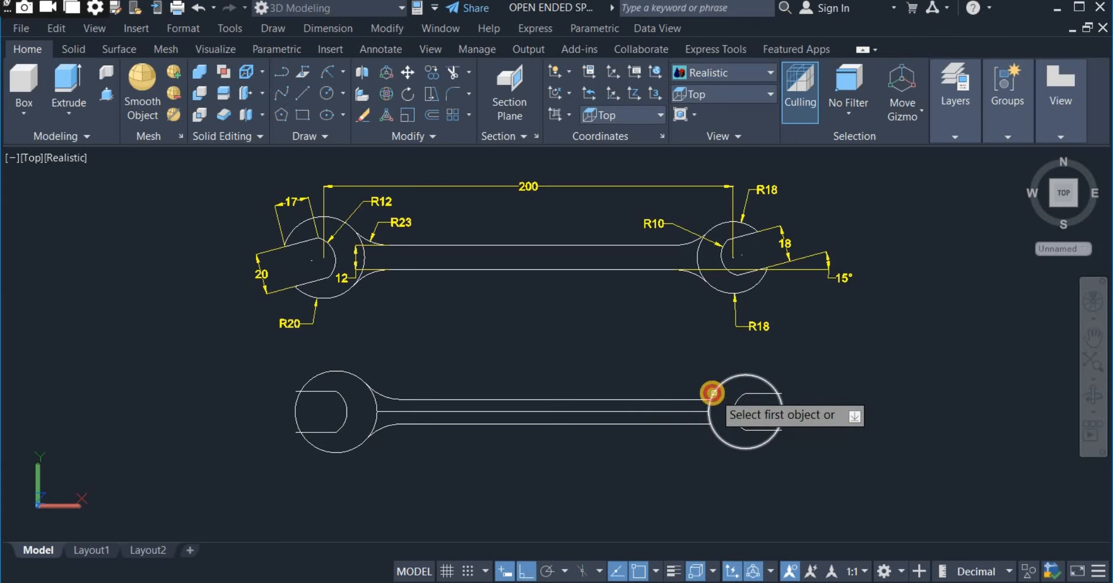
Fillet both outer handle lines to the R18 circle with the same 23 mm radius and end the Fillet command.
left_click(713, 393)
left_click(706, 396)
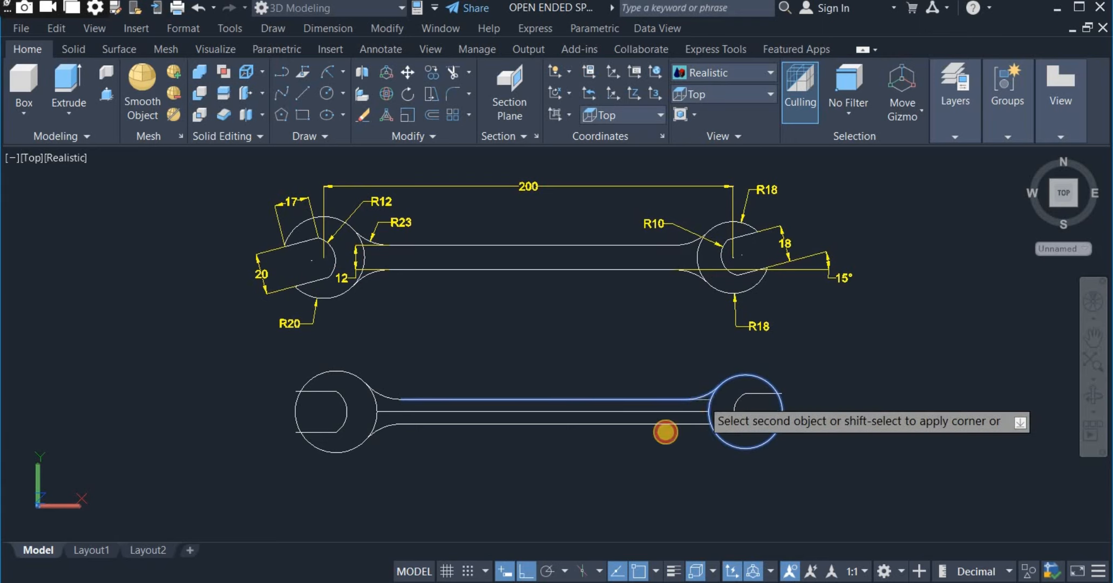
left_click(692, 424)
left_click(717, 439)
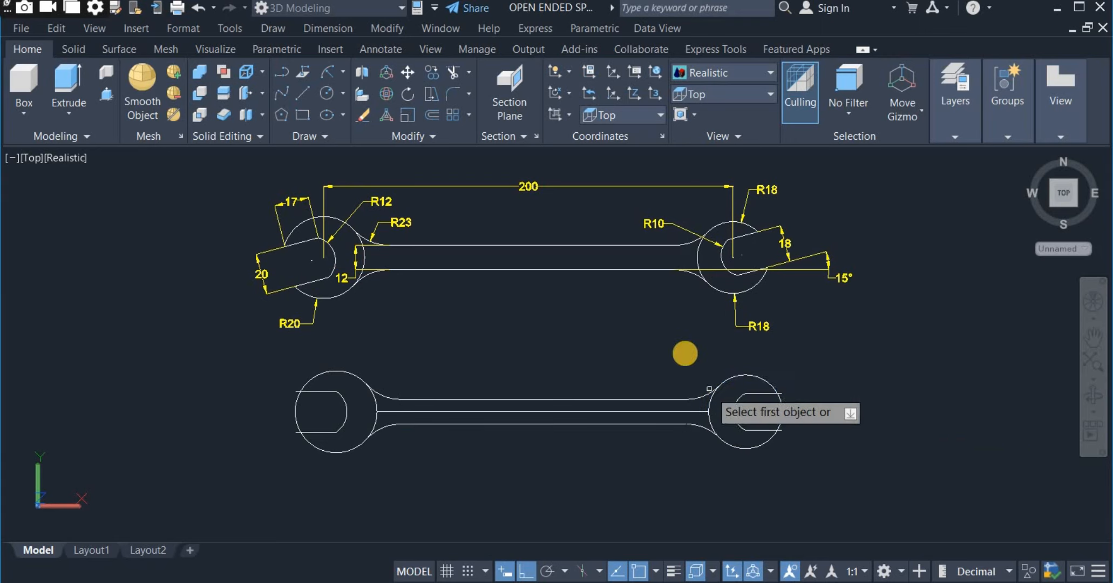
right_click(685, 354)
left_click(696, 365)
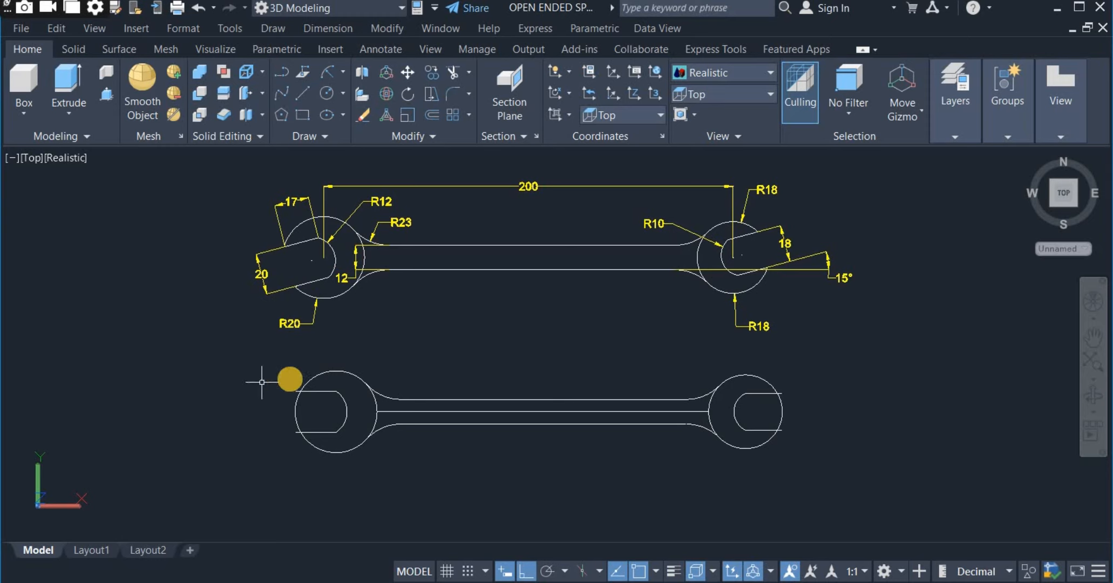
Join the lines and closing arcs of both jaw openings so that each jaw outline is a single polyline.
left_click(414, 138)
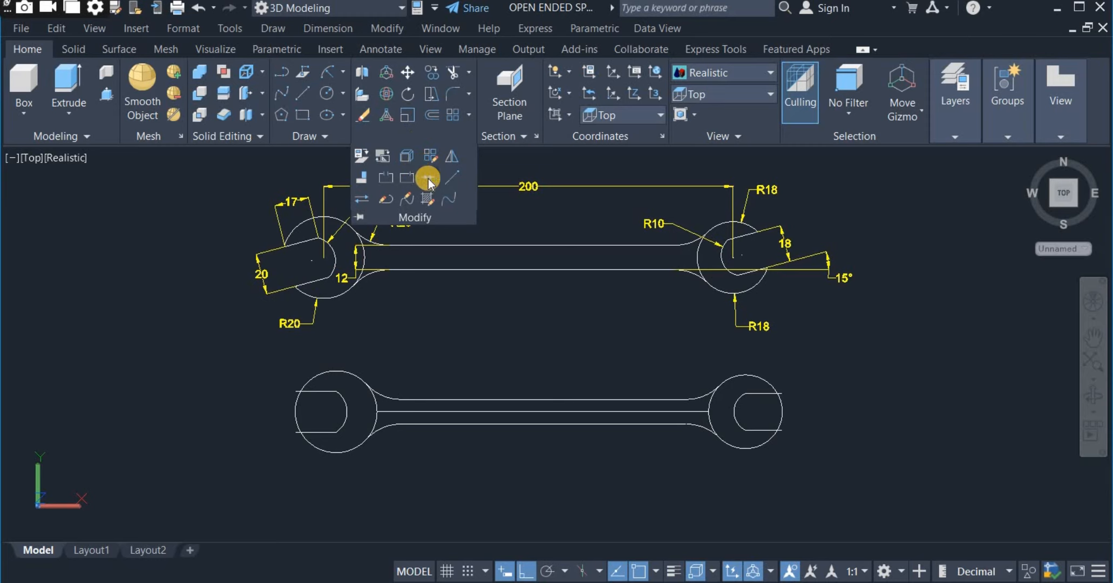
left_click(428, 178)
left_click(259, 360)
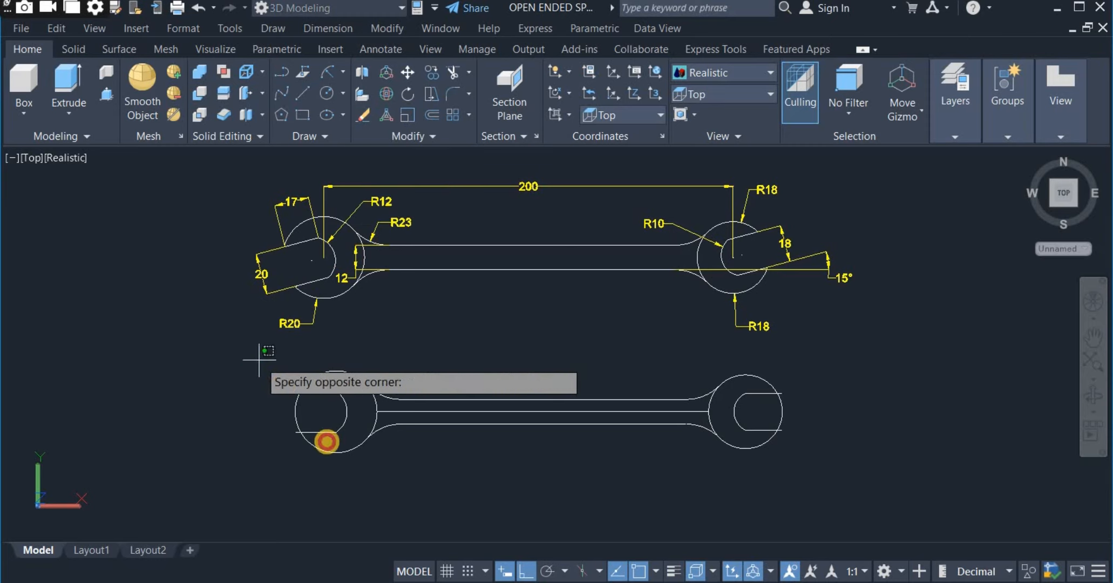
left_click(345, 466)
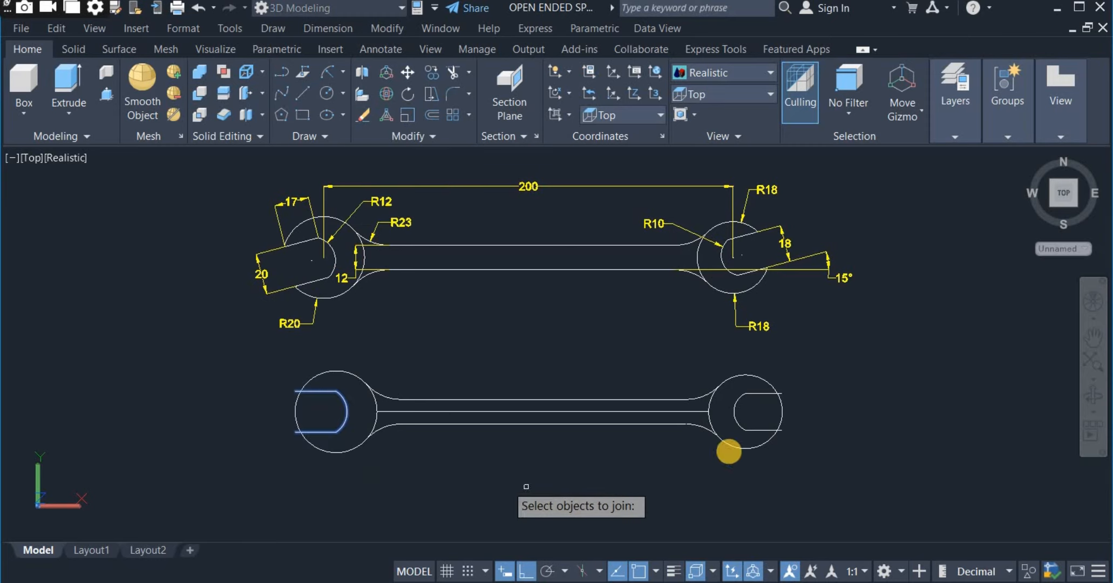
left_click(731, 359)
left_click(819, 462)
key("Return")
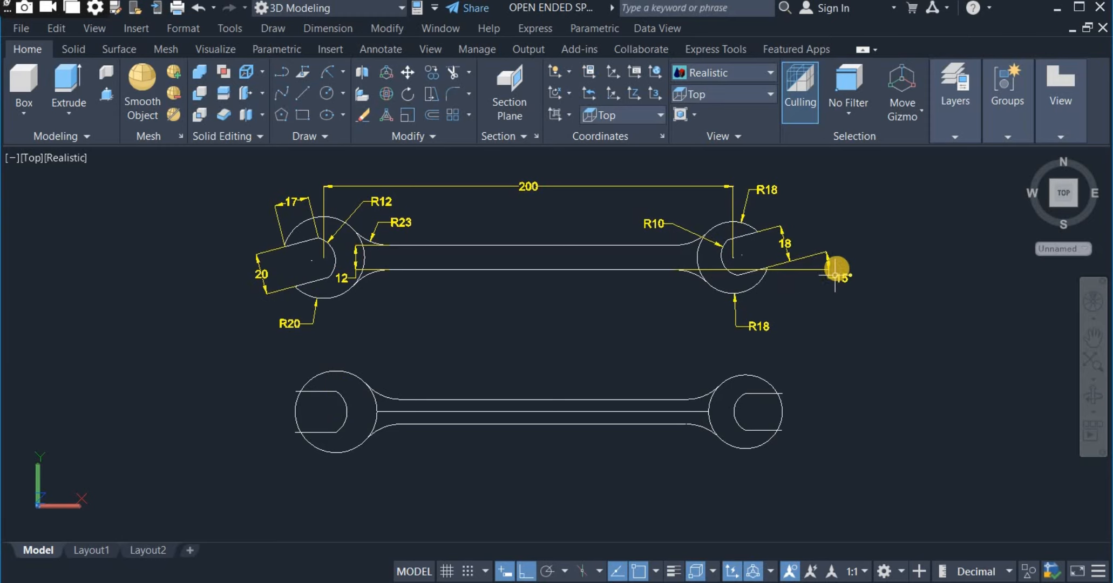
Rotate the jaw outline in the R20 circle by 15° about the circle's centre.
left_click(335, 391)
right_click(503, 350)
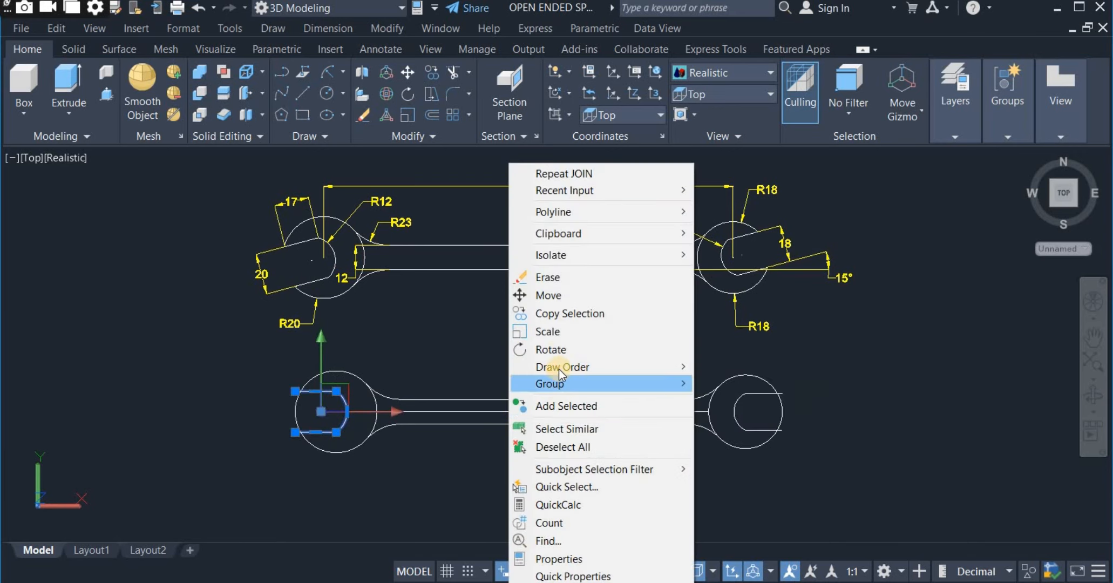
left_click(558, 350)
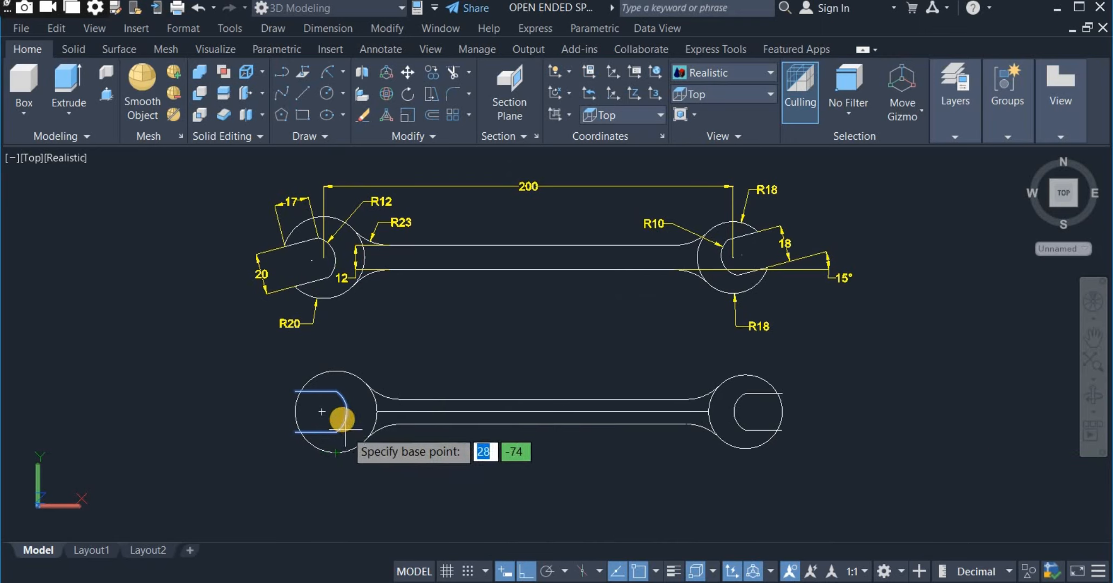
left_click(336, 412)
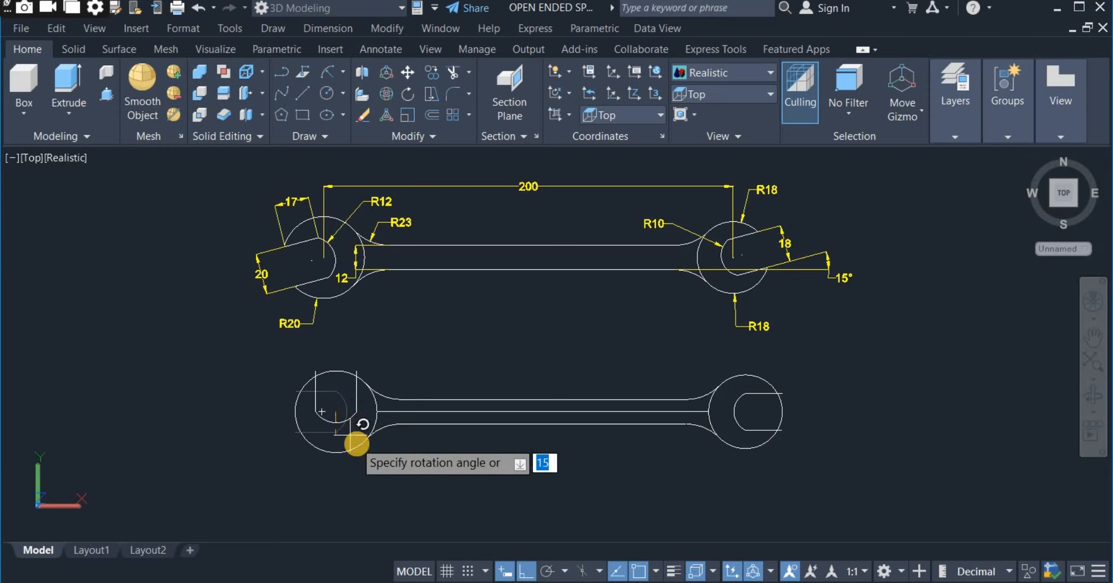
type("1")
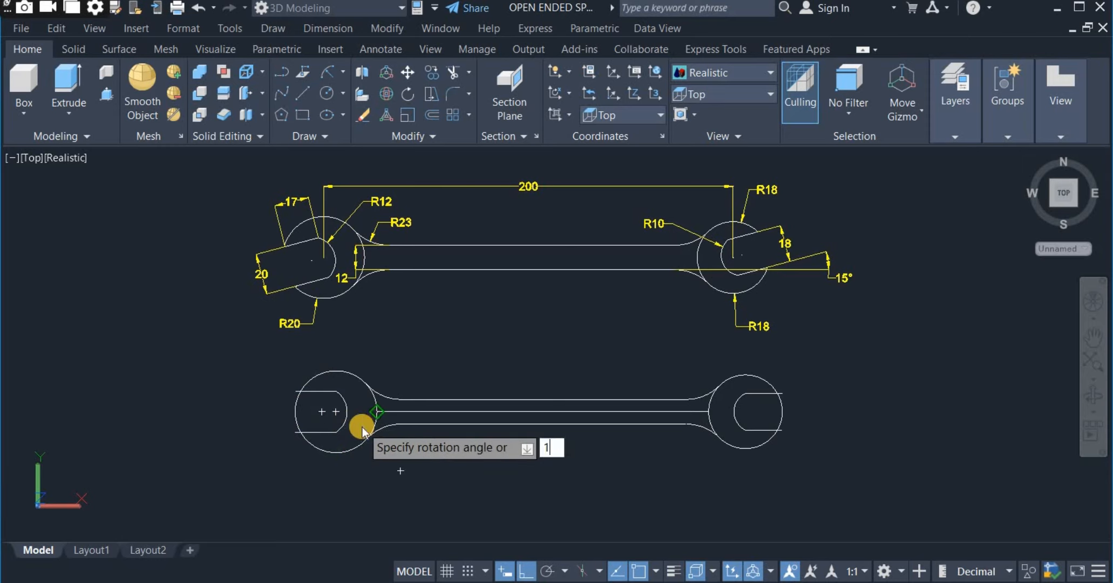
type("5")
key("Return")
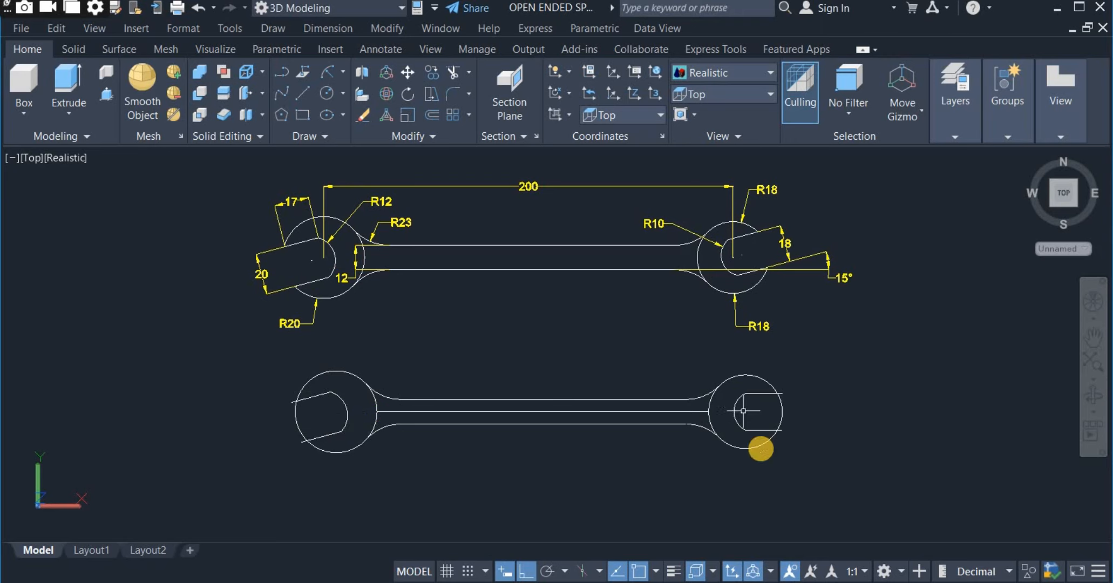
Rotate the jaw outline in the R18 circle by 15° about the circle's centre.
left_click(757, 429)
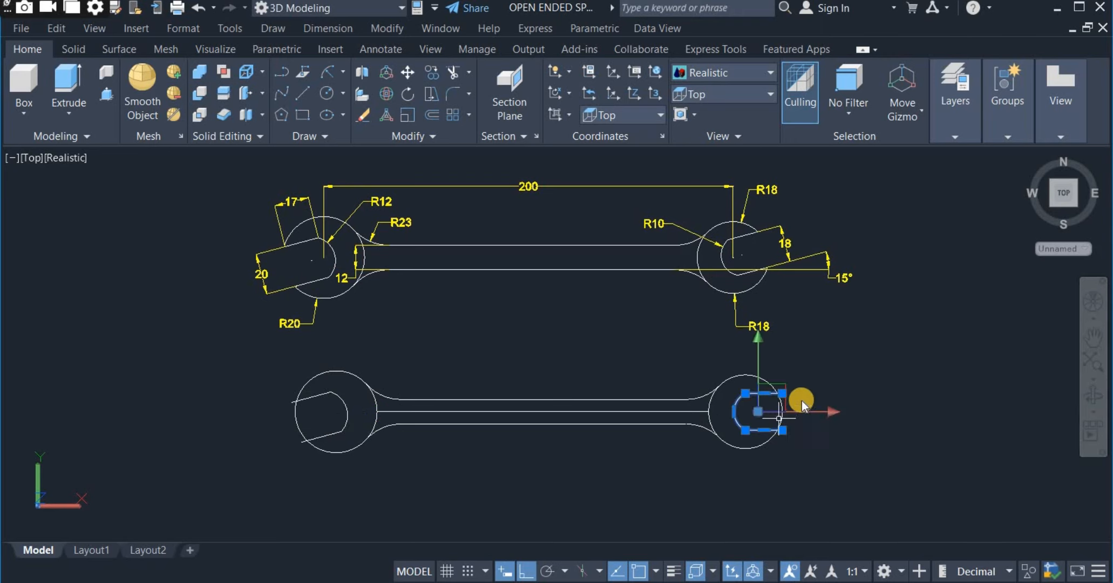
right_click(814, 357)
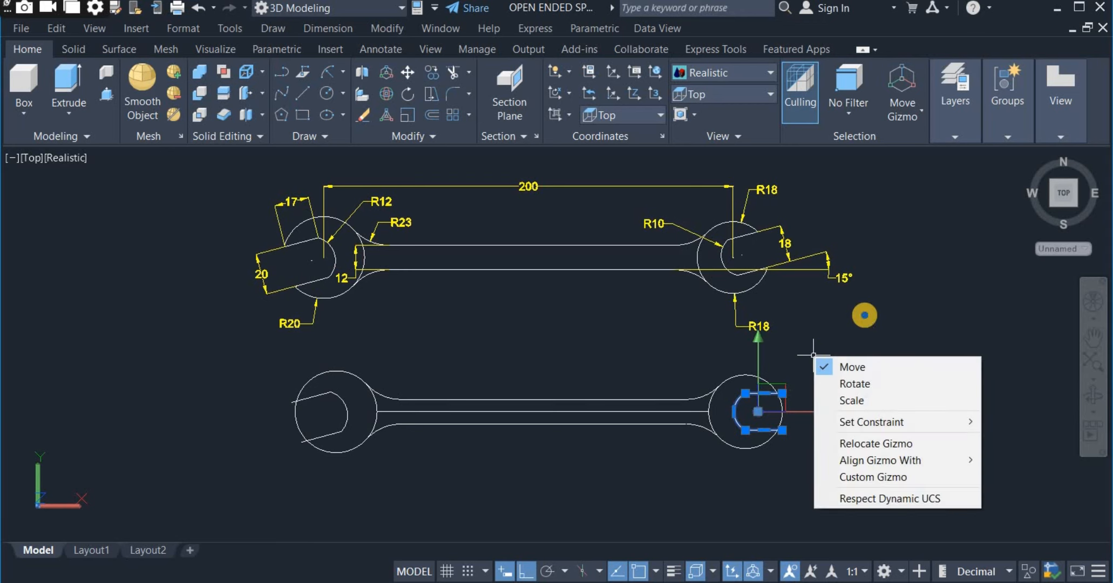
right_click(864, 315)
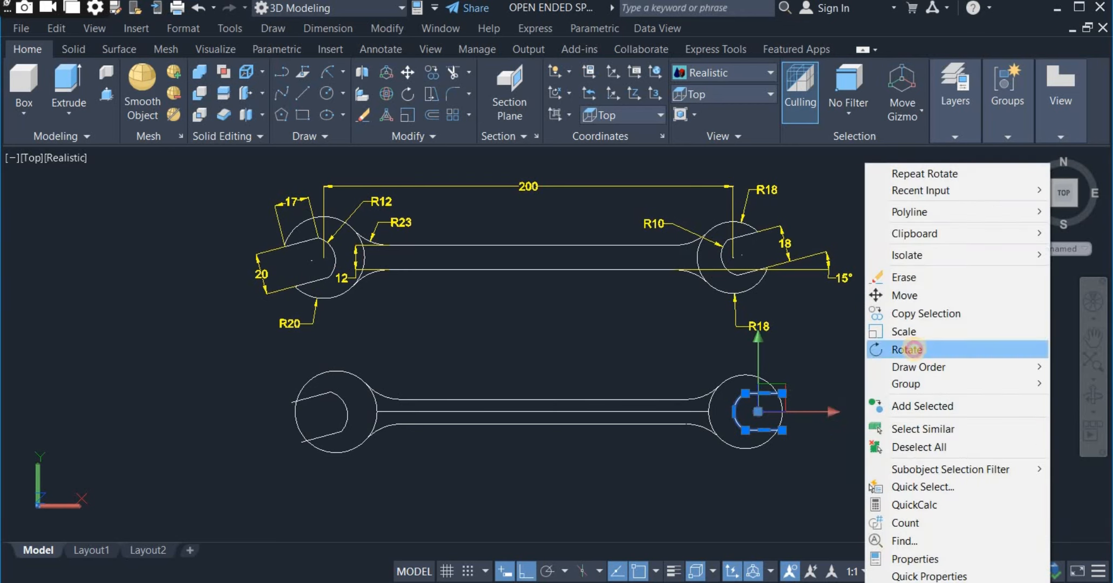
left_click(908, 349)
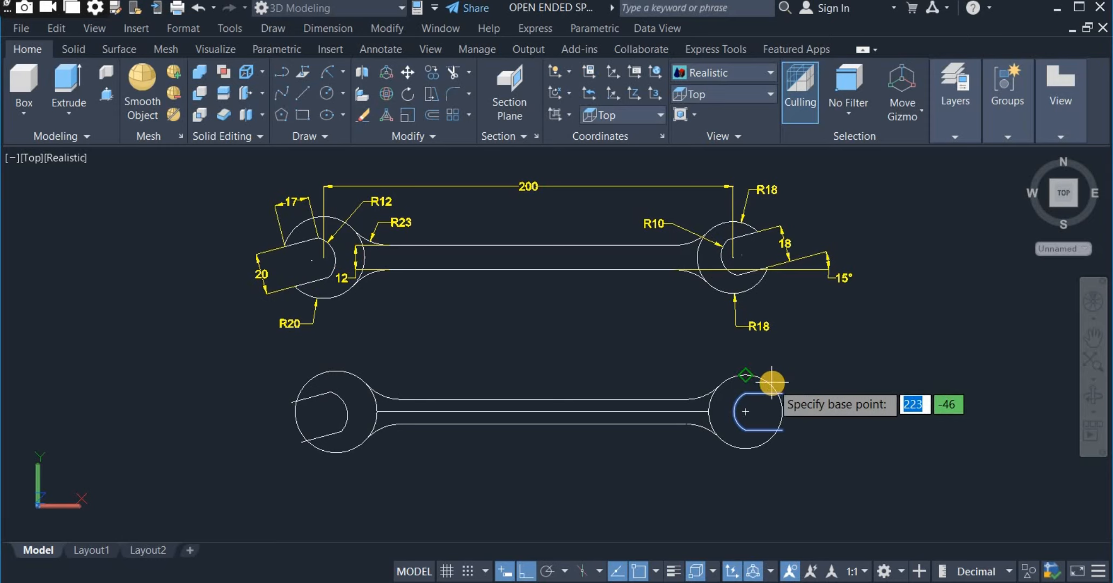
left_click(745, 414)
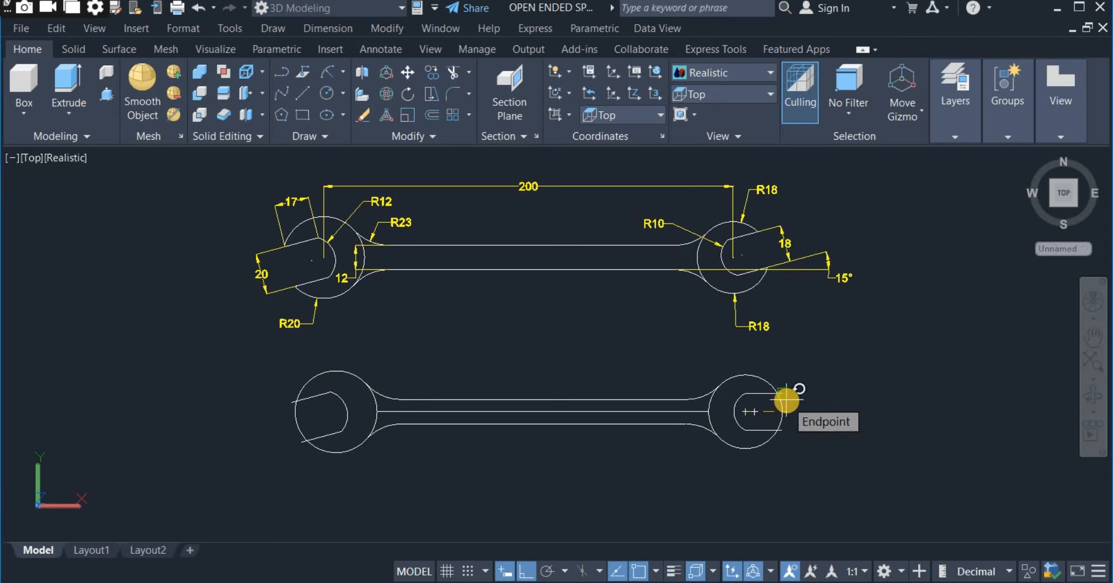
type("1")
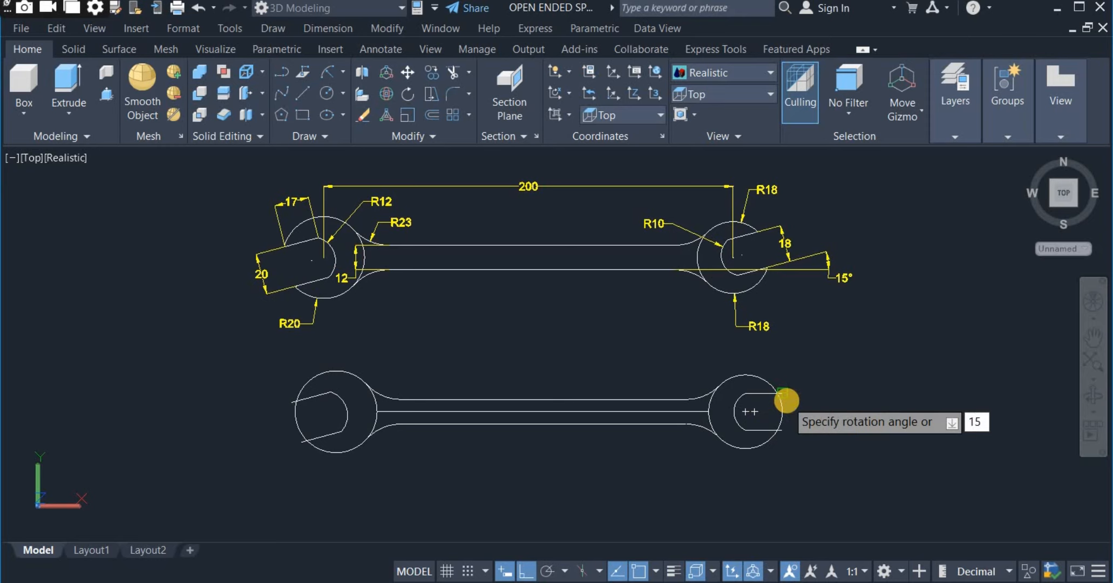
type("5")
key("Return")
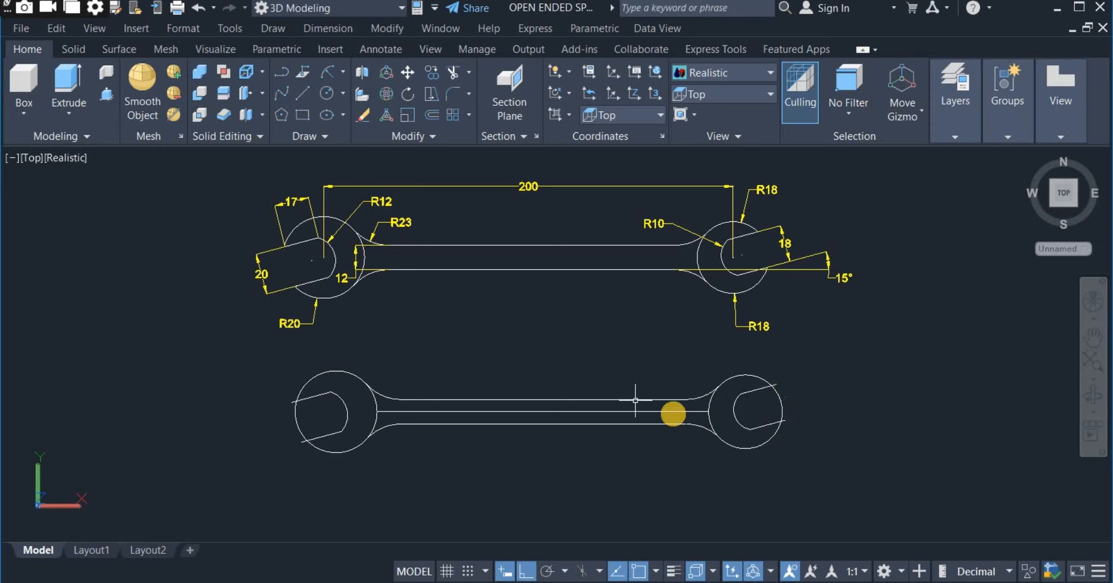
Trim the R20 circle's arc across its jaw opening and the jaw line ends projecting beyond the circle.
left_click(452, 71)
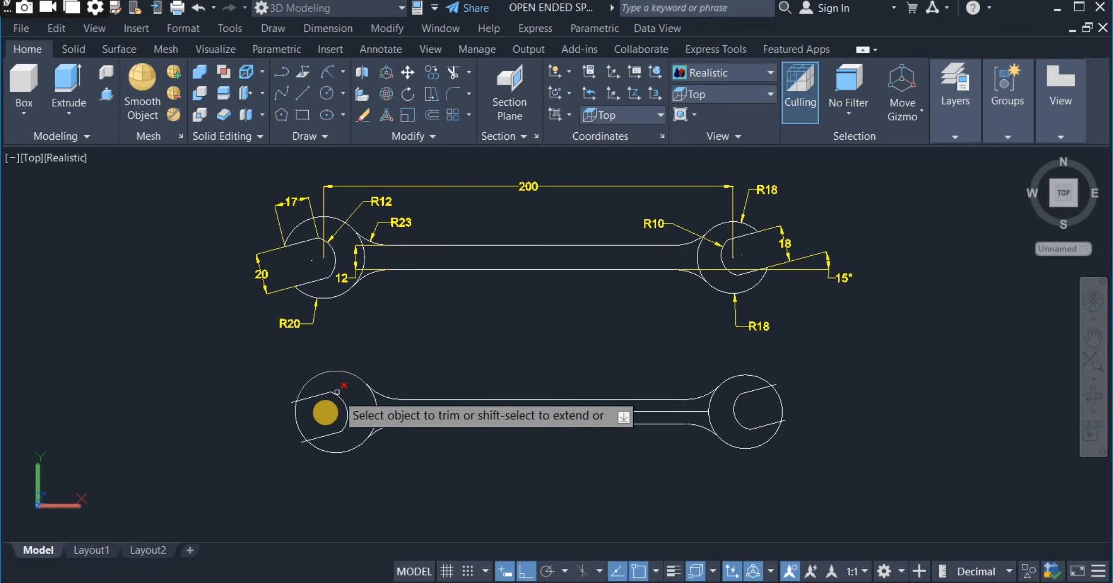
left_click(324, 413)
left_click(248, 426)
key("Return")
scroll(286, 440, "up", 3)
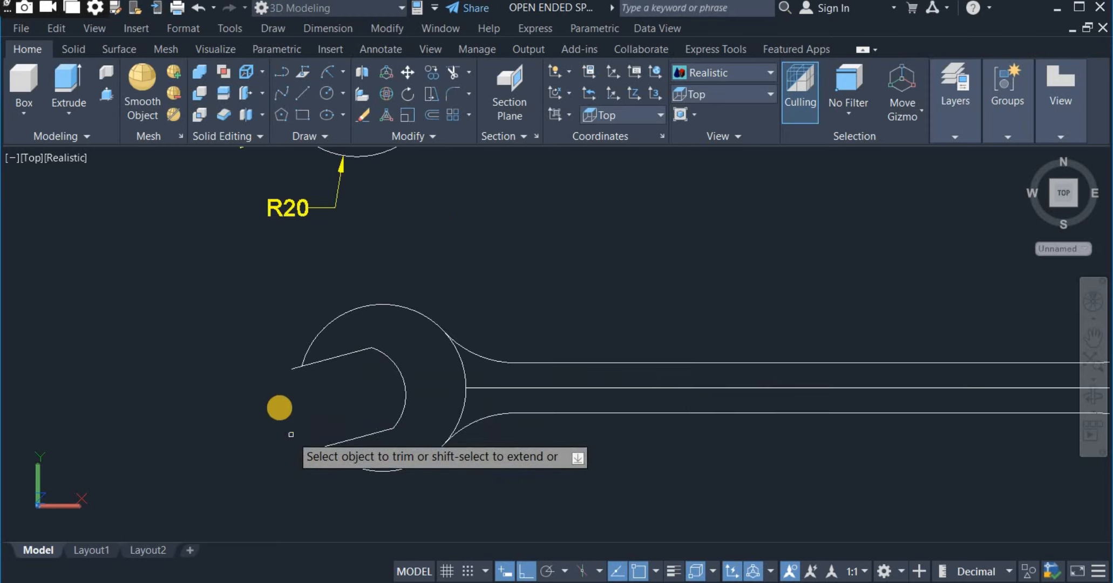
left_click(292, 362)
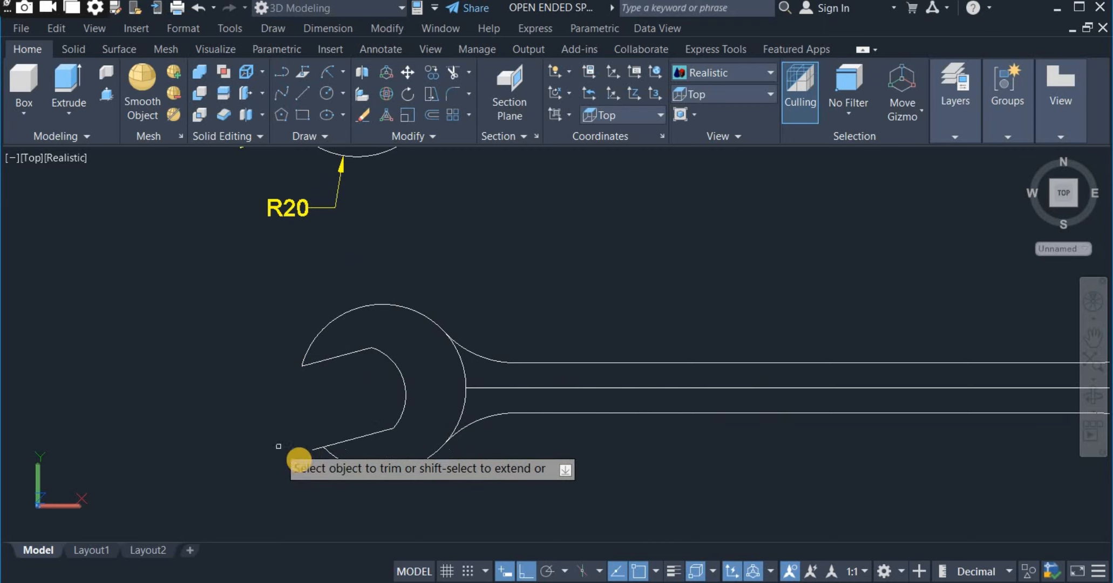
left_click(317, 449)
Trim the R18 circle's arc across its jaw opening and both jaw line ends projecting beyond the circle.
scroll(162, 417, "down", 2)
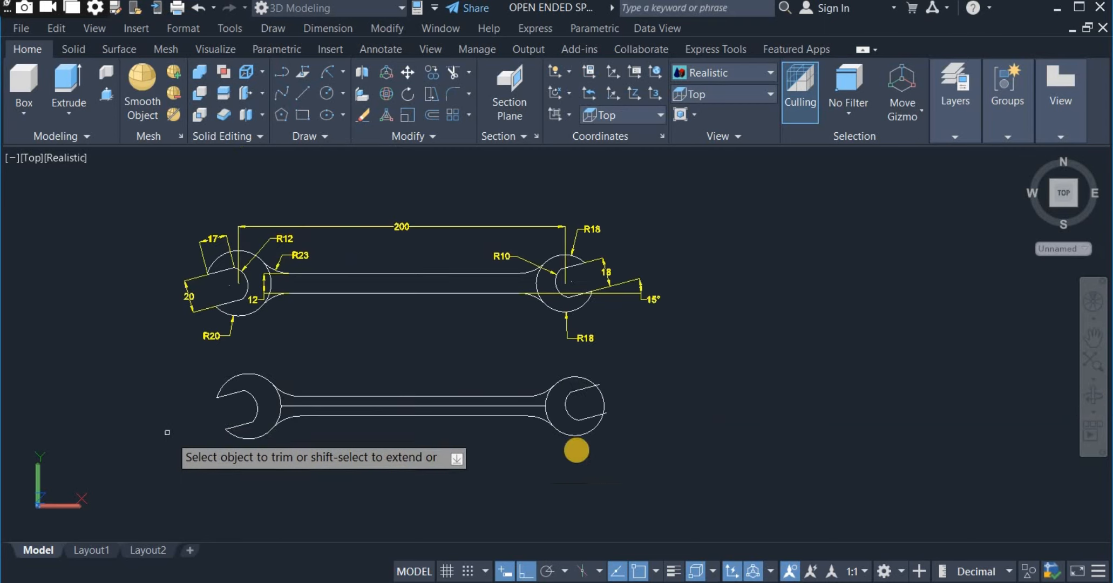
left_click(585, 402)
left_click(648, 402)
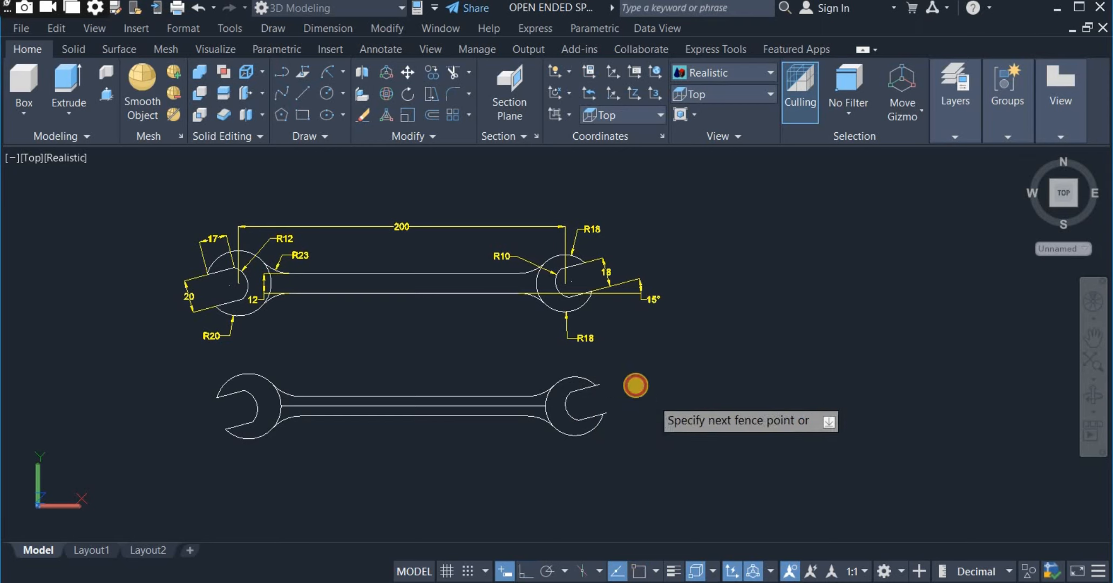
scroll(628, 383, "up", 3)
left_click(547, 392)
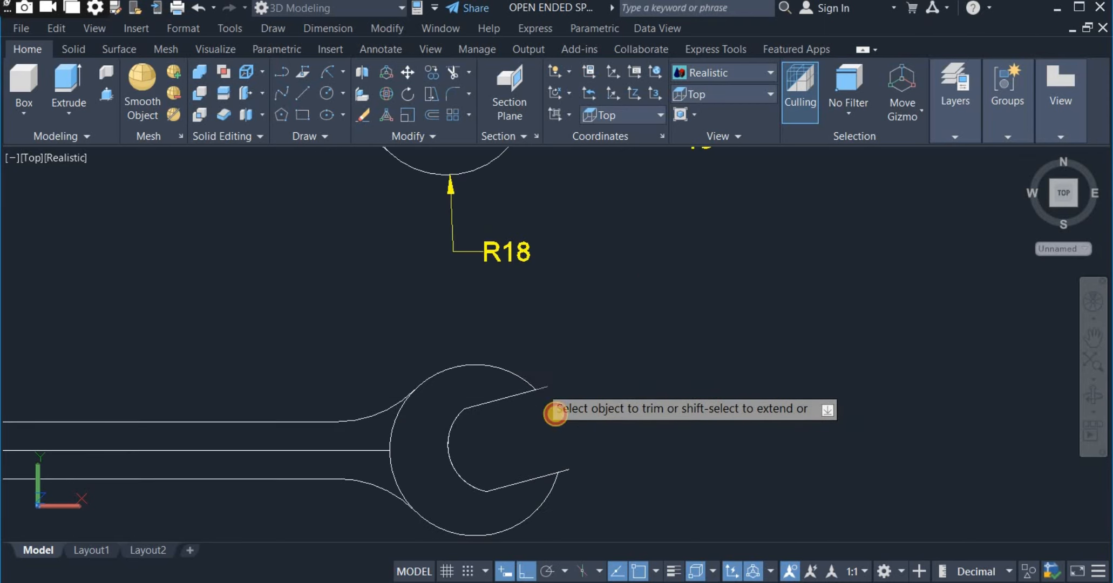
left_click(561, 466)
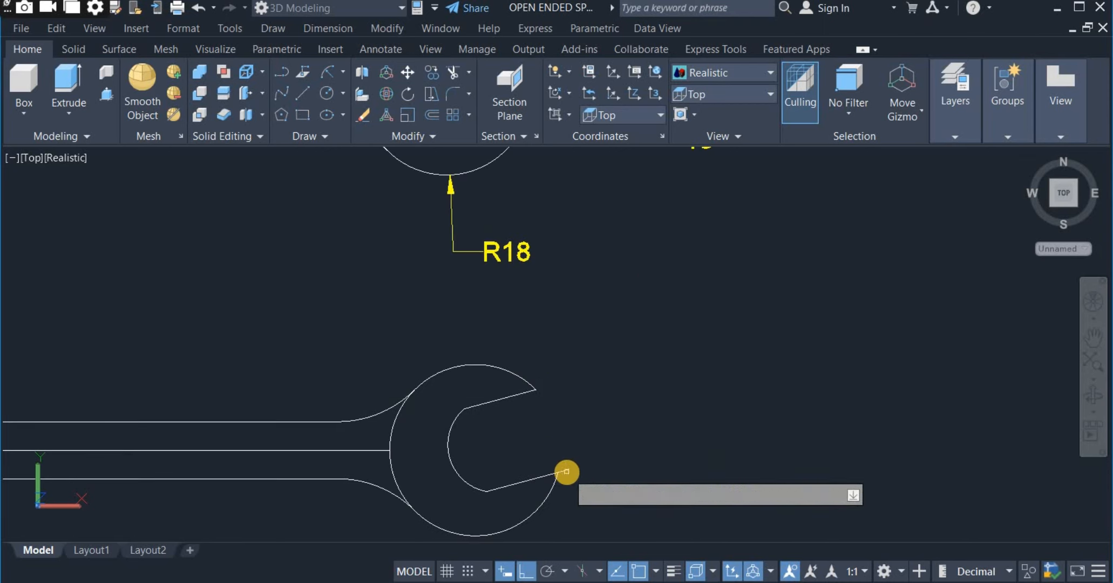
scroll(686, 381, "down", 4)
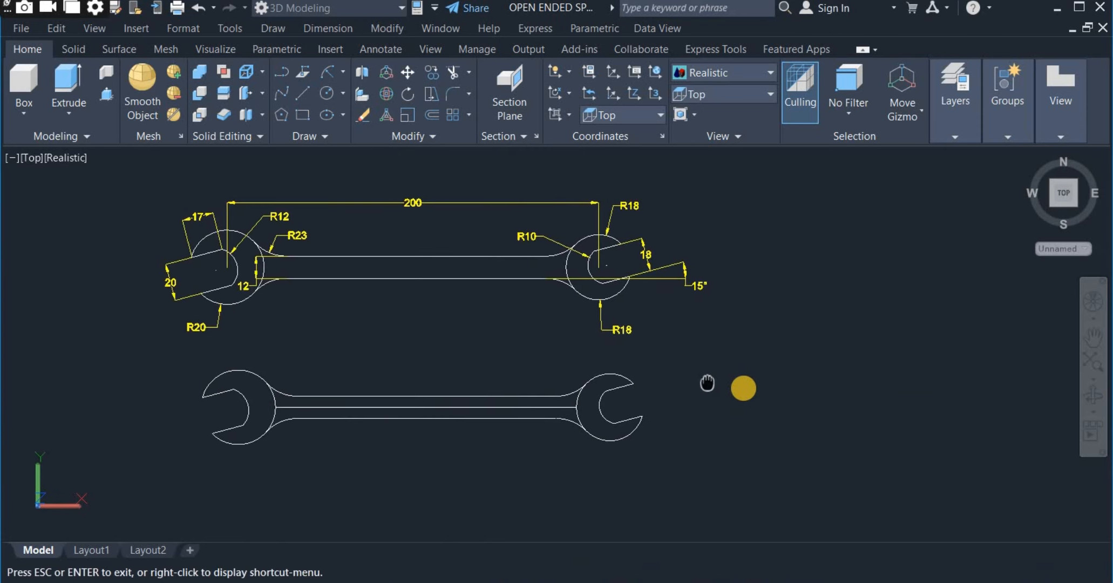
middle_click_drag(703, 382, 735, 385)
right_click(748, 351)
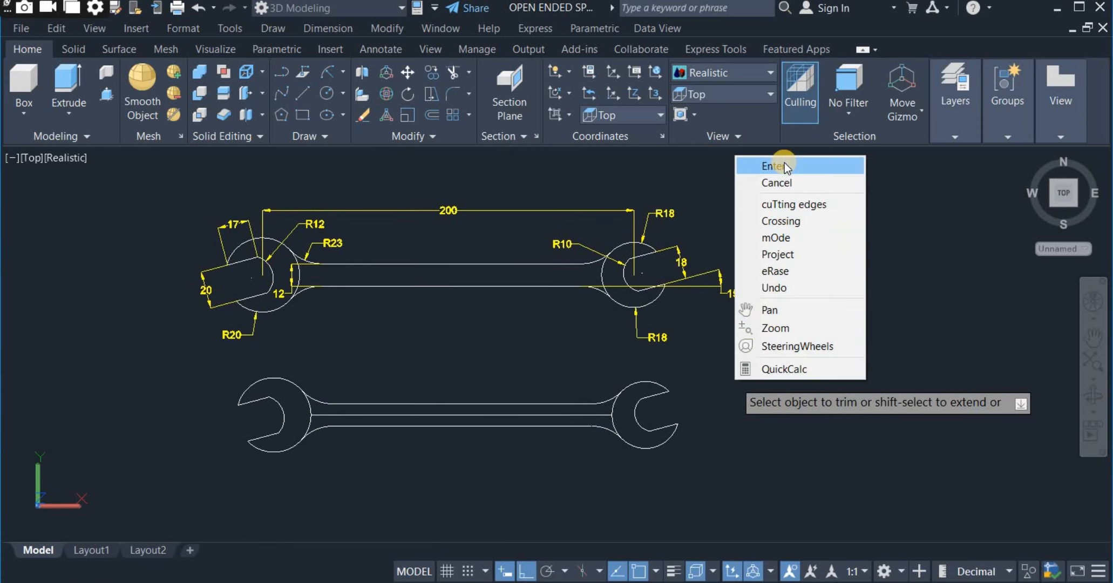
left_click(784, 163)
Erase the centre line running along the redrawn spanner's handle.
middle_click_drag(789, 367, 804, 364)
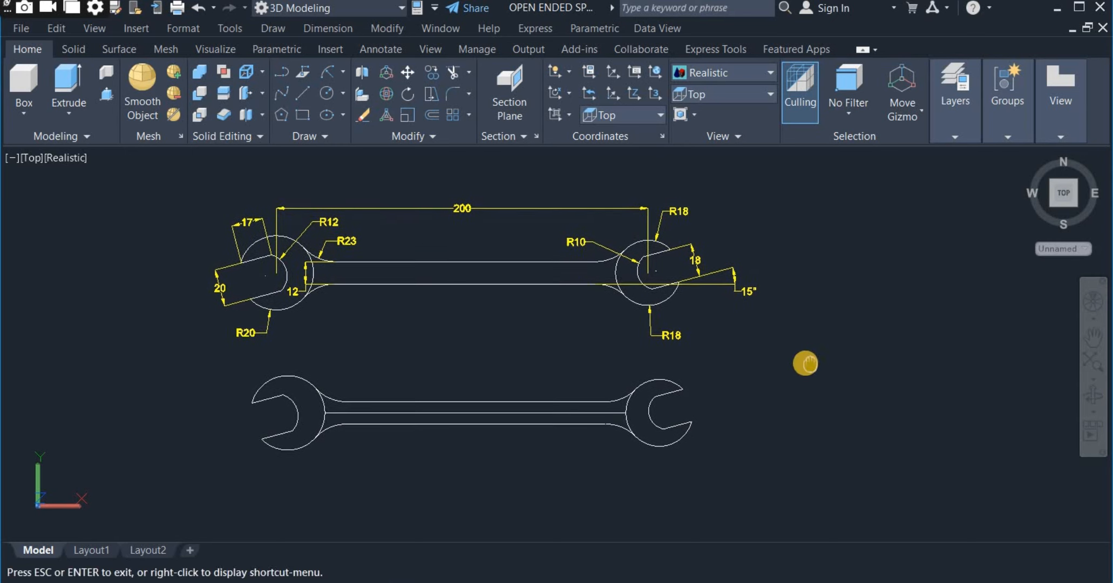
left_click(489, 410)
right_click(523, 341)
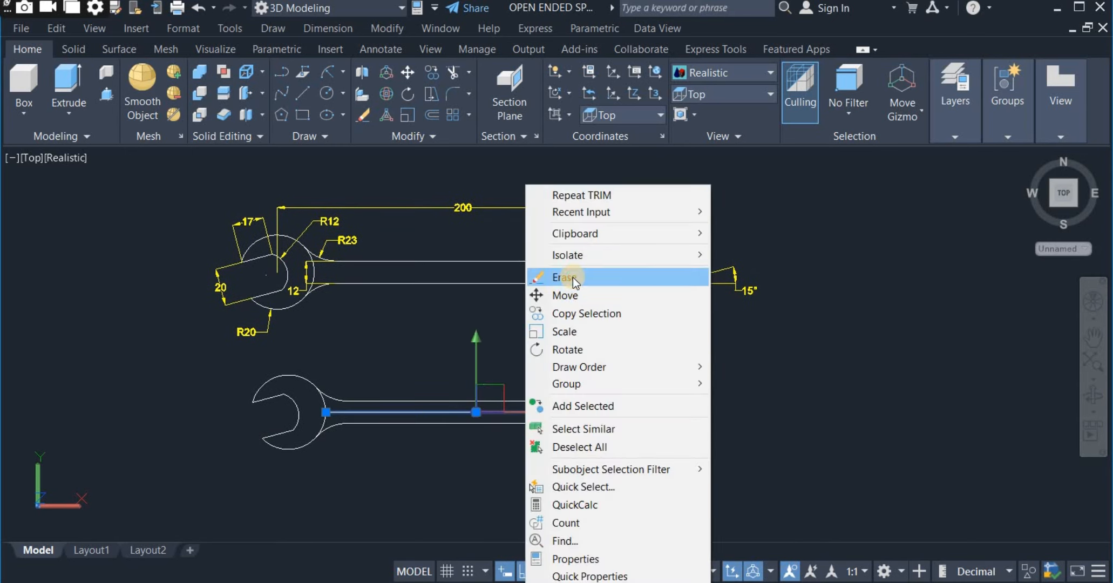
left_click(561, 277)
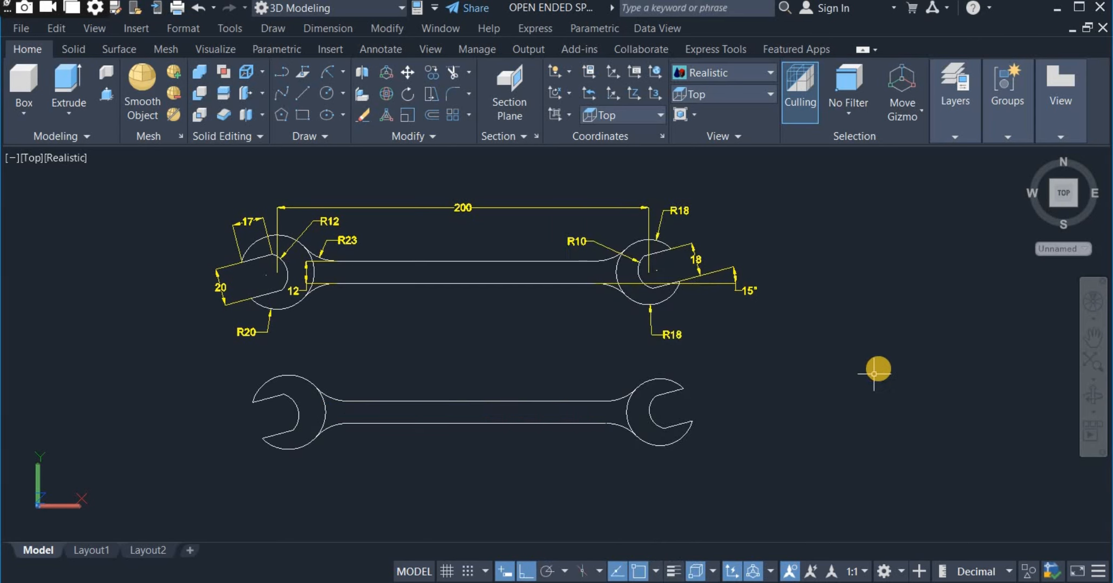
Fillet both jaw tips of the R20 head between the jaw lines and the outer arc, using the Multiple option.
middle_click_drag(416, 452, 445, 463)
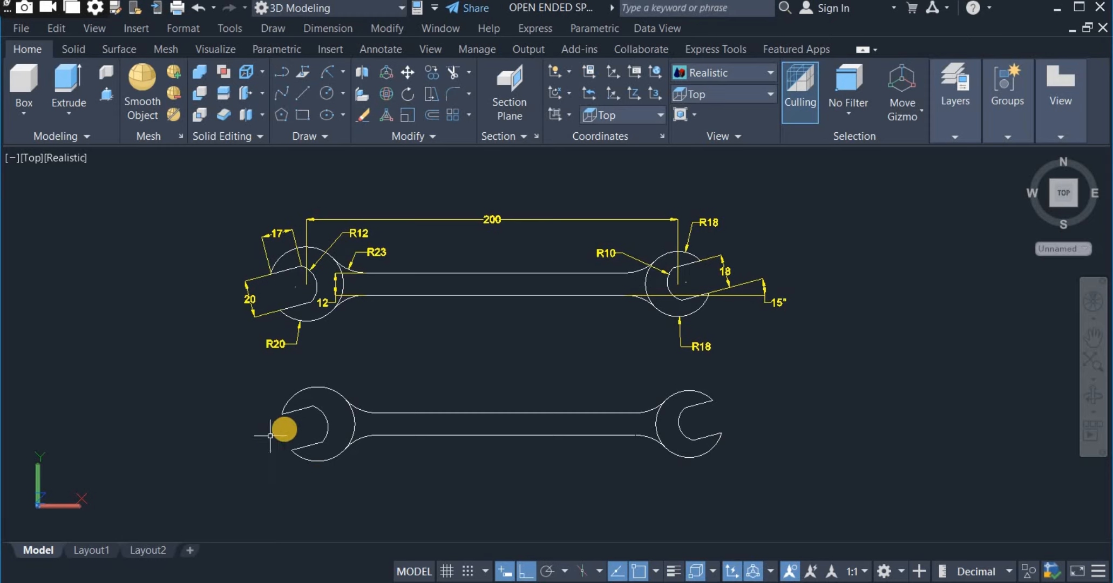
scroll(287, 420, "up", 6)
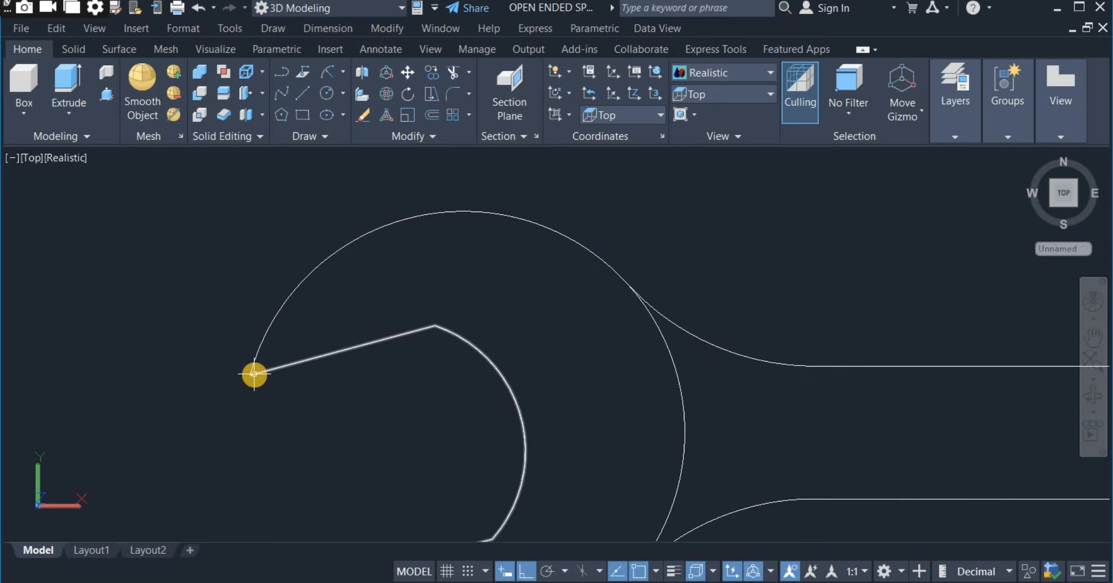
scroll(256, 375, "down", 2)
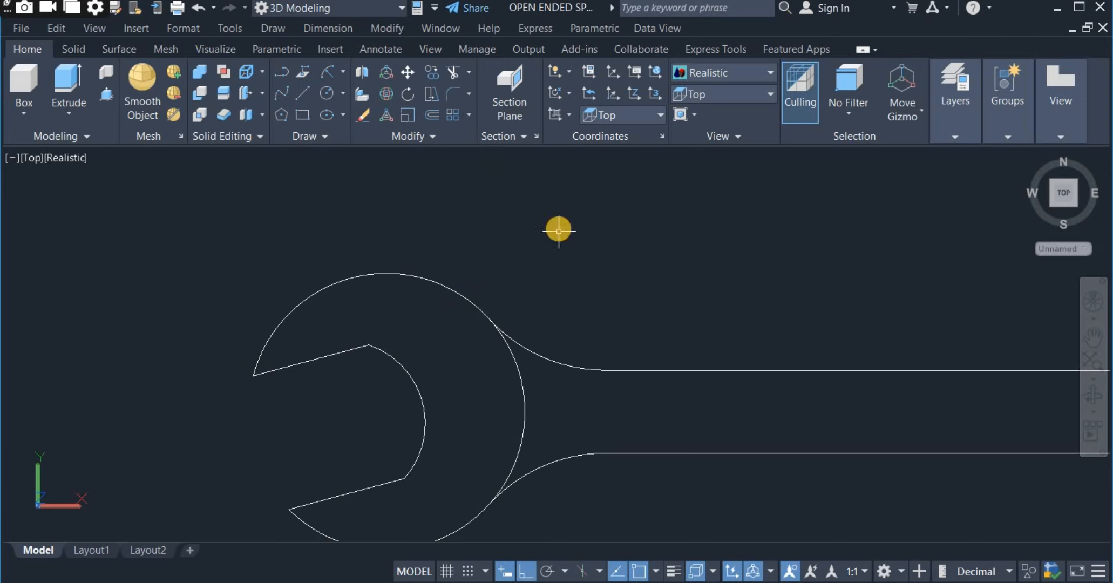
left_click(453, 93)
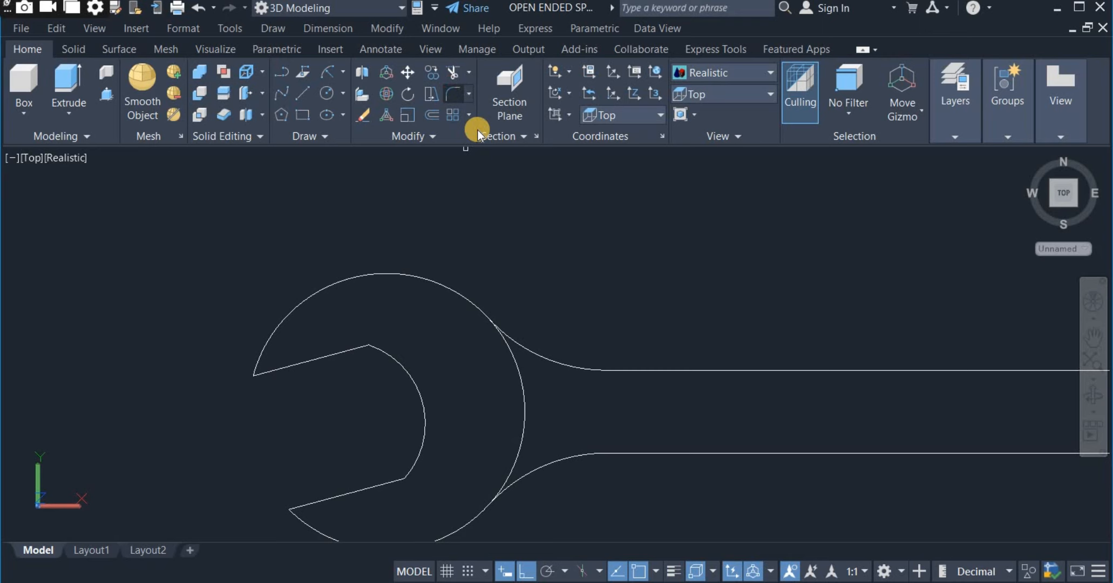
right_click(531, 194)
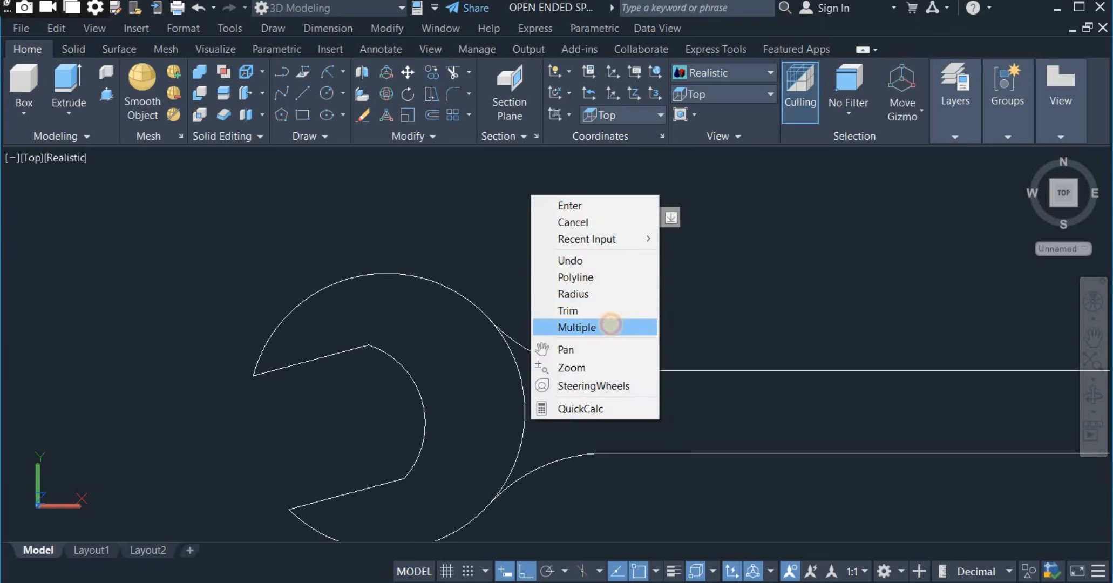
left_click(606, 322)
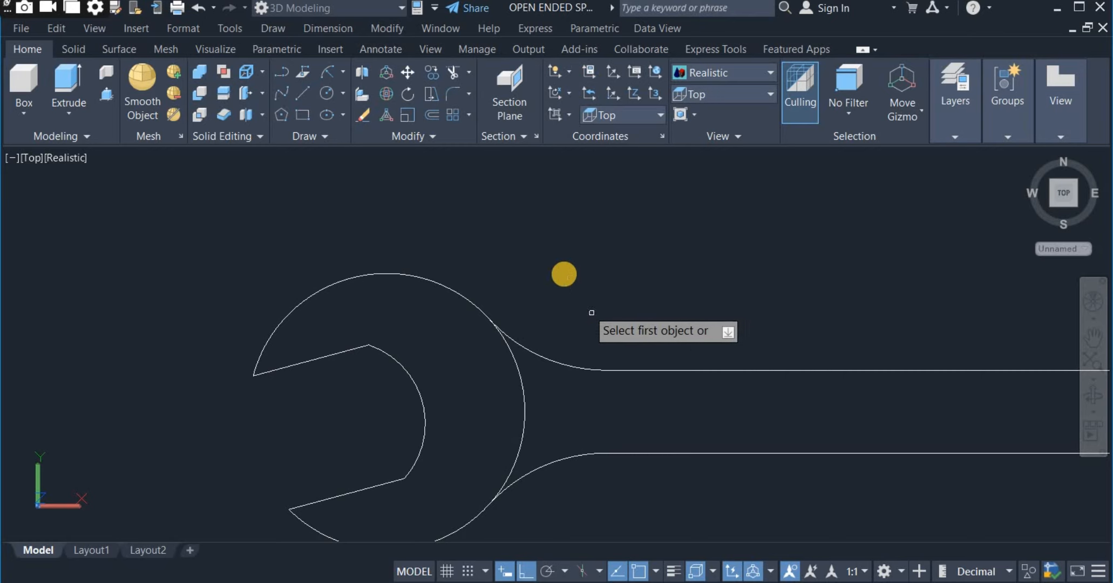
right_click(553, 242)
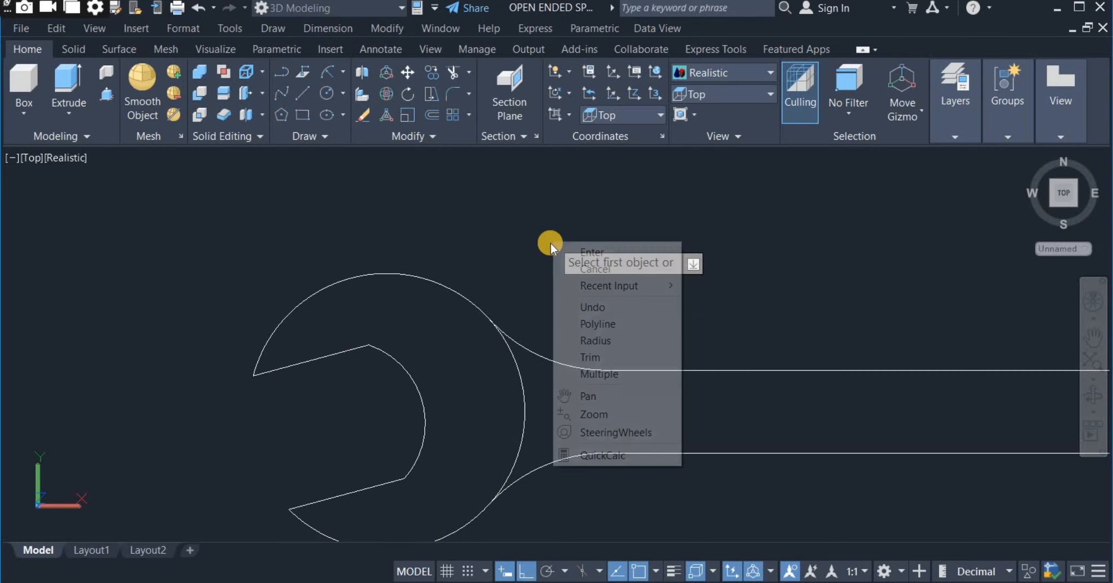
left_click(570, 374)
scroll(509, 273, "down", 2)
scroll(399, 432, "up", 3)
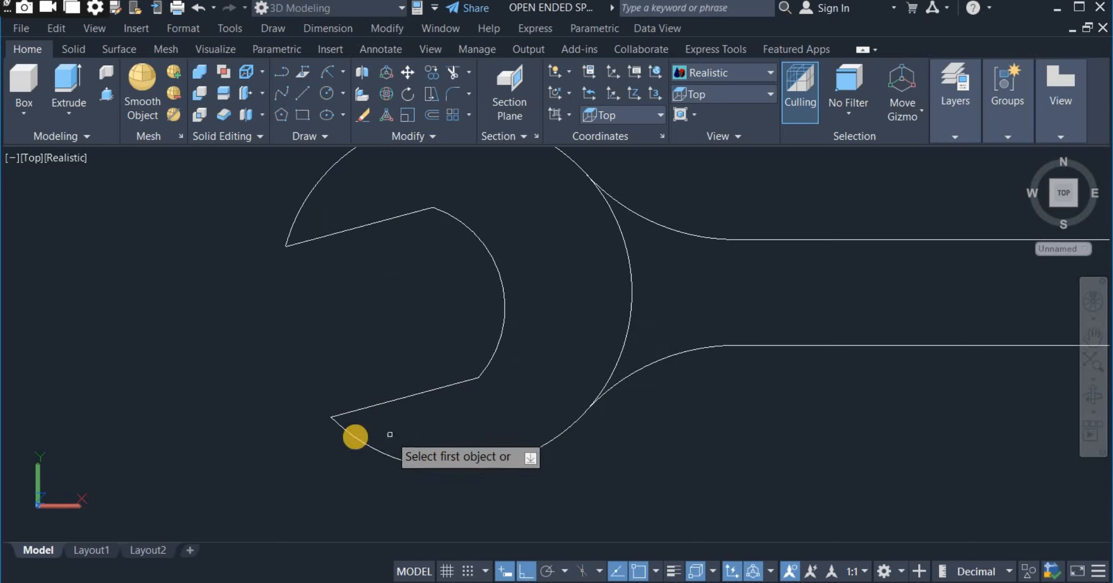
left_click(343, 414)
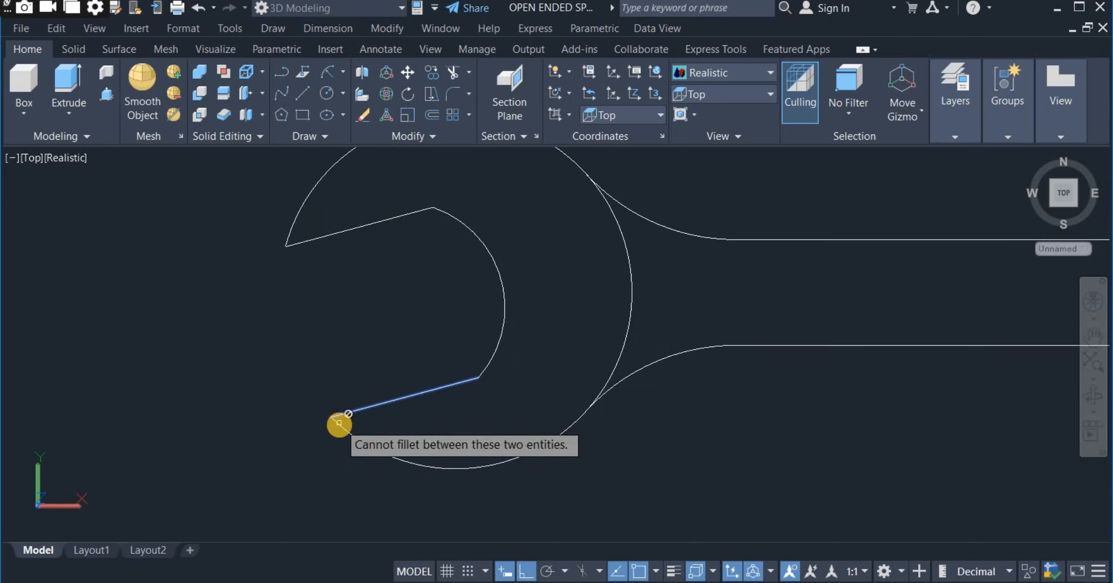
left_click(339, 427)
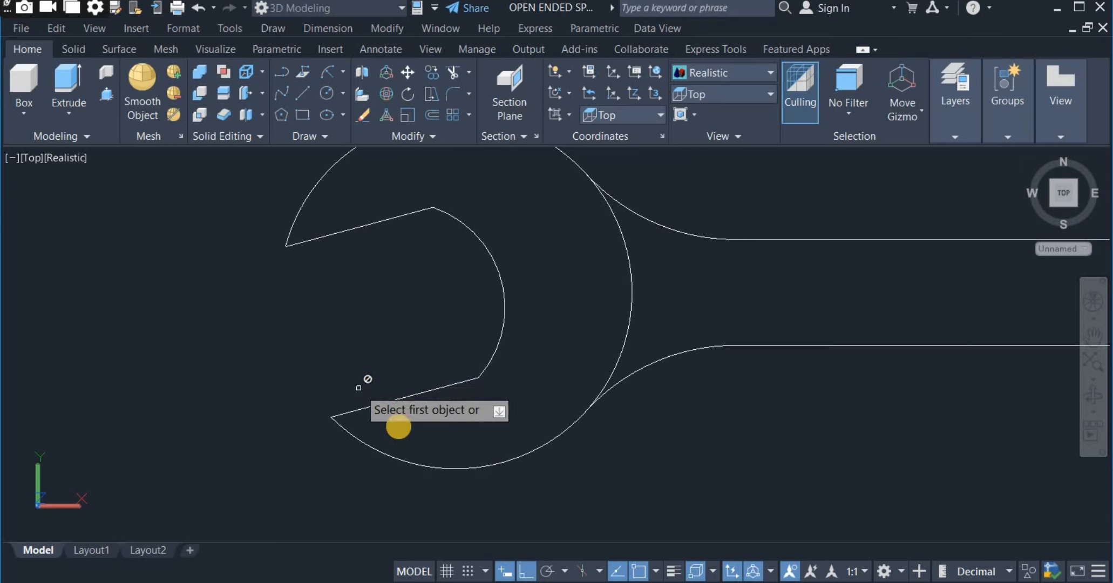
left_click(289, 238)
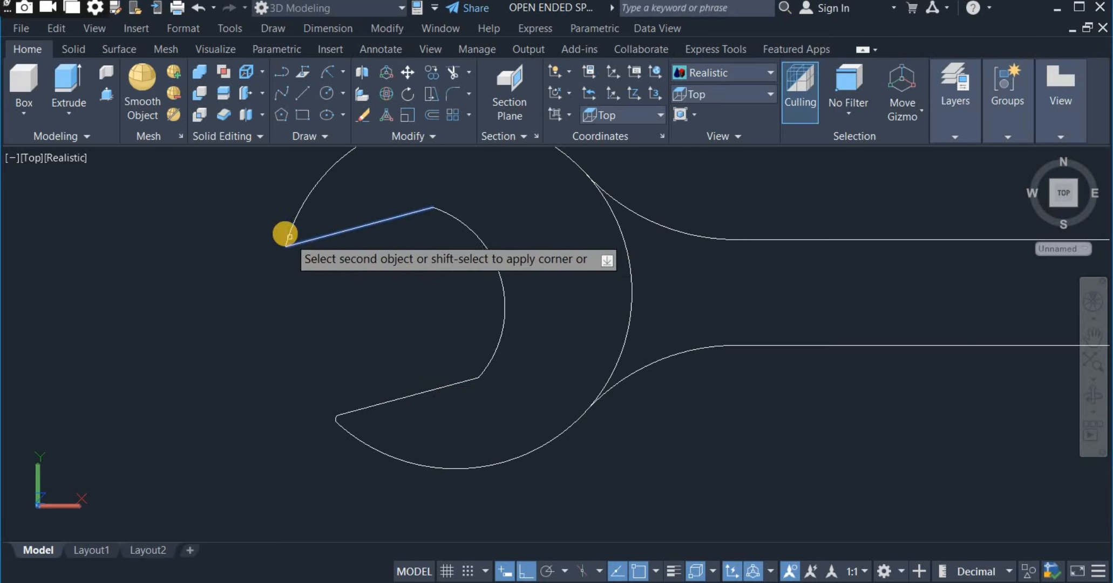
left_click(285, 239)
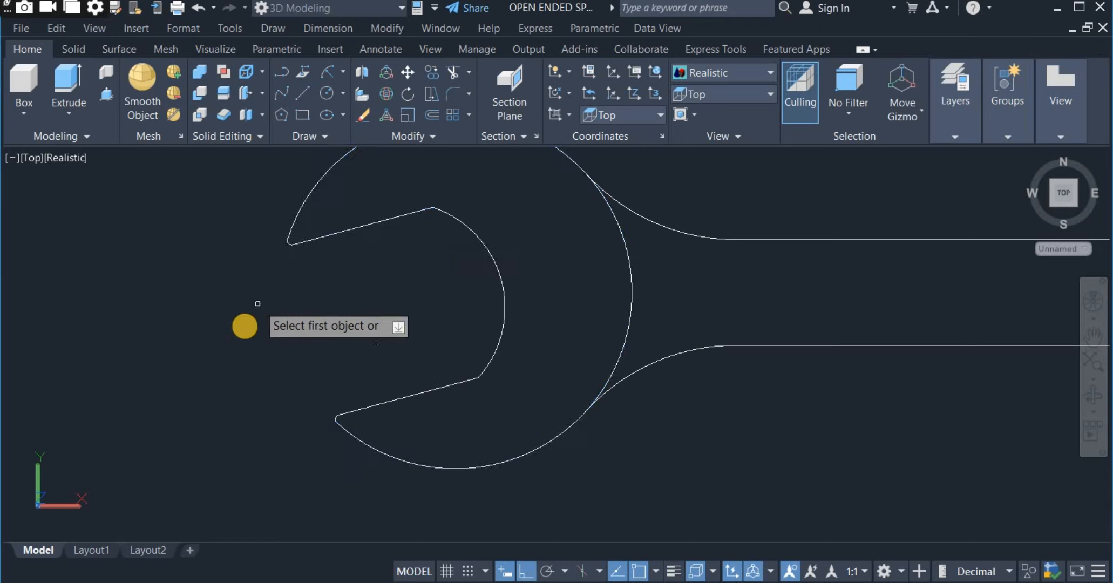
Fillet both jaw tips of the R18 head between the jaw lines and the outer arc, and finish the Fillet command.
scroll(245, 325, "down", 5)
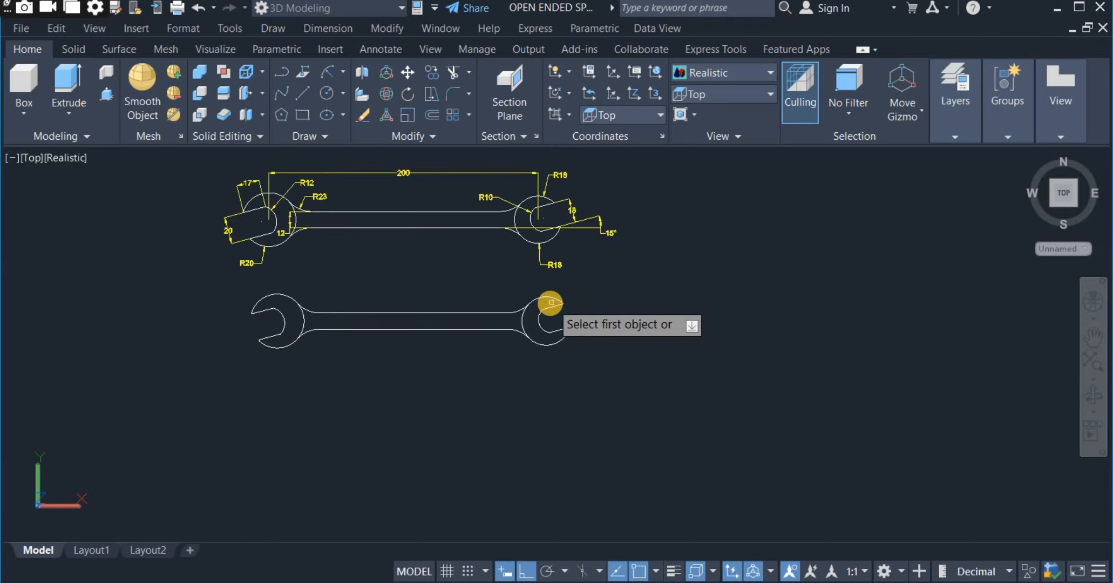
scroll(549, 302, "up", 5)
left_click(582, 310)
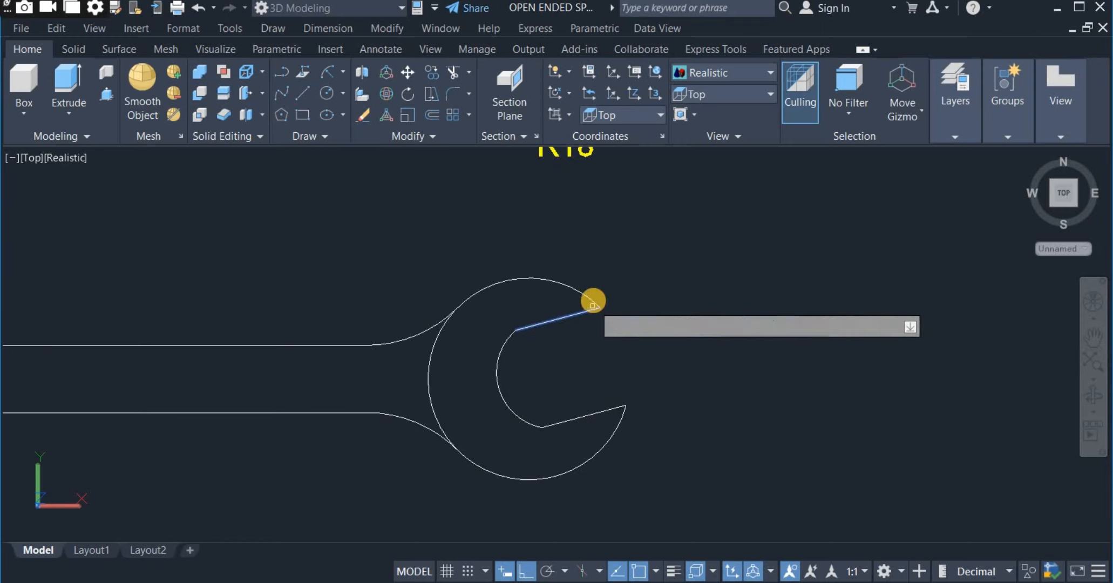
left_click(590, 307)
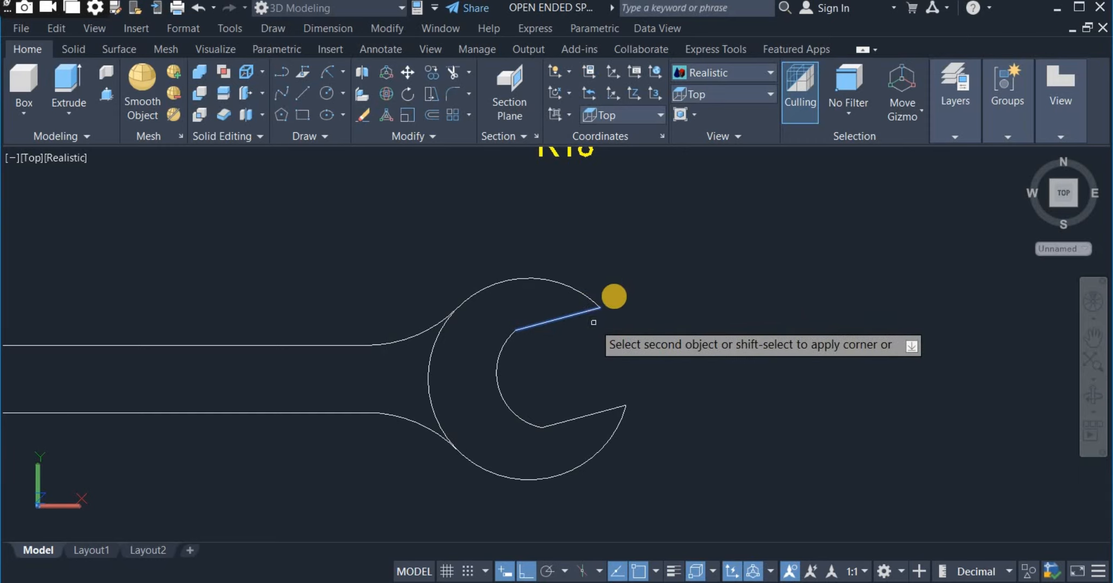
left_click(595, 302)
left_click(600, 412)
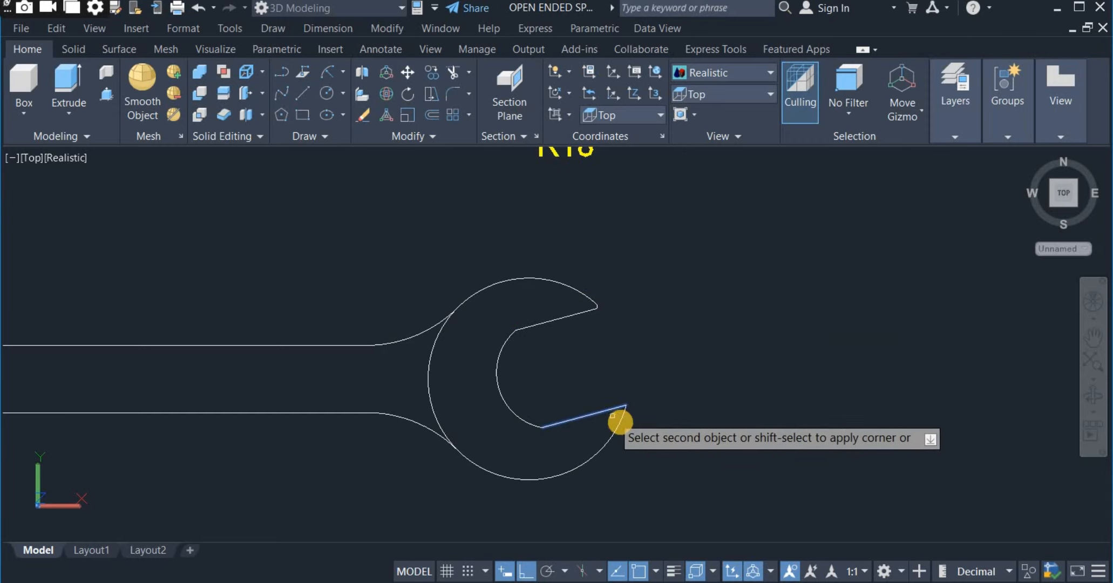
left_click(620, 422)
right_click(691, 350)
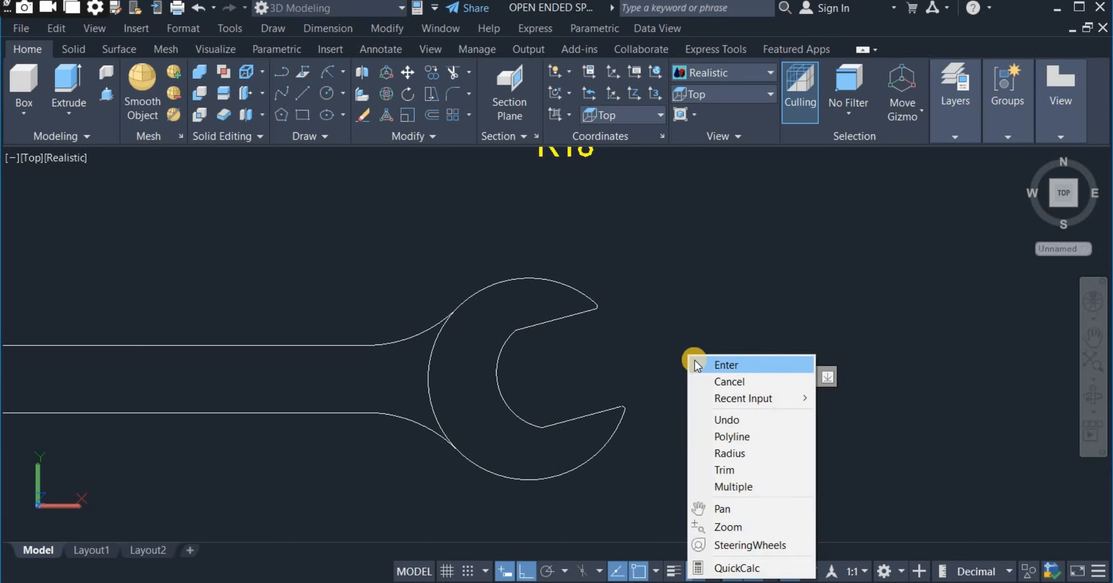
left_click(697, 363)
Erase the original reference spanner together with all its dimensions, keeping the redrawn profile.
scroll(705, 343, "down", 4)
middle_click_drag(710, 343, 799, 385)
middle_click_drag(533, 363, 554, 392)
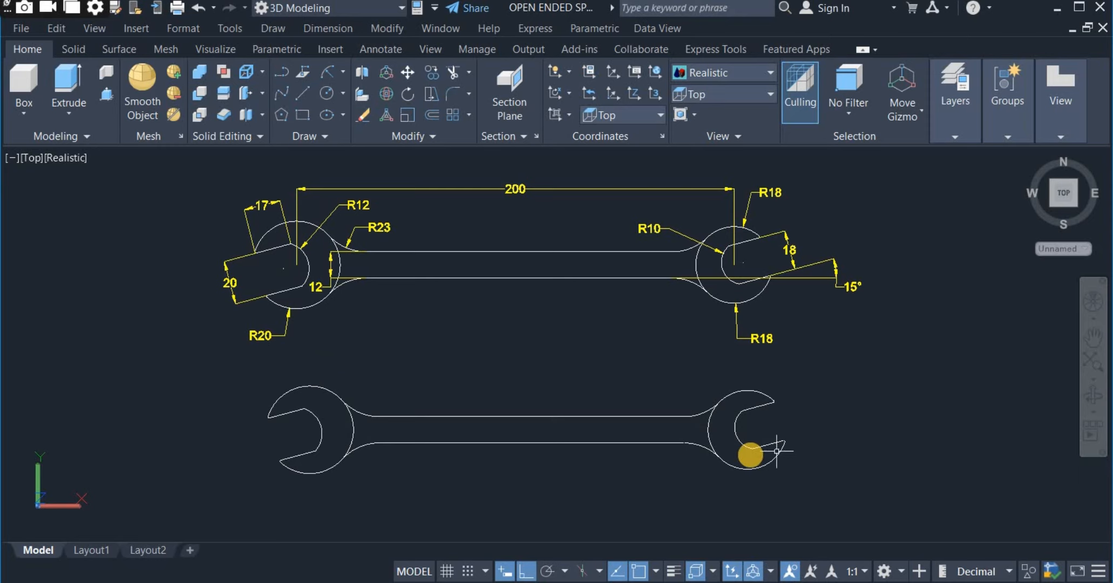
left_click(162, 165)
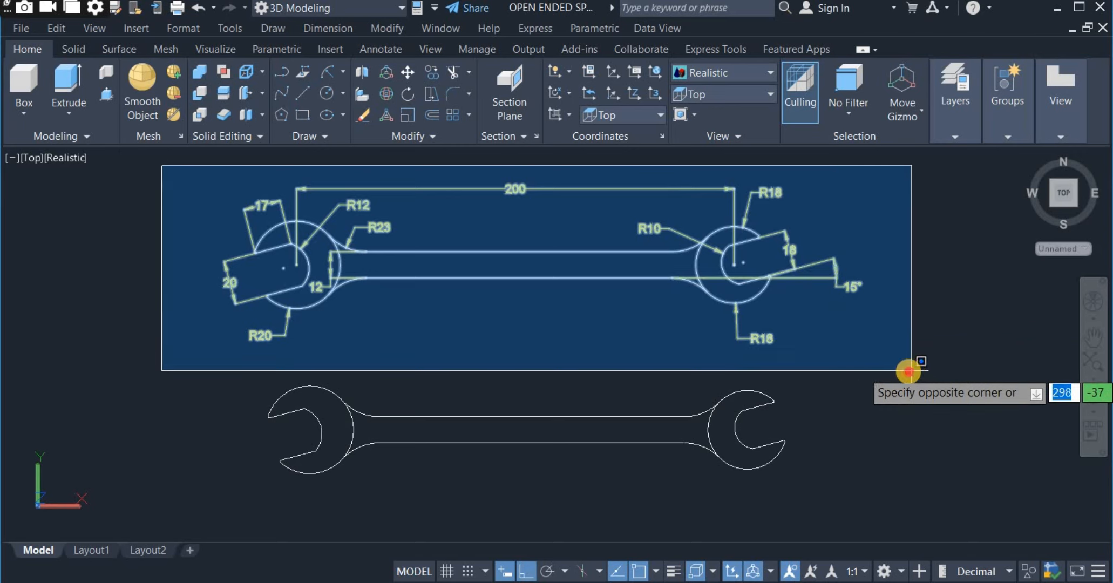
left_click(862, 372)
right_click(862, 372)
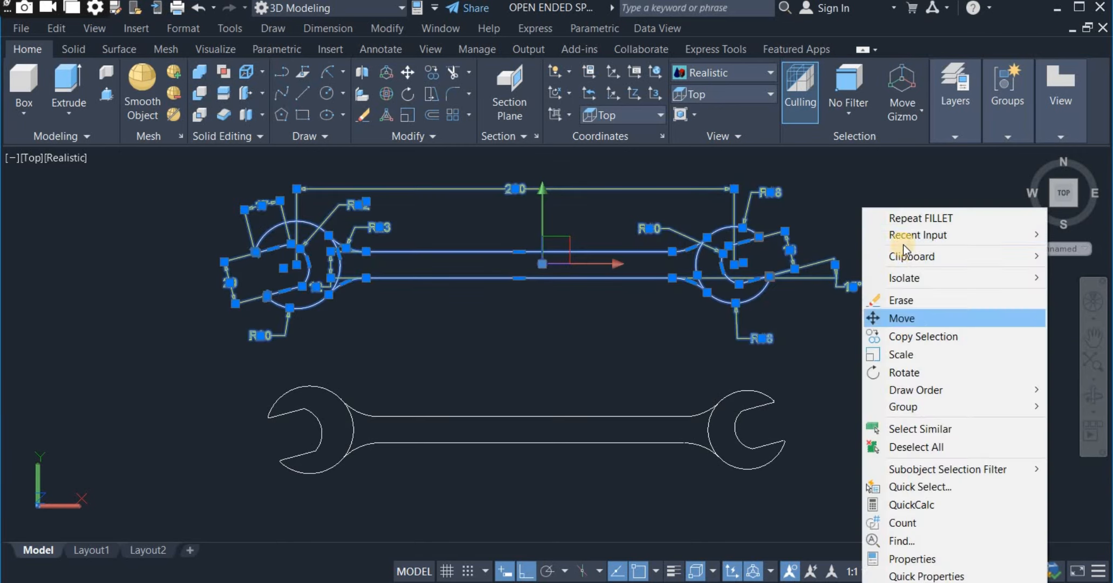
left_click(893, 300)
Join the lines and arcs of the whole redrawn spanner profile.
middle_click_drag(575, 457, 576, 388)
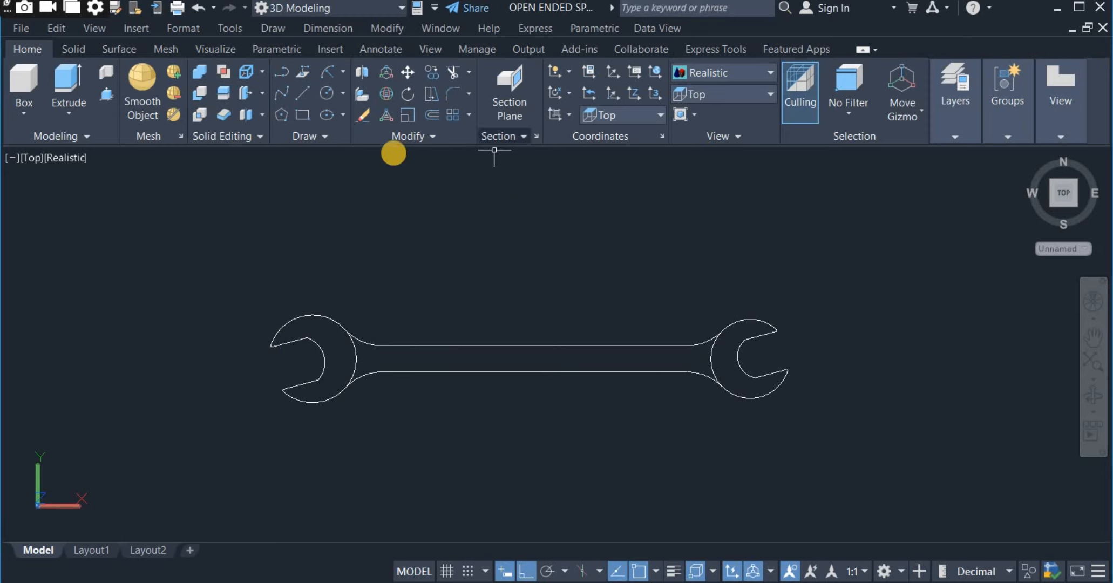
left_click(412, 140)
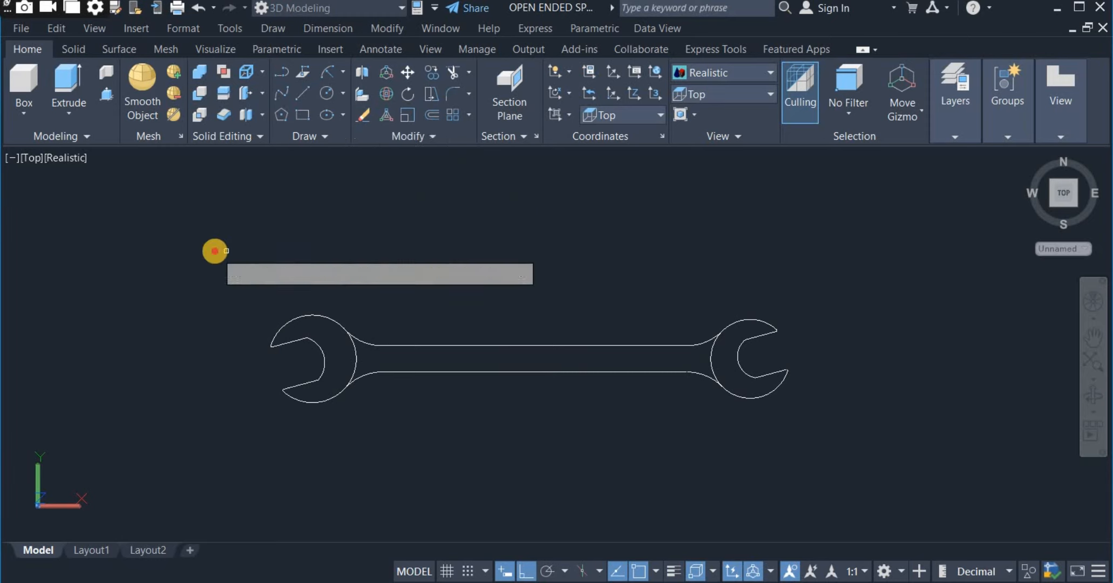
left_click(214, 250)
left_click(871, 439)
key("Return")
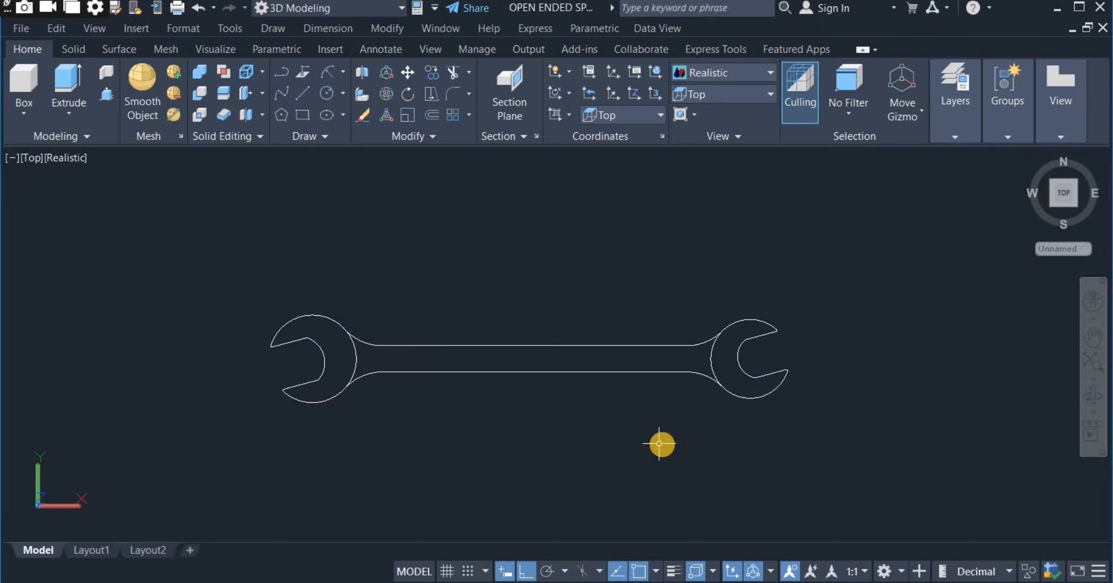
Switch the model view to SE Isometric.
left_click(631, 408)
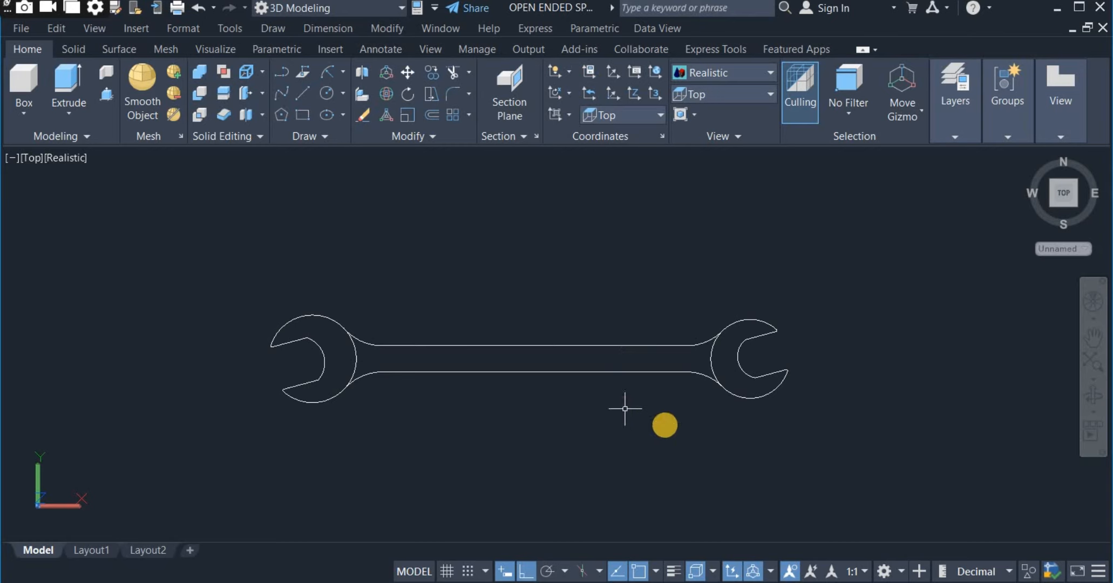
left_click(723, 95)
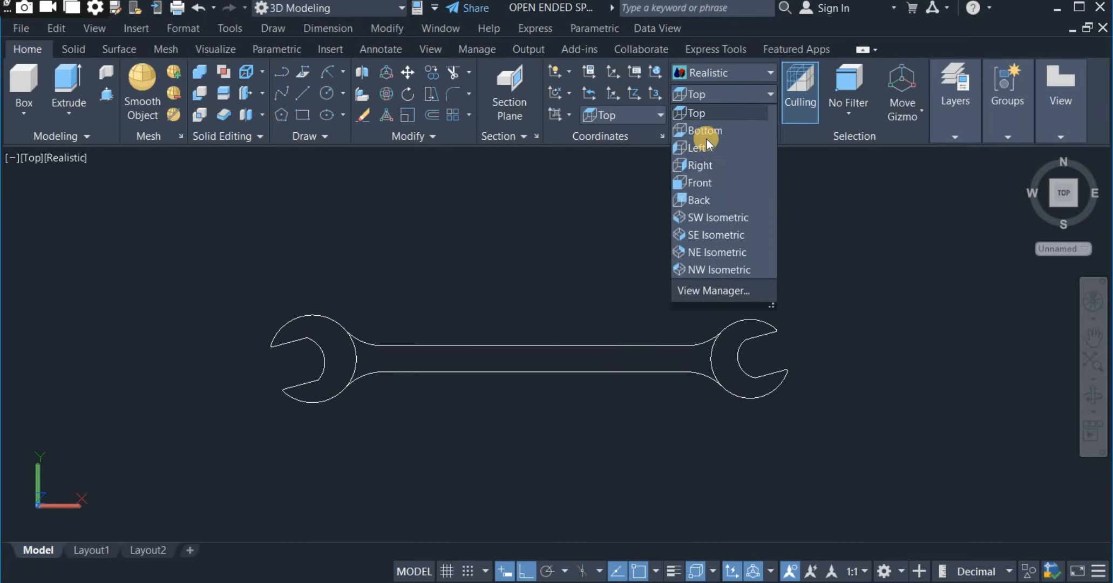
left_click(705, 234)
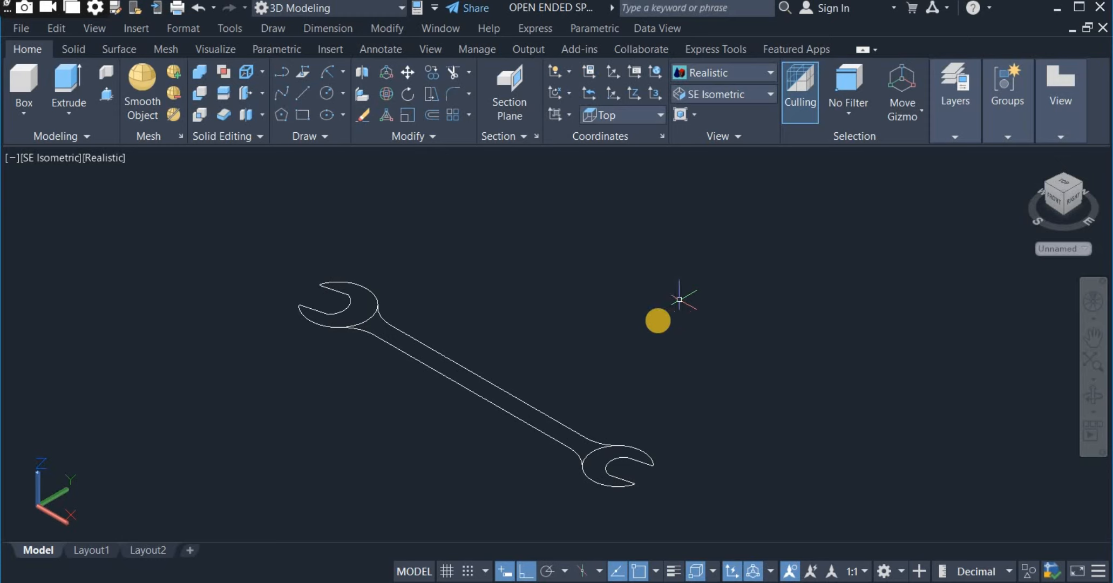
Press-pull the closed areas of both spanner heads upward into solids, leaving the handle flat.
middle_click_drag(654, 324, 719, 300)
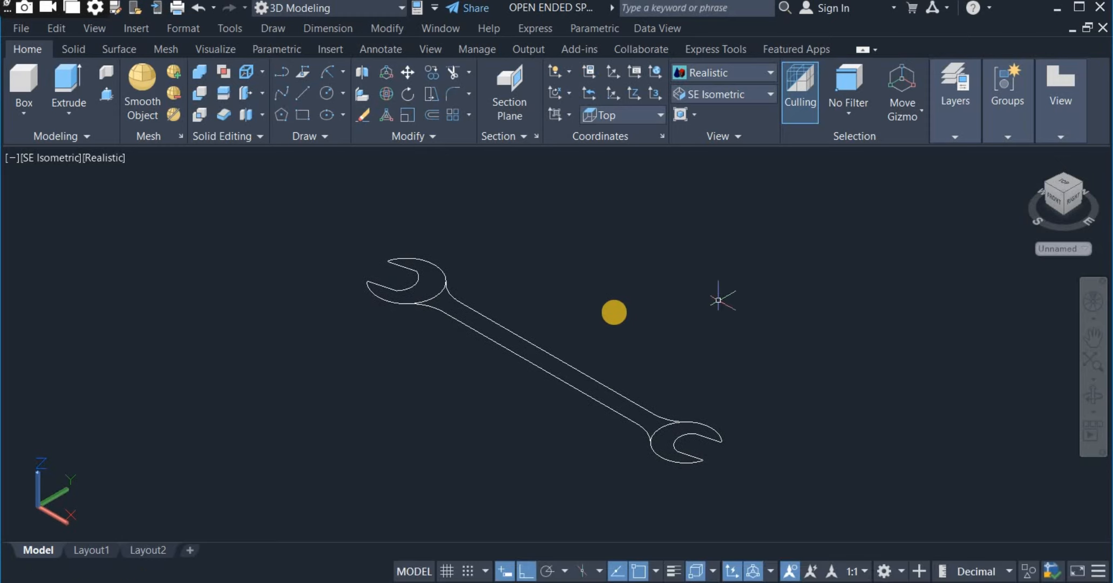
scroll(613, 312, "up", 2)
middle_click_drag(611, 313, 641, 279)
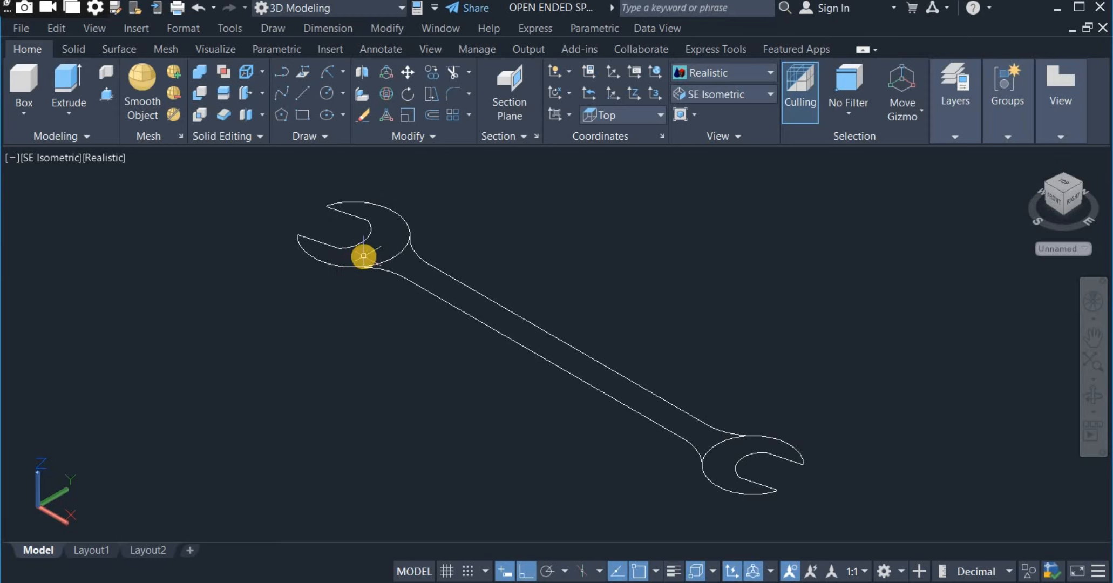
left_click(108, 95)
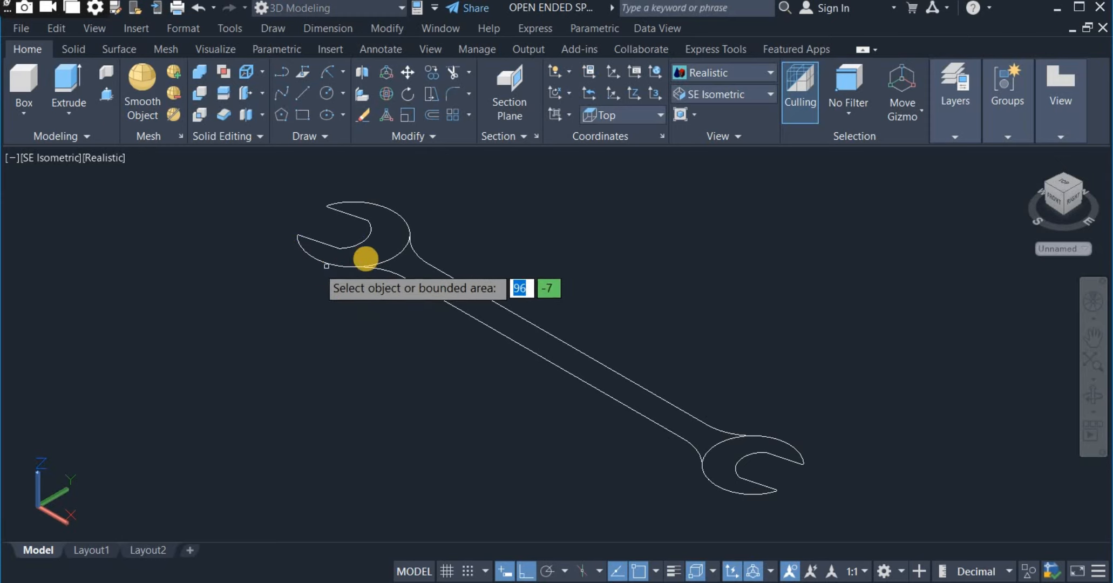
left_click(369, 250)
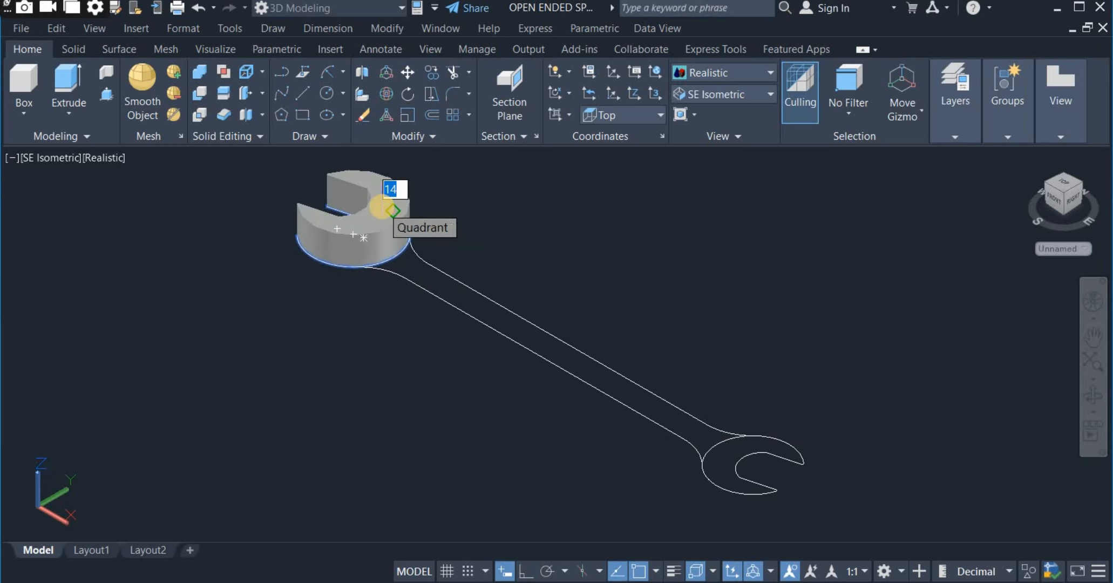
left_click(383, 211)
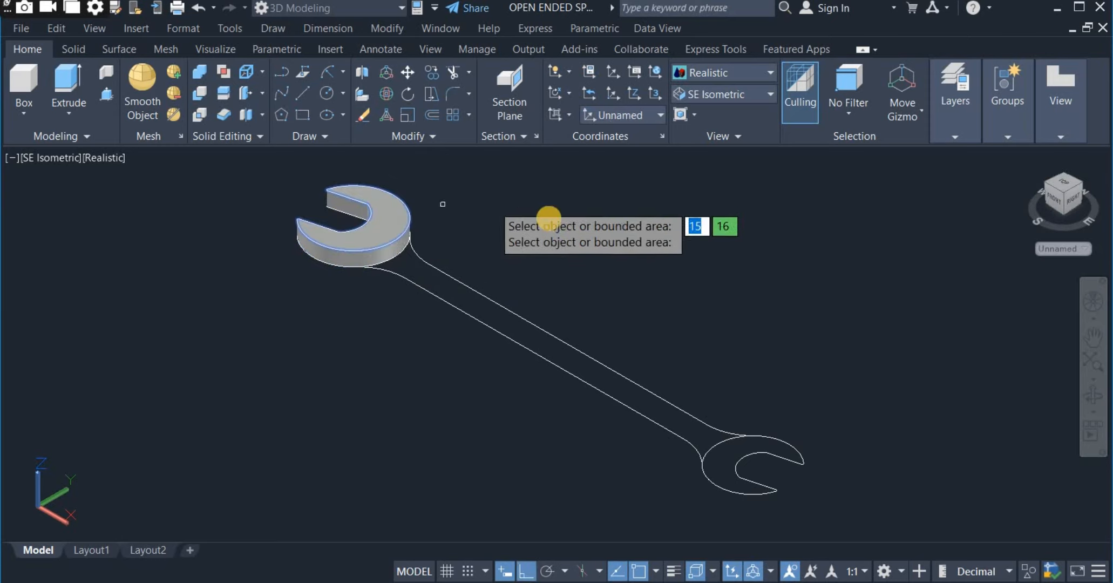
left_click(774, 440)
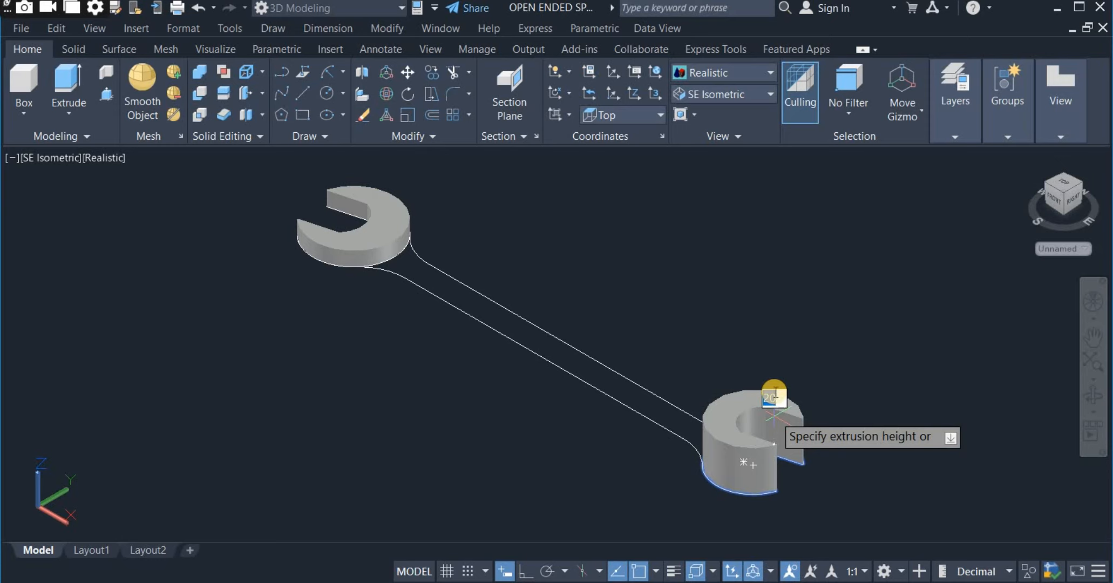
key("Return")
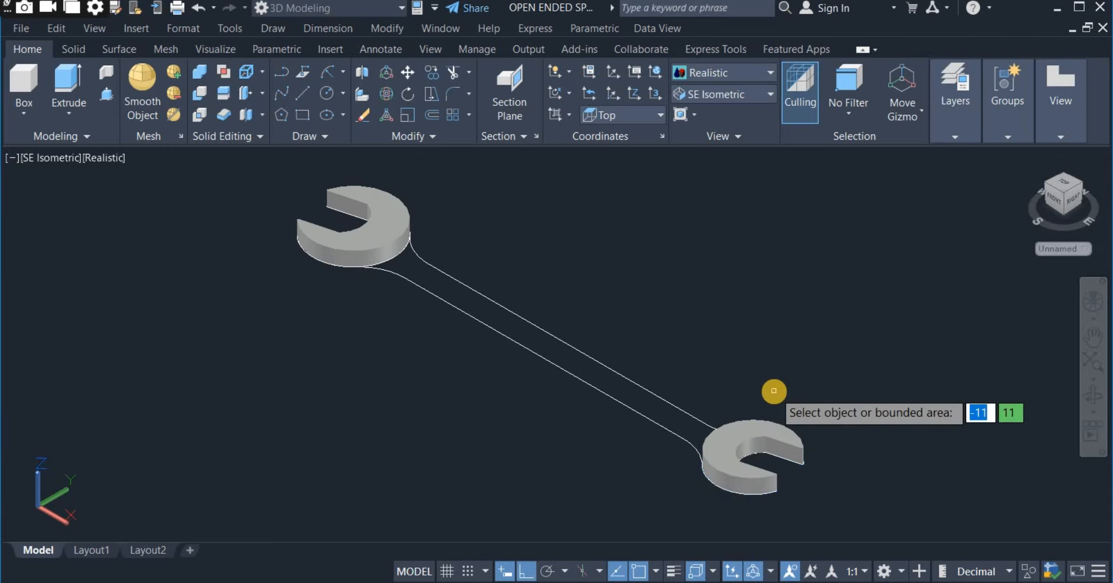
key("Escape")
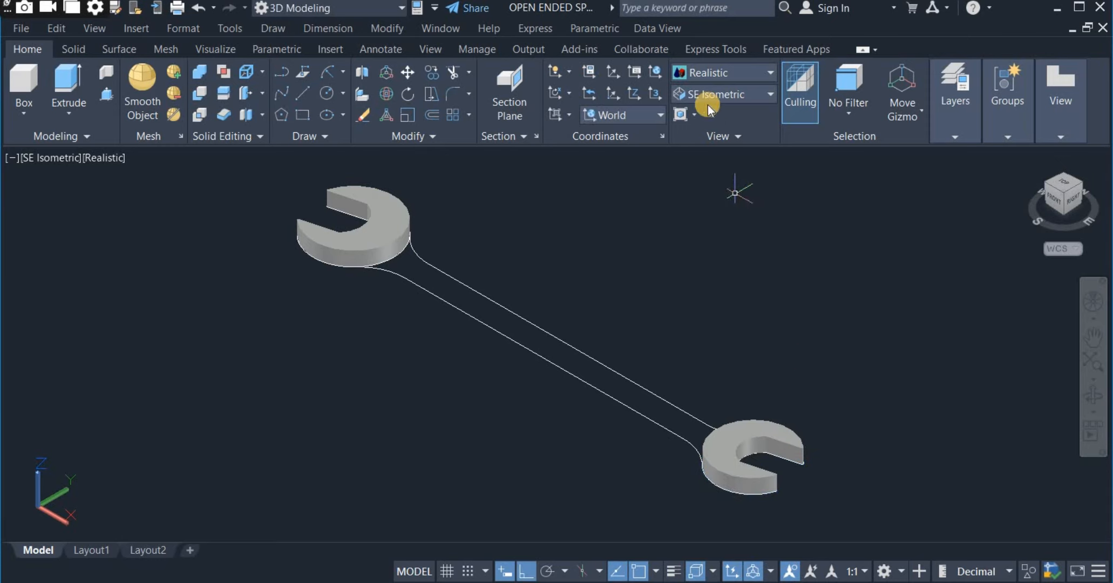
Set the visual style to Shades of Gray and press-pull the handle area upward by 4.
left_click(712, 76)
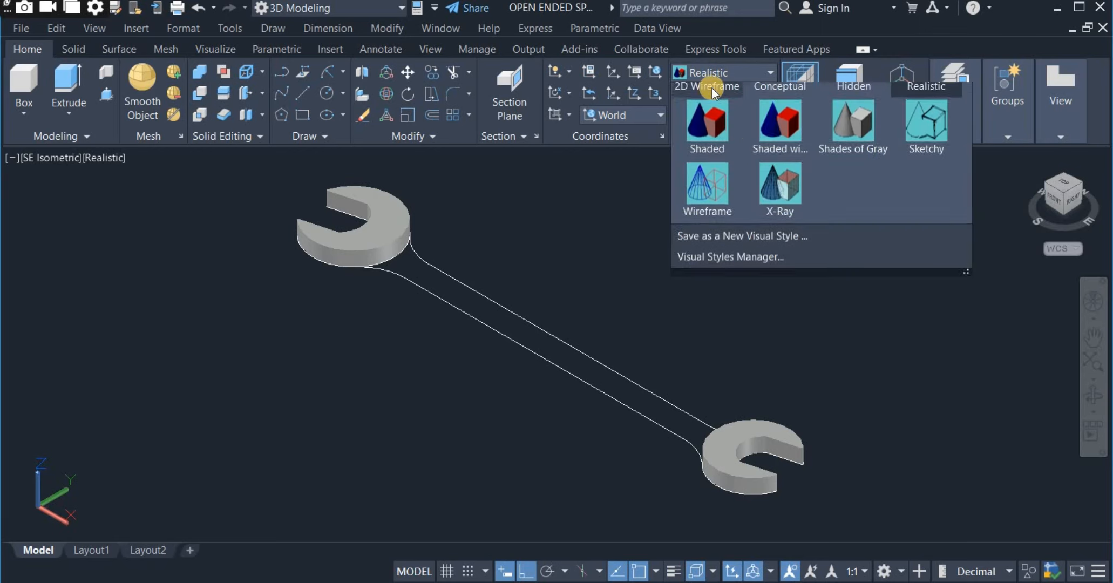
left_click(842, 172)
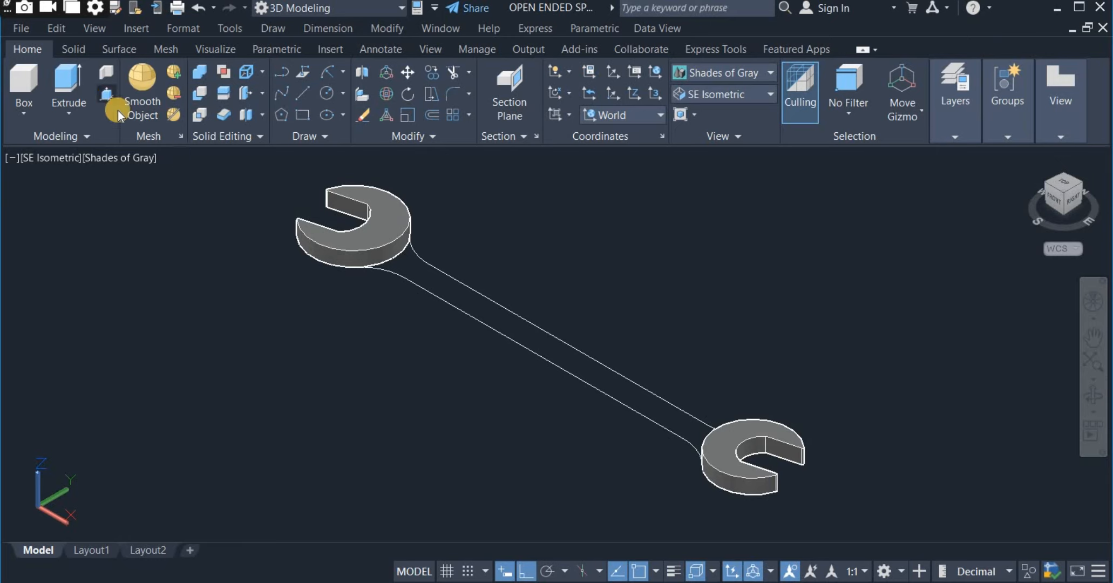
left_click(107, 95)
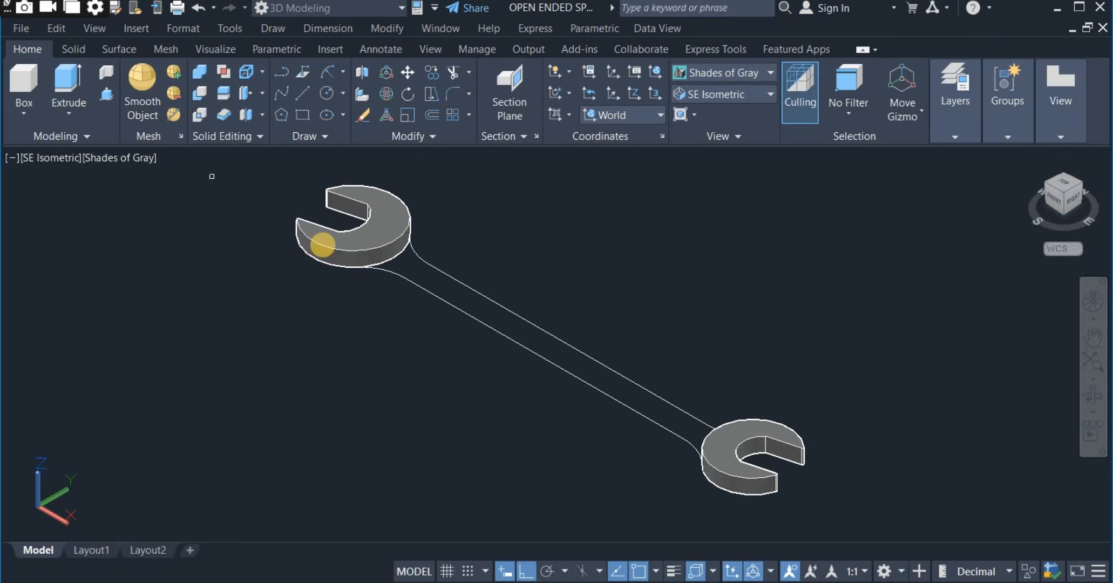
left_click(503, 322)
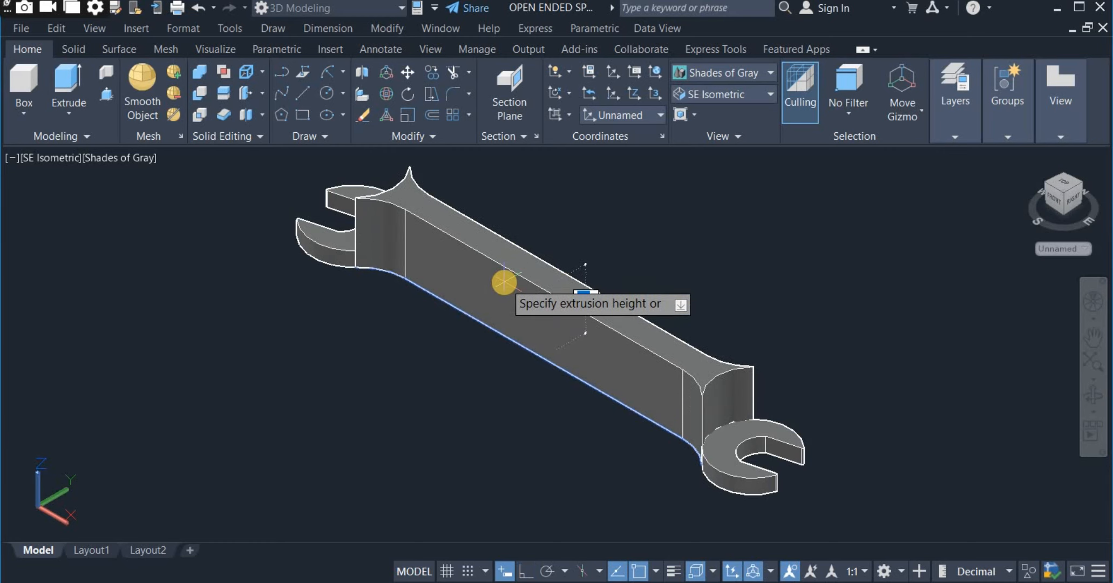
type("4")
key("Return")
key("Return")
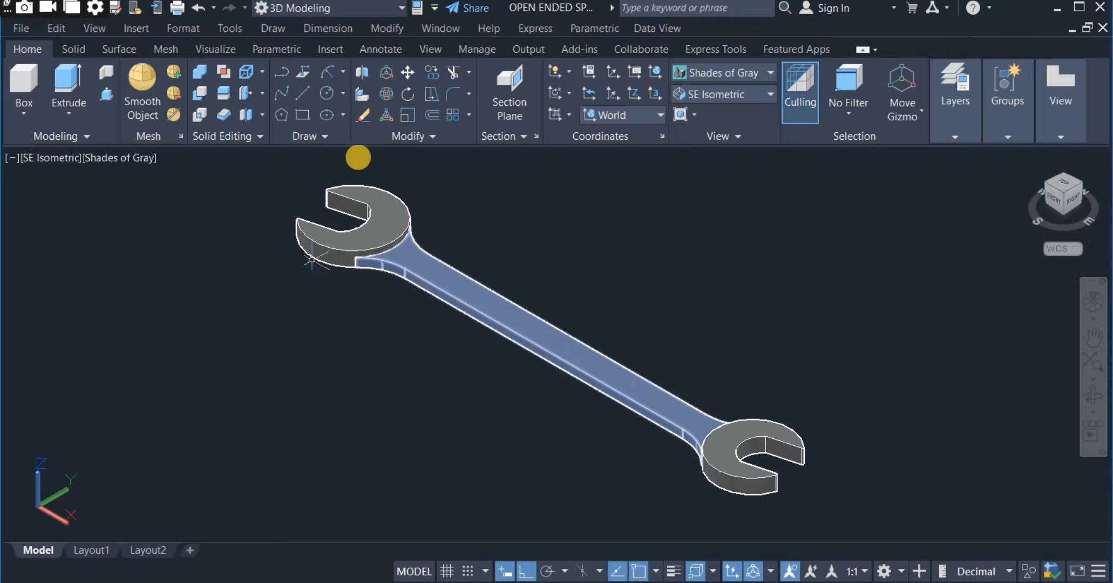
Move the handle solid 1.5 upward along the Z axis relative to the two heads.
left_click(406, 74)
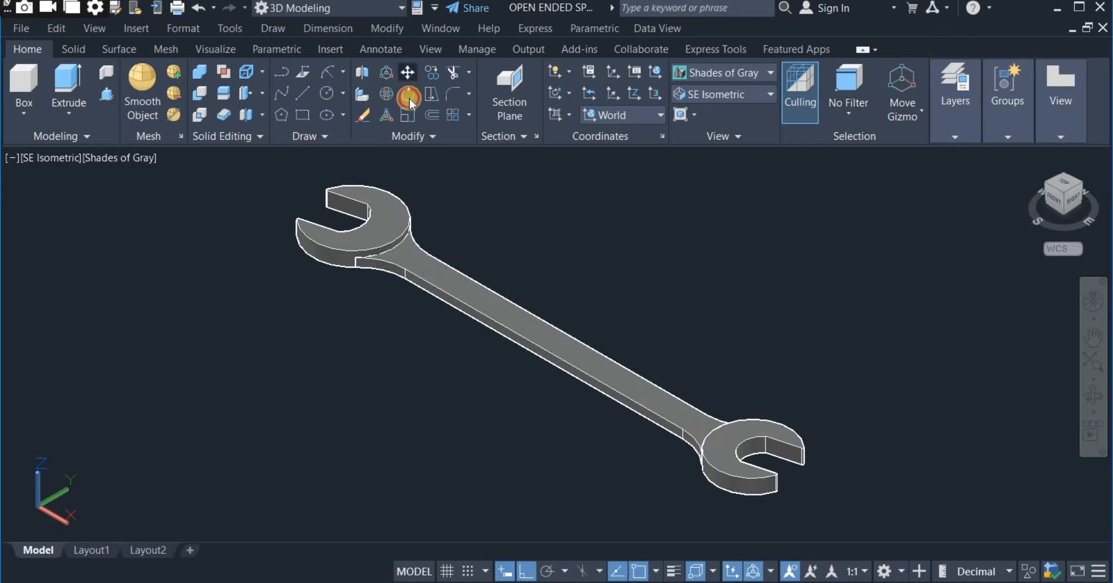
left_click(560, 338)
key("Return")
left_click(641, 299)
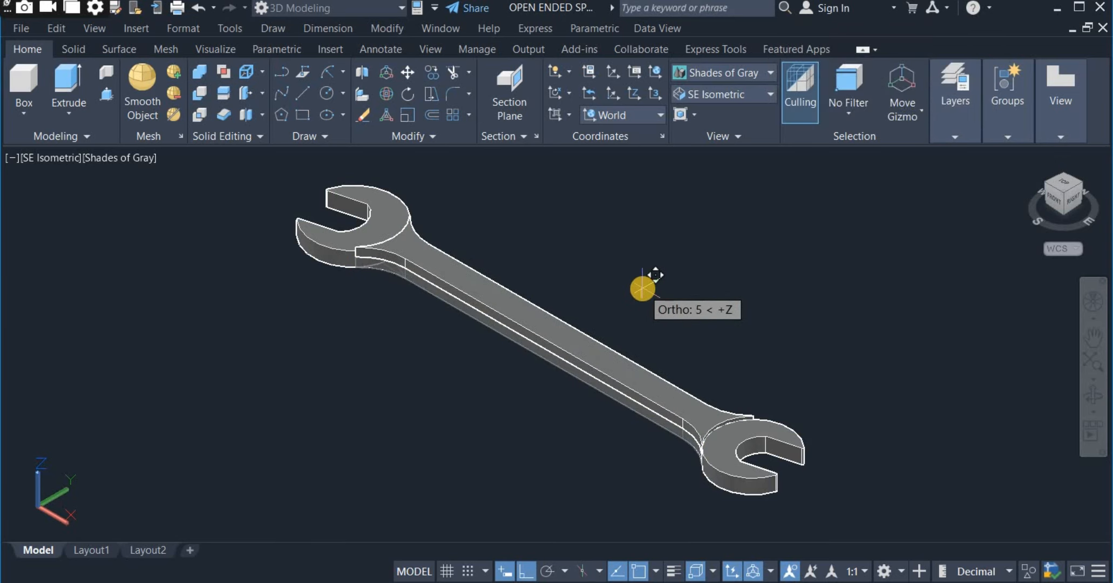
type("1.")
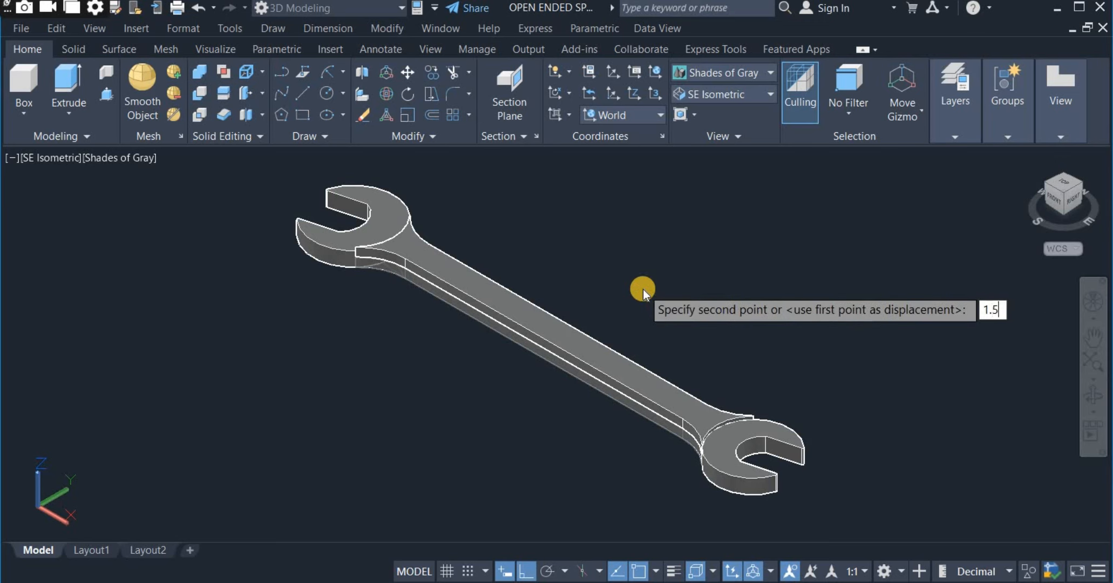
type("5")
key("Return")
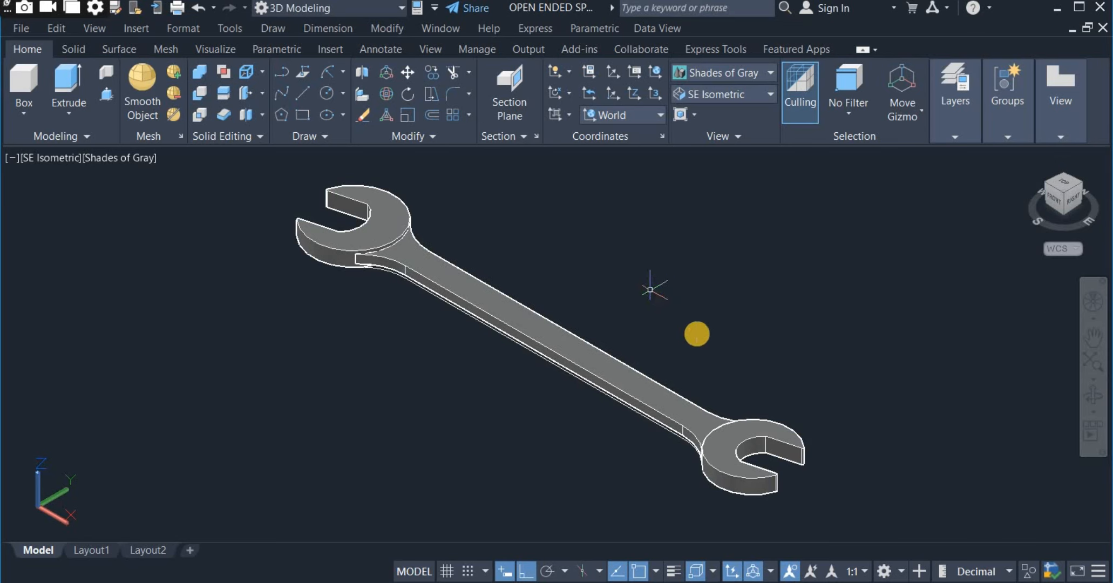
Start FILLETEDGE on the spanner solids, set its radius and choose the Chain option.
left_click(1094, 402)
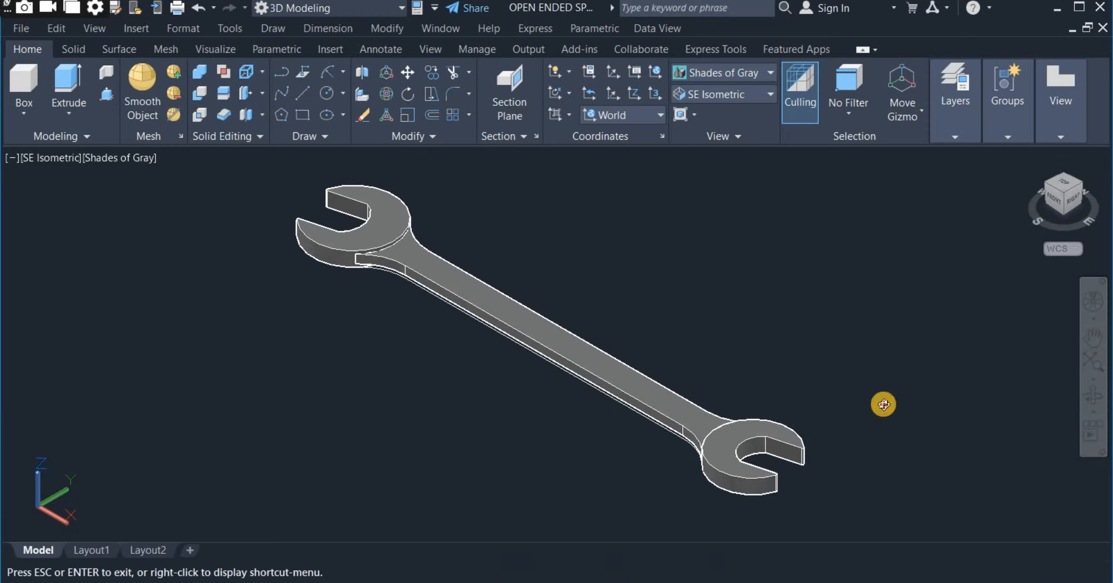
left_click_drag(882, 402, 782, 351)
right_click(716, 308)
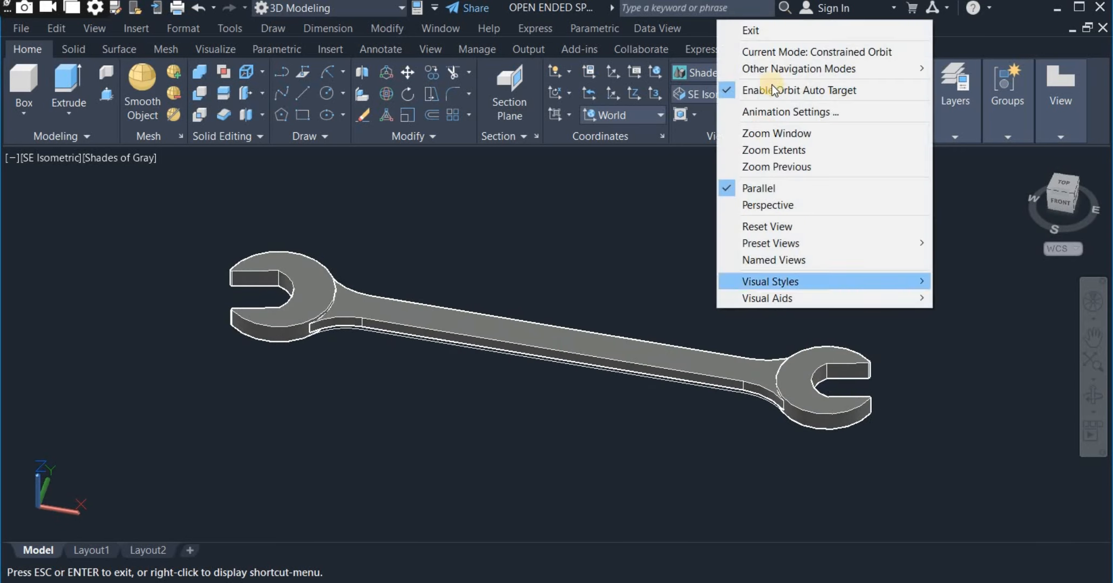
left_click(779, 33)
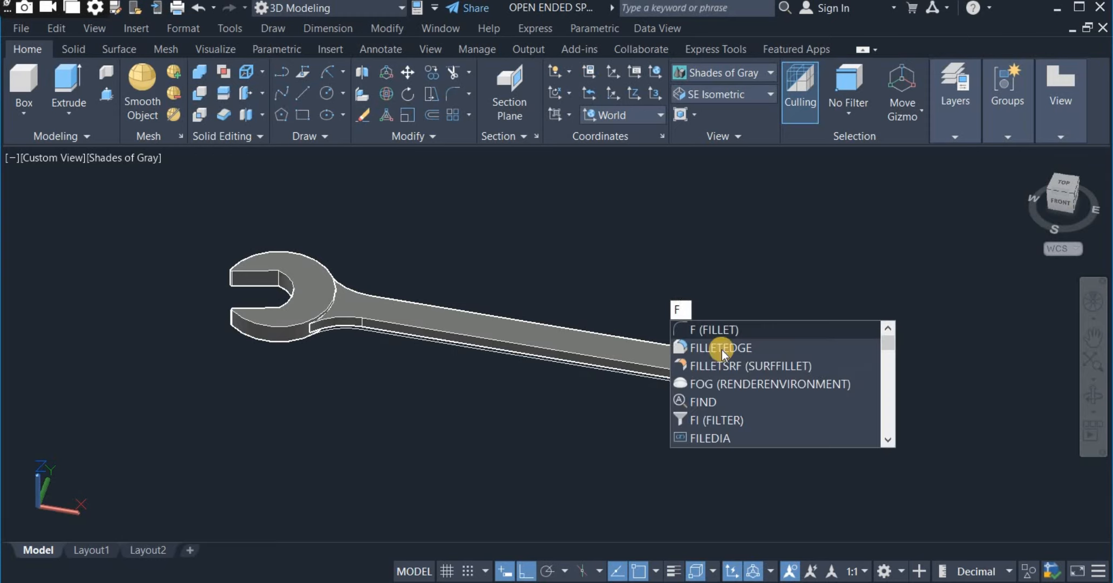
left_click(723, 350)
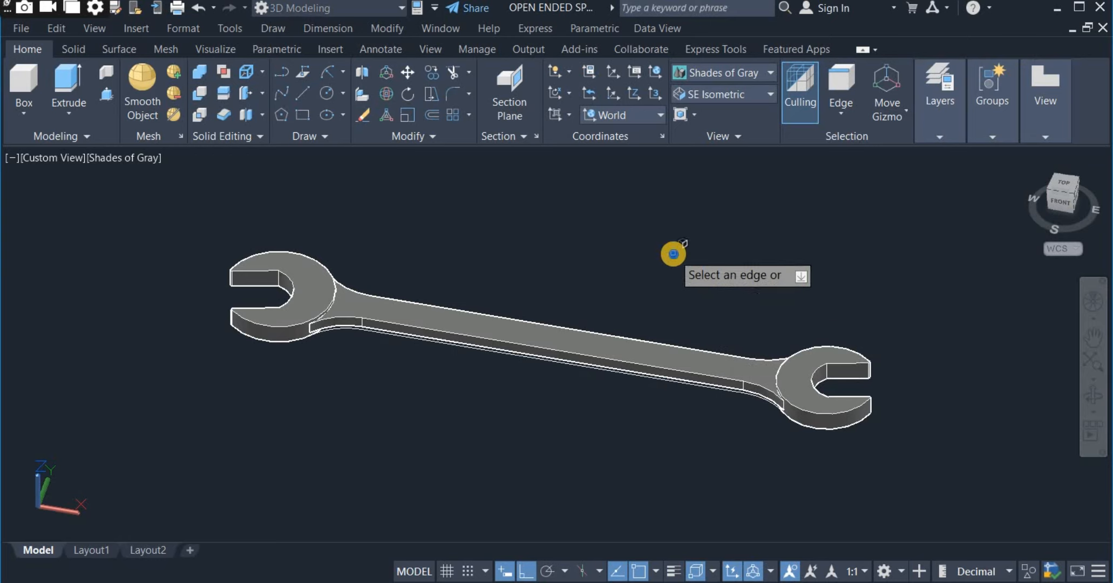
right_click(674, 253)
left_click(695, 352)
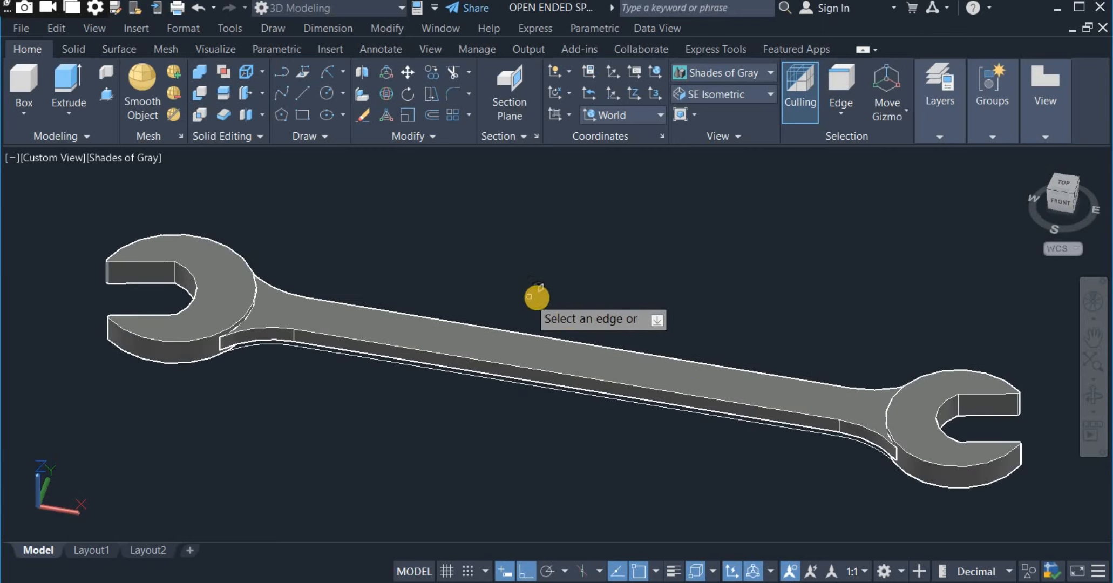
scroll(604, 277, "down", 3)
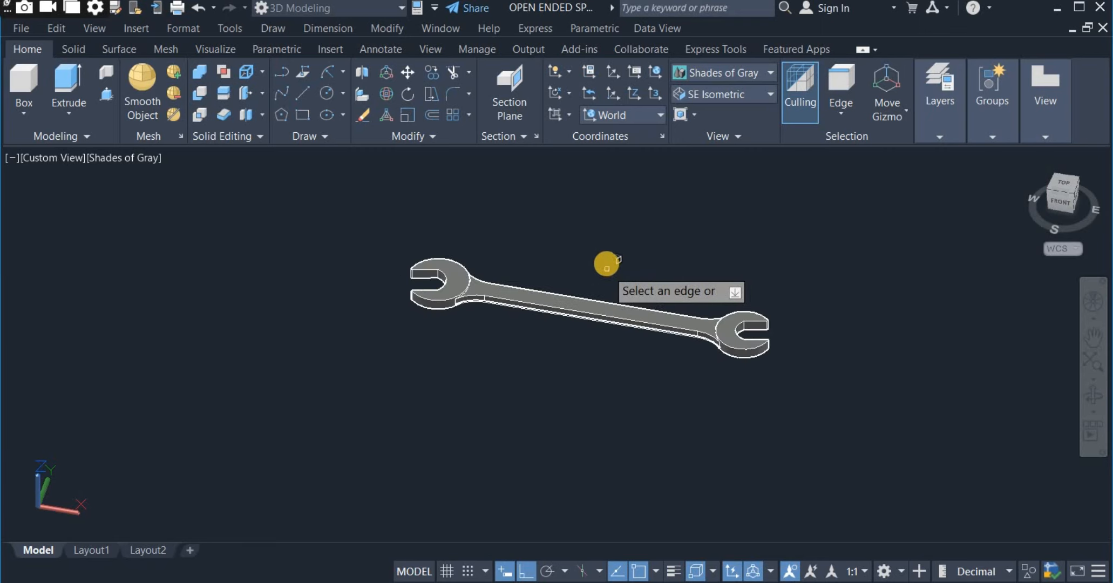
right_click(605, 257)
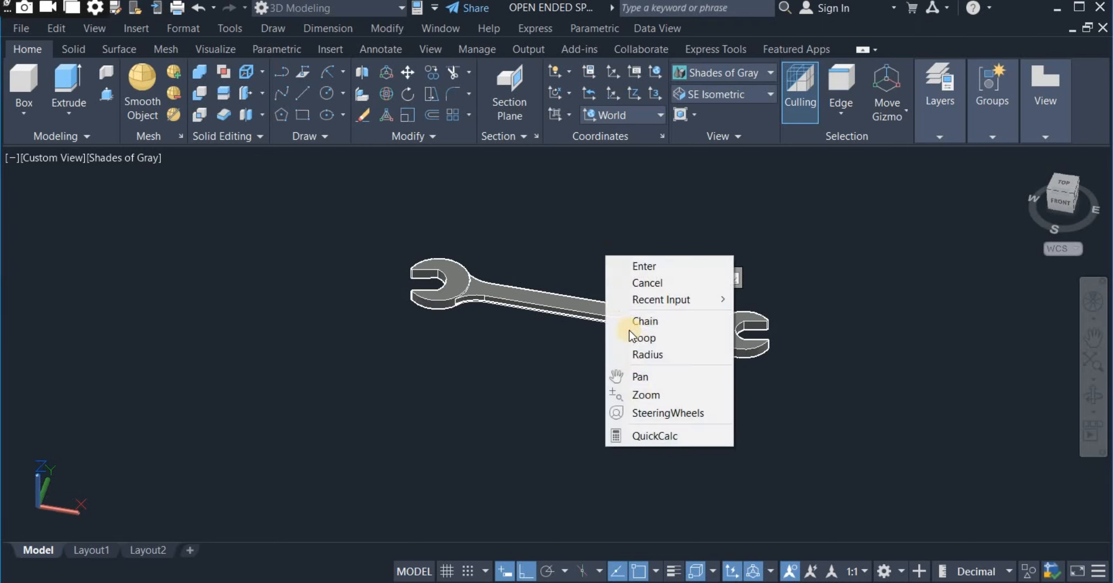
left_click(667, 320)
Fillet the upper edge chains around both spanner heads, including their jaw openings.
scroll(442, 261, "up", 3)
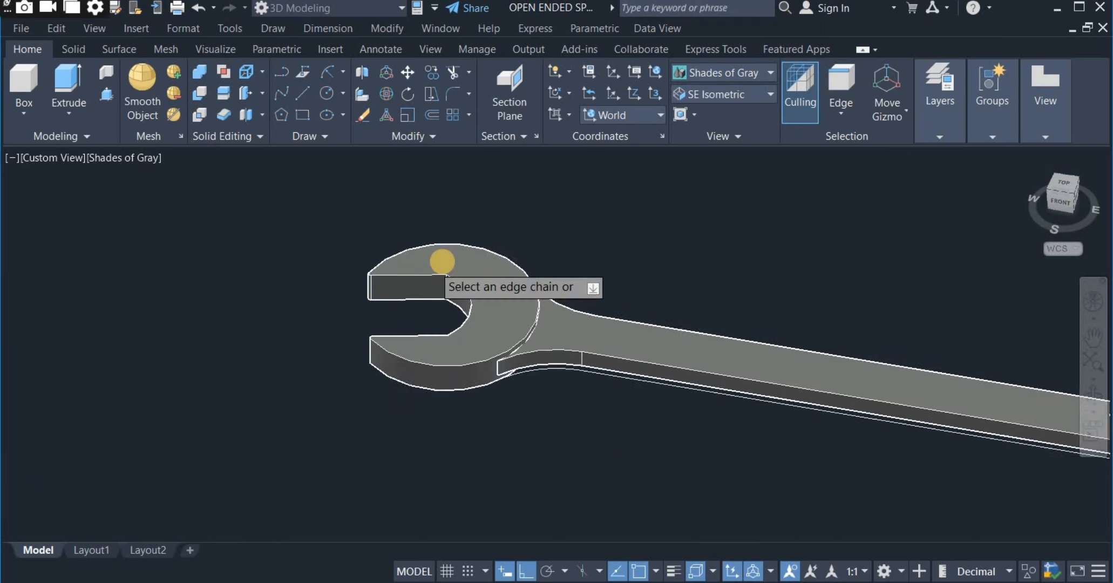
scroll(442, 261, "up", 2)
middle_click_drag(418, 287, 392, 273)
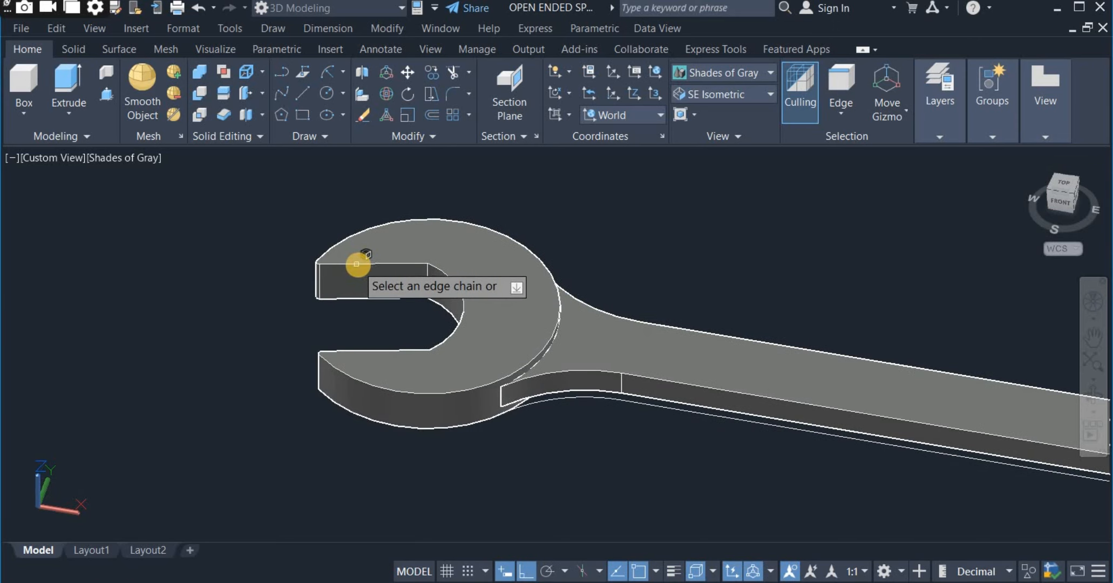
left_click(360, 265)
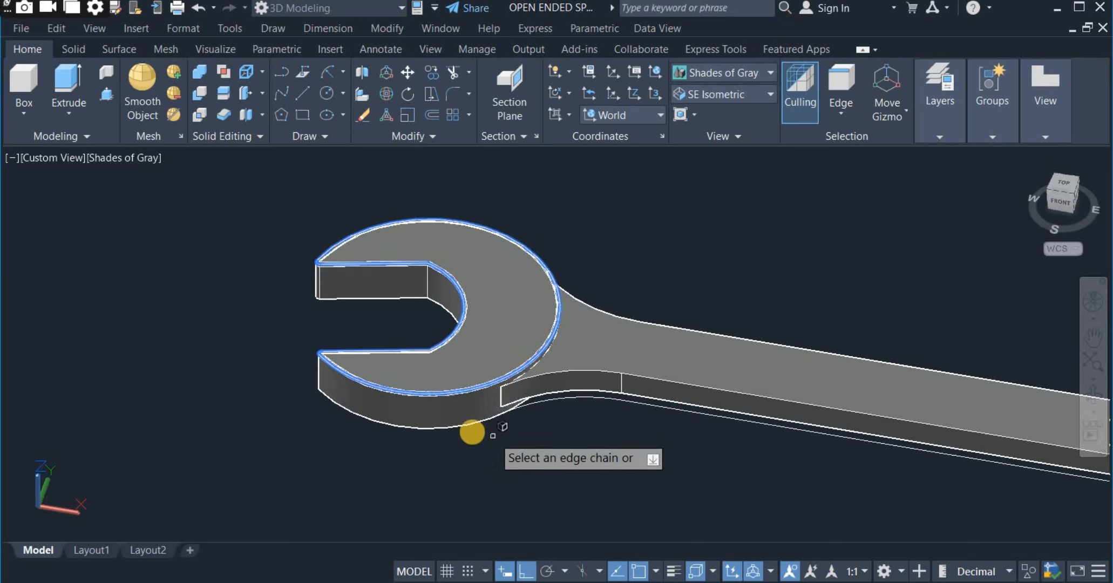
scroll(364, 299, "down", 2)
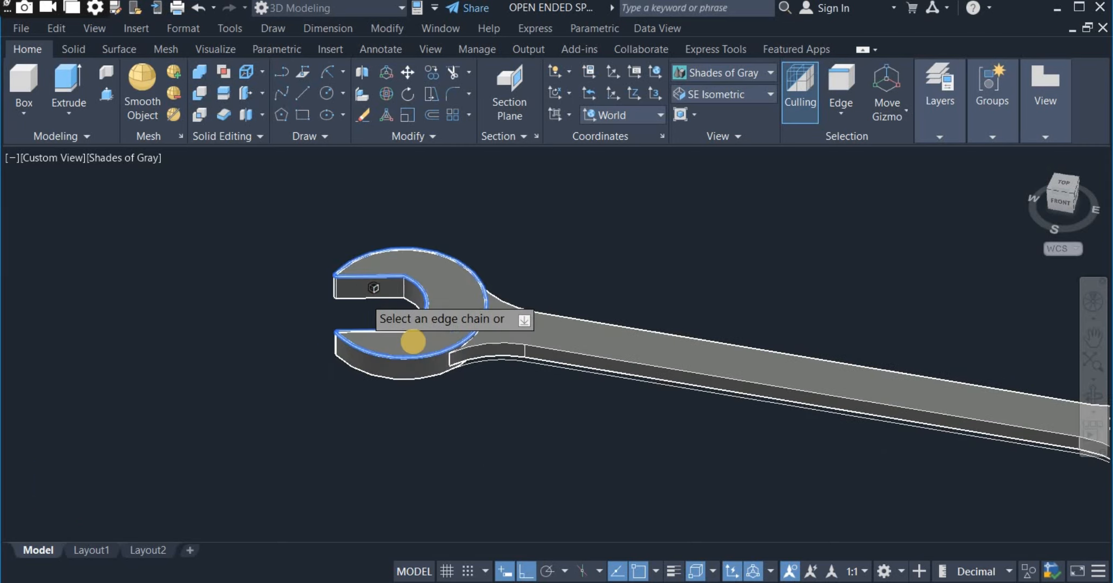
left_click(414, 341)
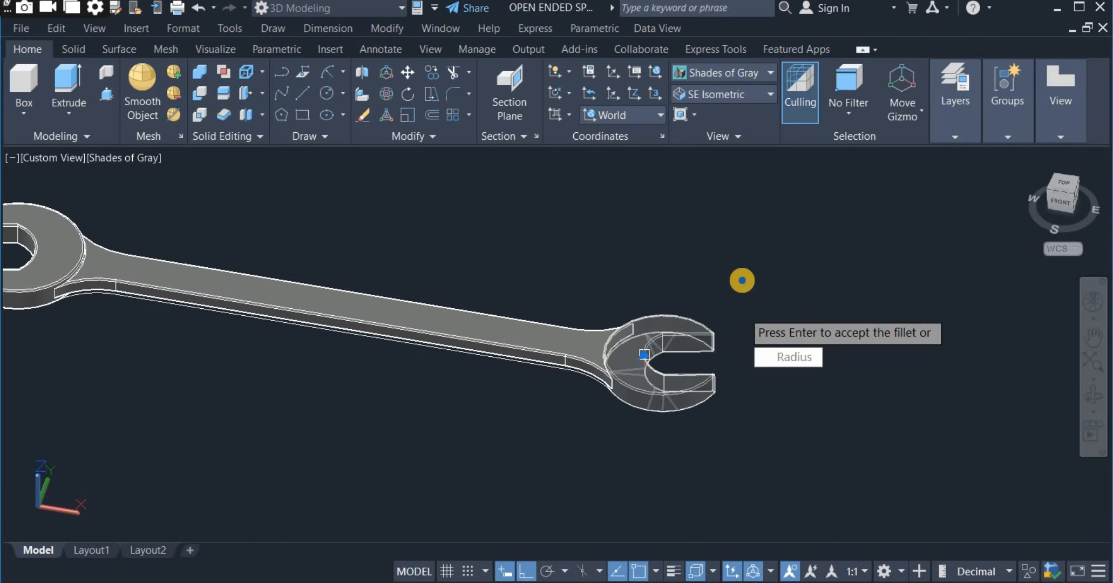
right_click(742, 280)
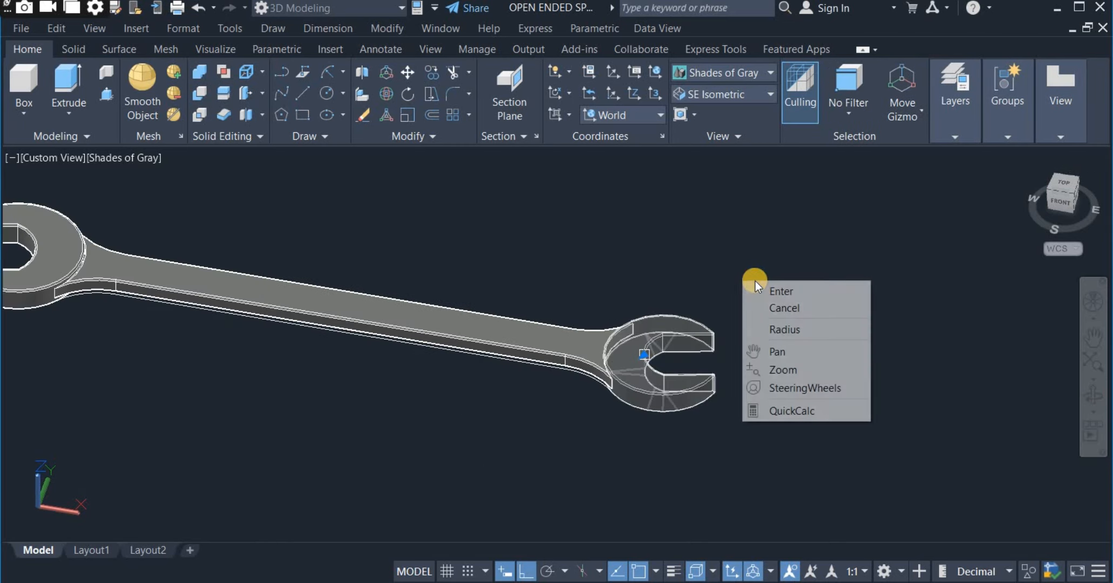
left_click(764, 292)
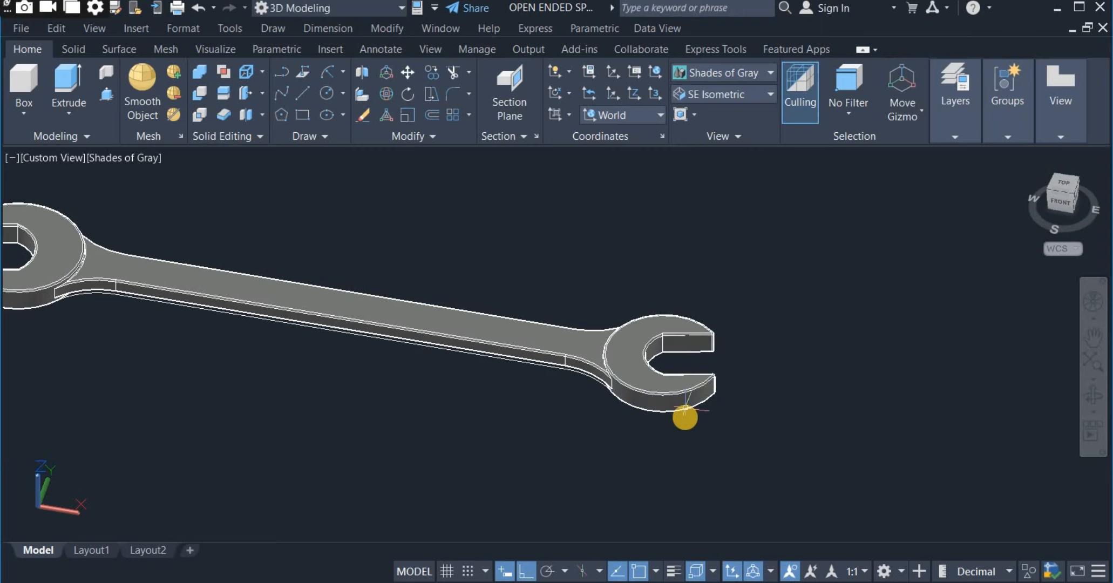
Add the underside edge chains of both spanner heads, including the jaw opening, to the edge fillet selection.
scroll(662, 418, "down", 2)
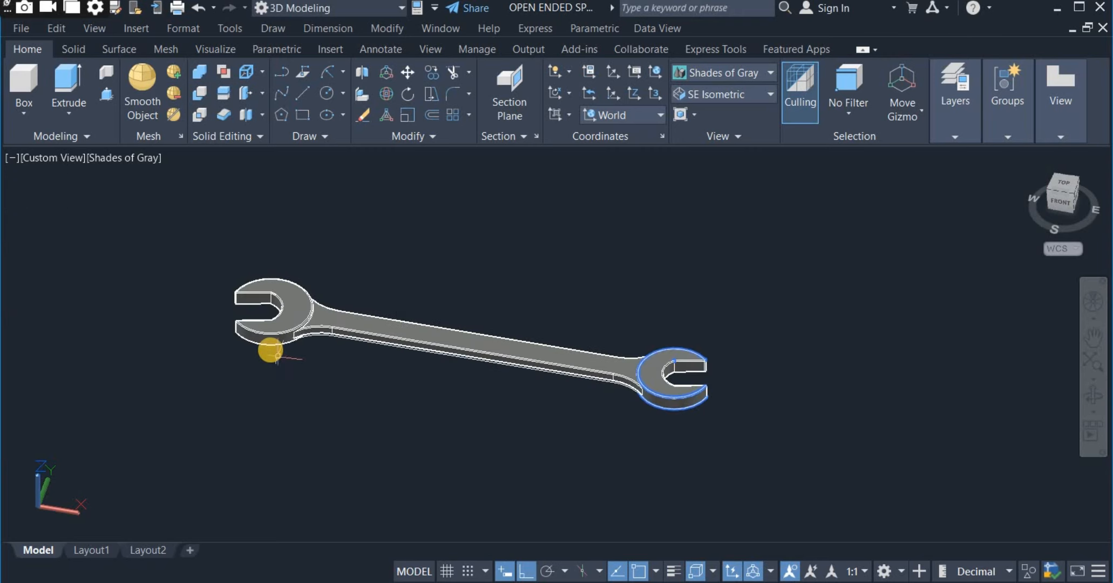
scroll(276, 354, "up", 2)
scroll(254, 348, "down", 2)
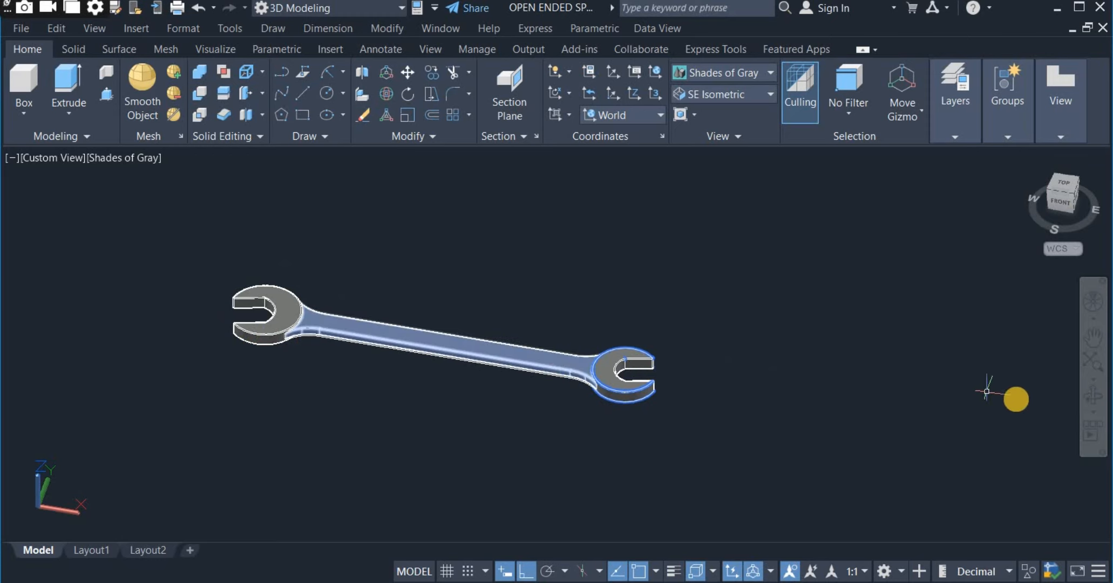
left_click(1092, 400)
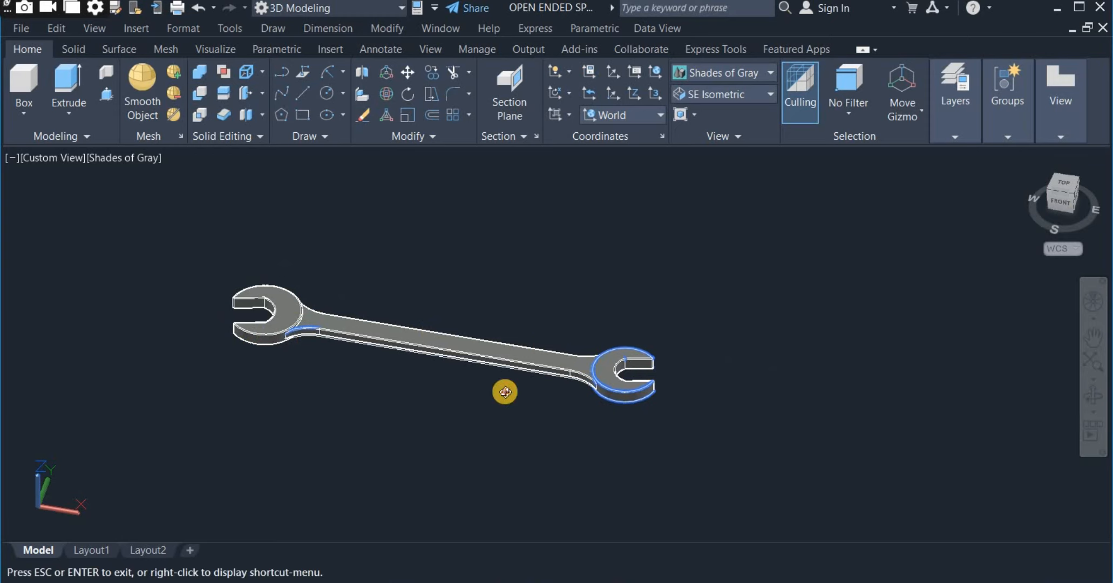
left_click_drag(504, 391, 535, 340)
scroll(330, 243, "up", 4)
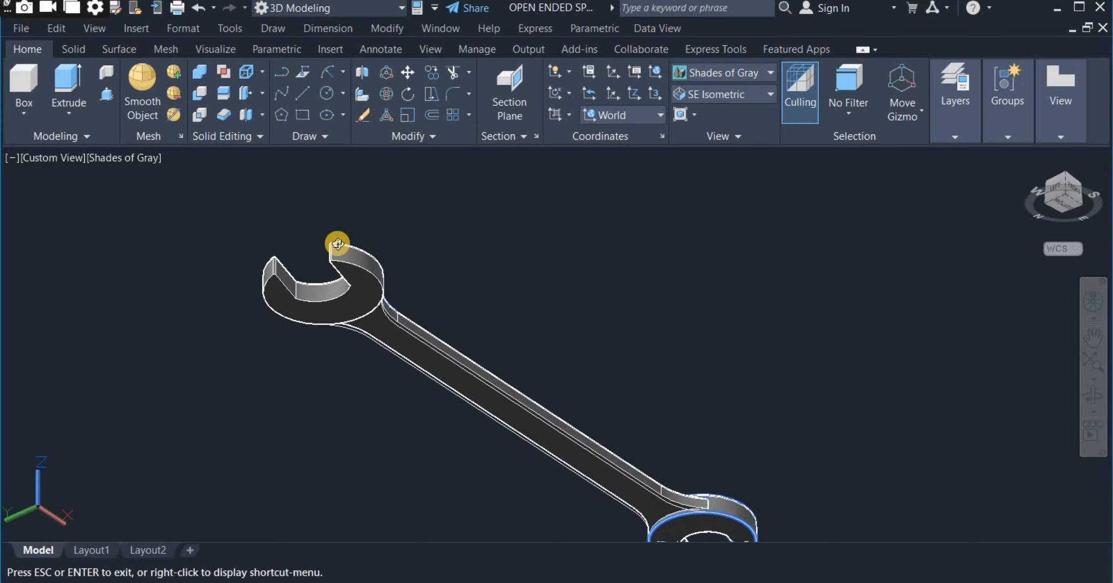
right_click(411, 229)
left_click(432, 239)
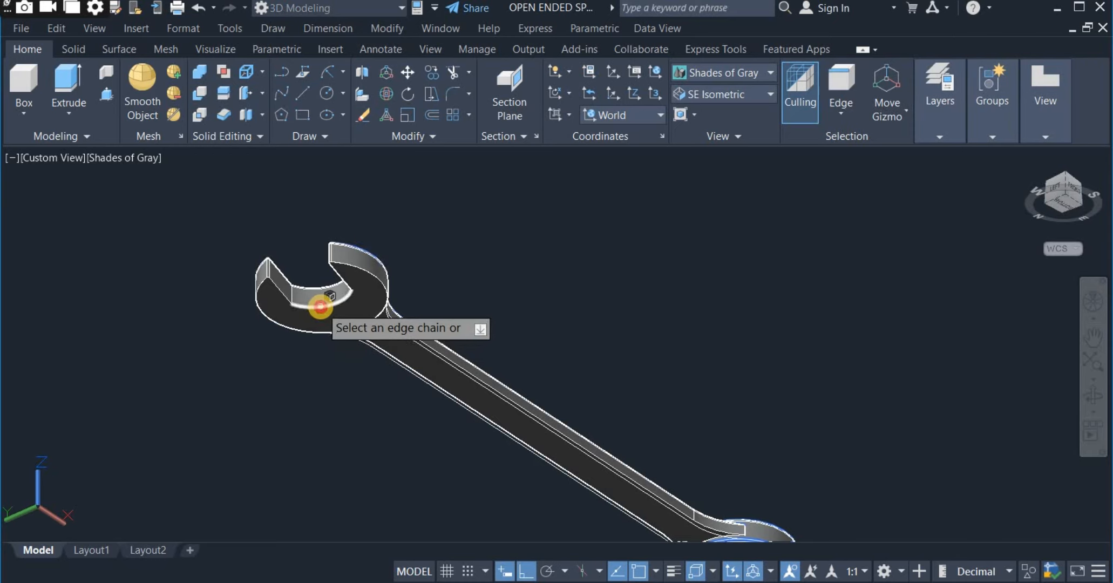
left_click(320, 306)
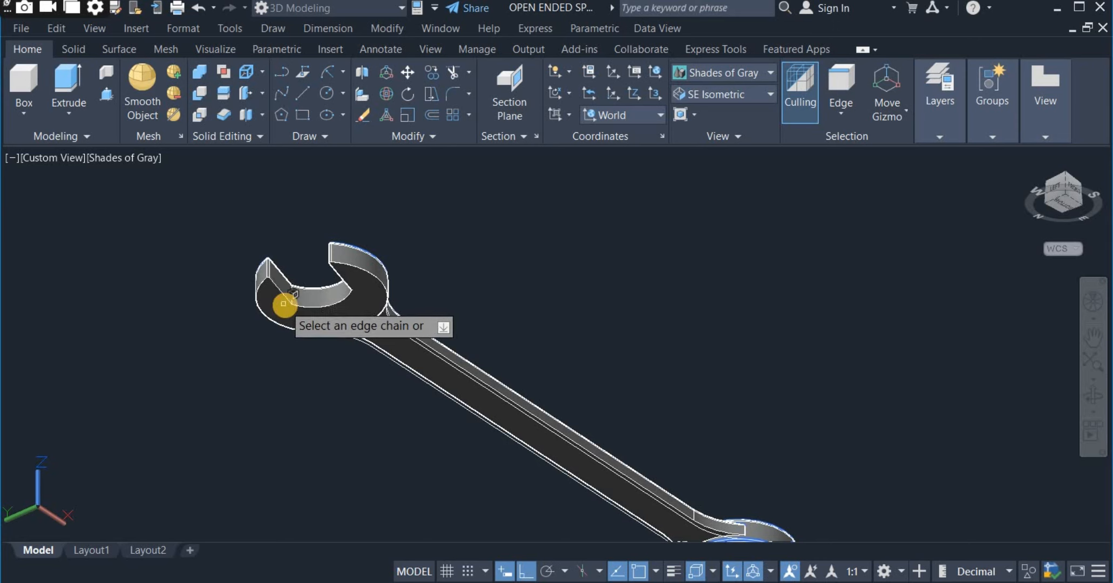
scroll(281, 292, "up", 3)
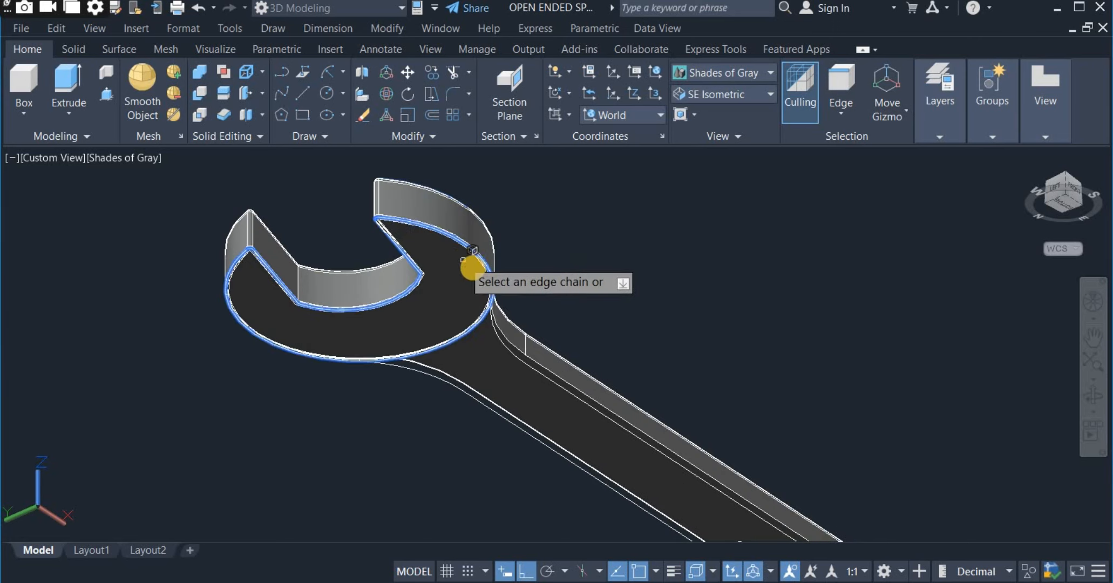
Add the handle's lower edge chain, picked at the curved neck by the opposite head, to the edge fillet.
scroll(475, 268, "down", 2)
scroll(434, 263, "down", 1)
scroll(708, 442, "up", 3)
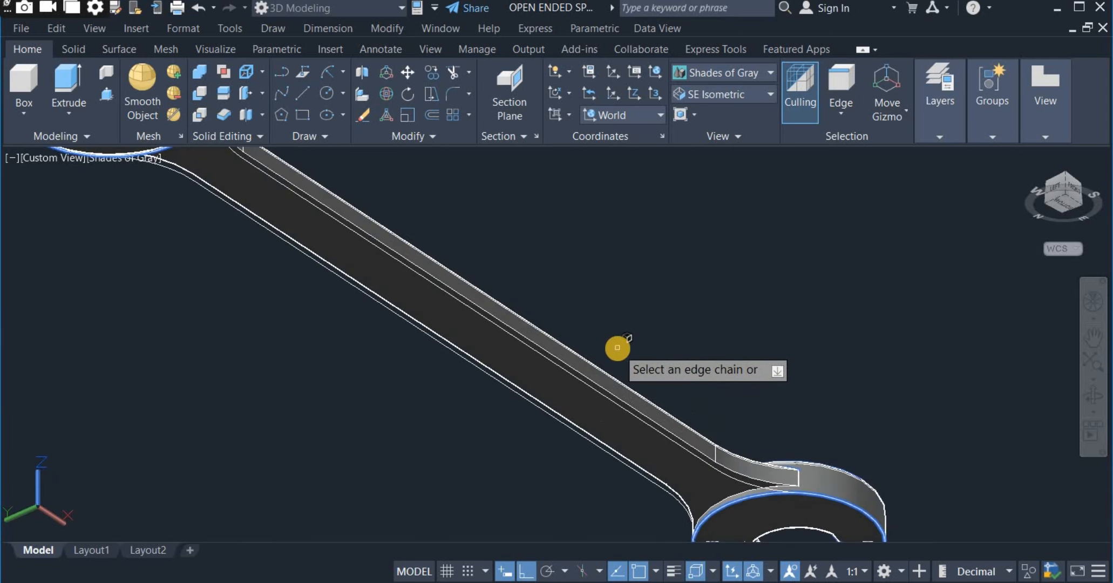
scroll(616, 348, "down", 2)
scroll(750, 434, "up", 2)
scroll(750, 434, "up", 3)
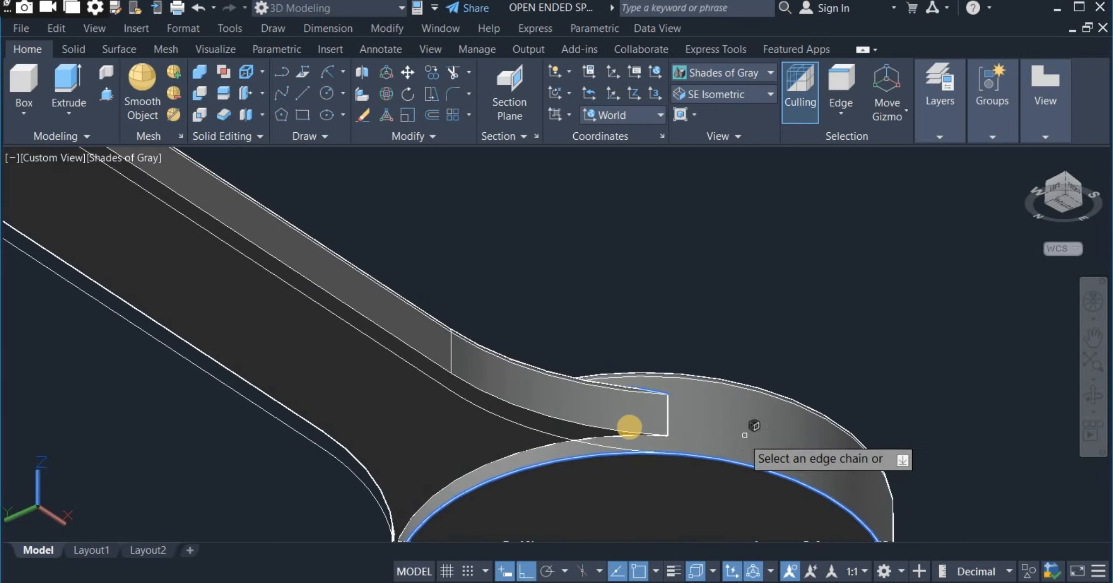
left_click(572, 425)
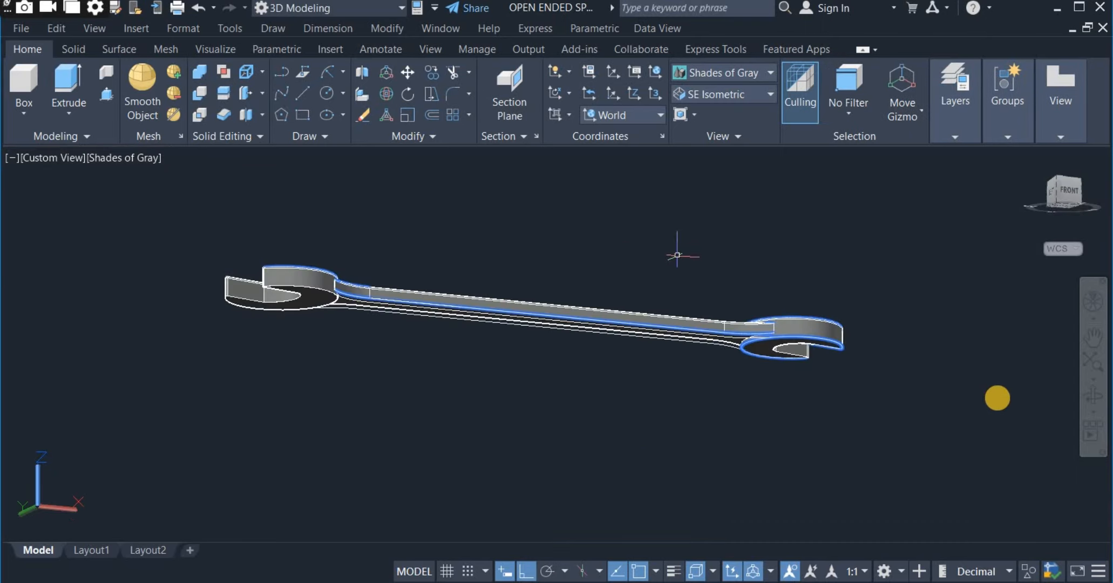
Finish the edge fillets and display the spanner from above in the SE Isometric view with the Realistic visual style.
left_click(1098, 398)
left_click_drag(862, 332, 717, 340)
right_click(691, 272)
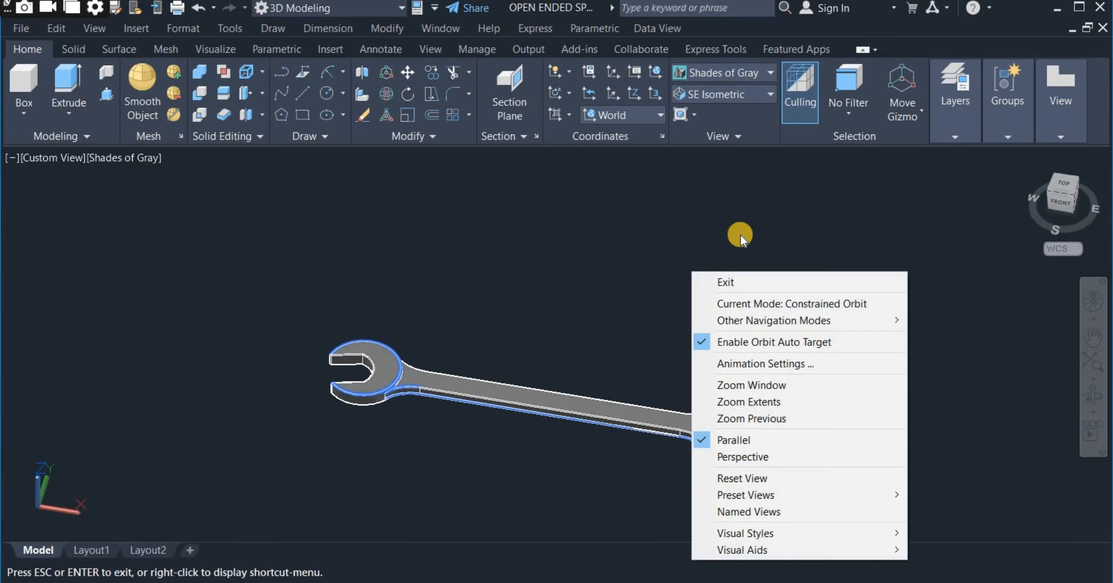
left_click(724, 285)
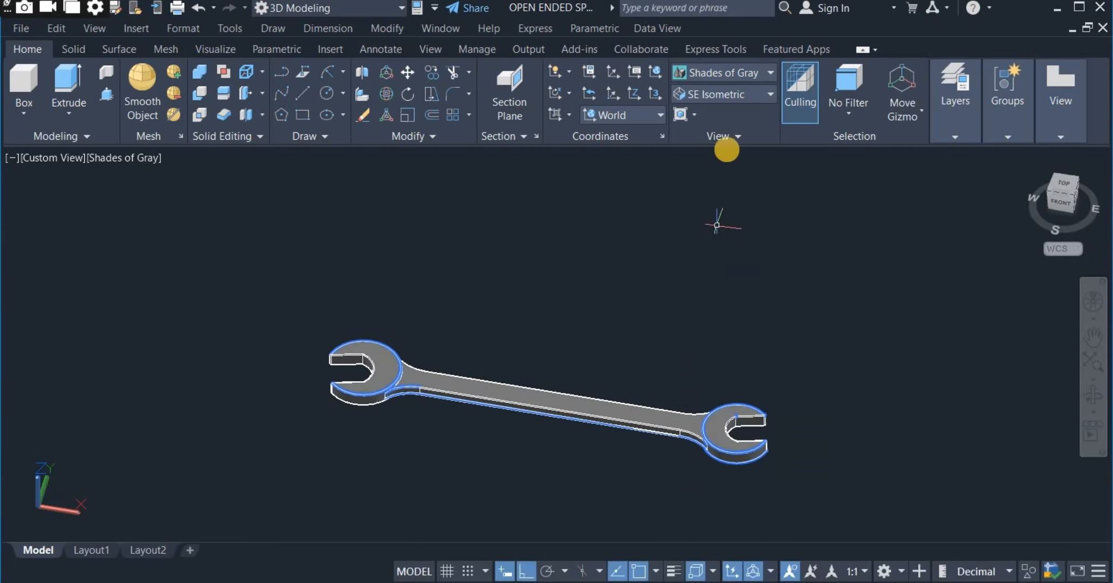
left_click(727, 96)
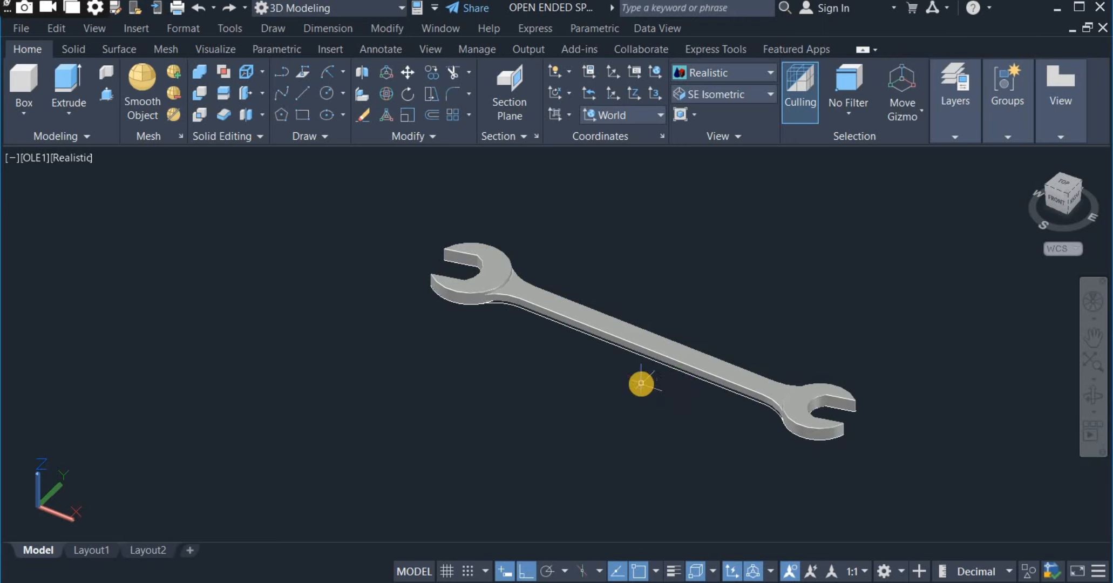
Move the spanner solid clear of the 2D profile underneath it.
mouse_move(641, 383)
middle_mouse_down("shift")
mouse_move(601, 382)
mouse_move(633, 409)
mouse_move(625, 381)
middle_mouse_up("shift")
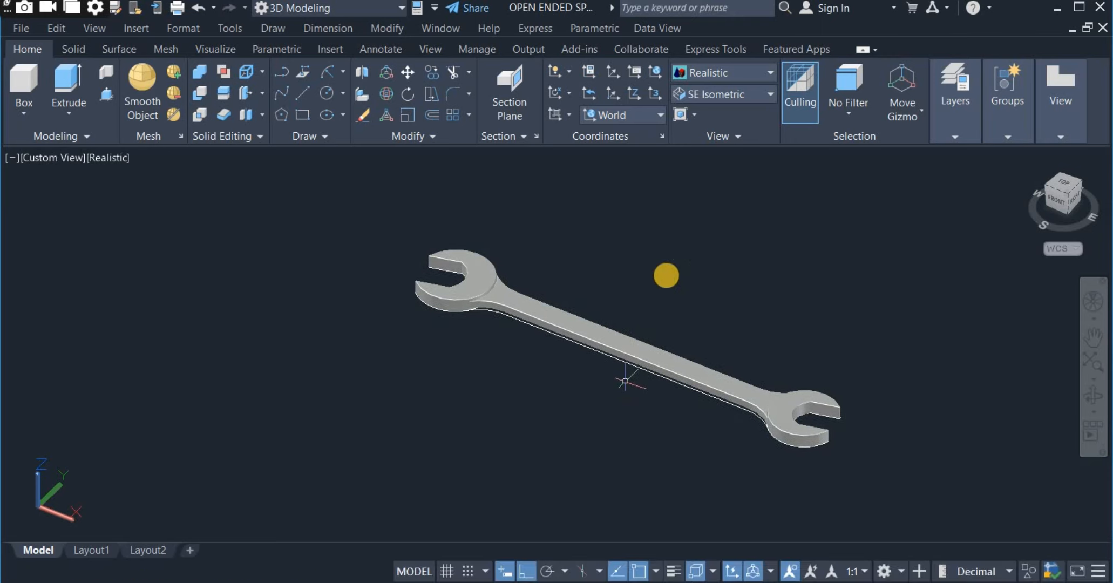
left_click(646, 353)
right_click_drag(576, 324, 492, 352)
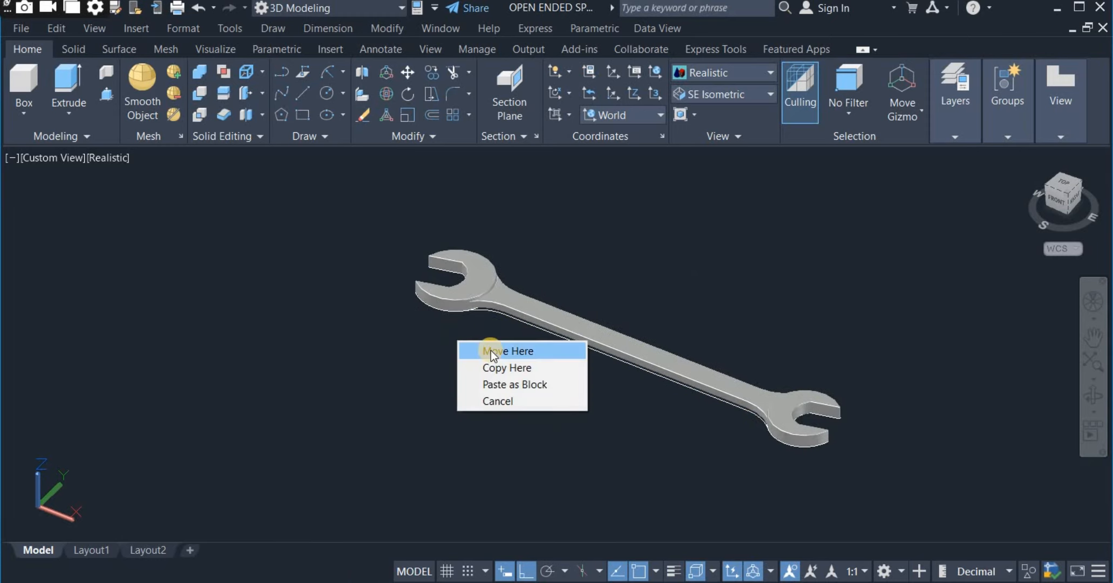
left_click(481, 351)
Erase all the leftover 2D profile curves of the spanner's heads and handle.
left_click(833, 493)
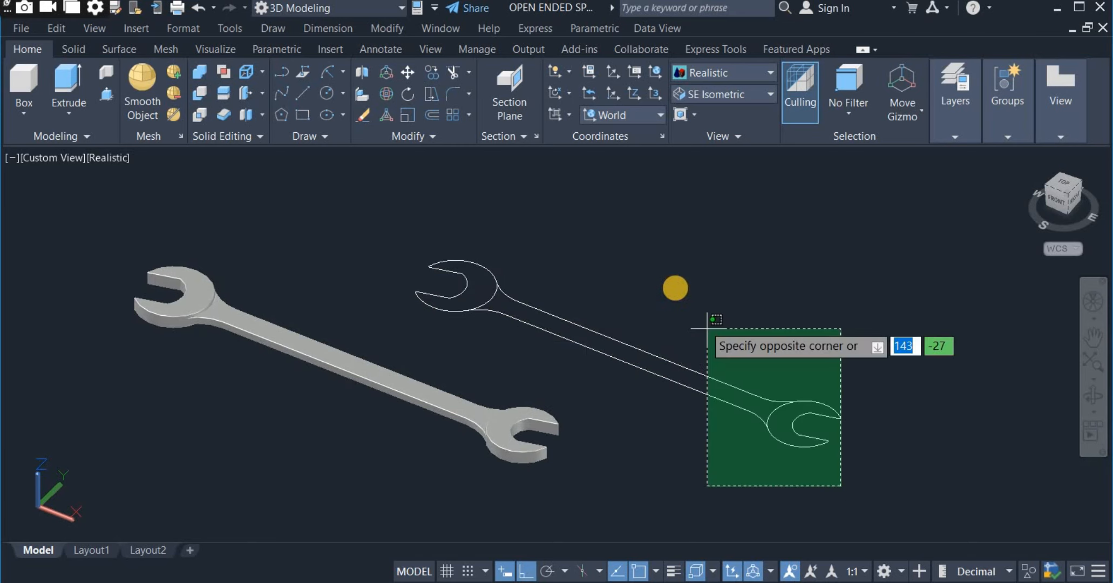
left_click(675, 287)
left_click(549, 360)
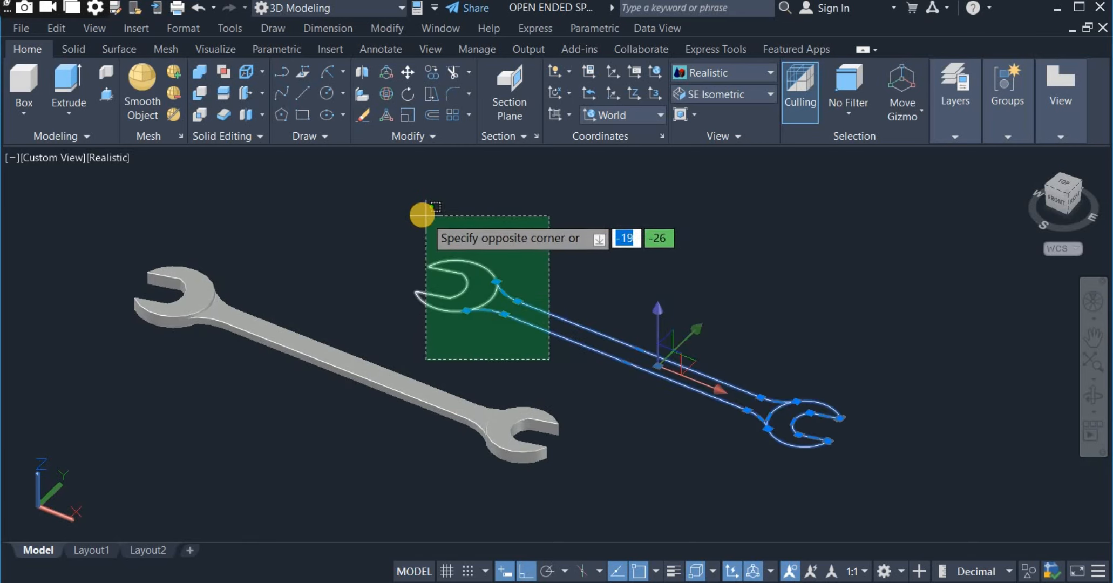
left_click(424, 217)
right_click(540, 209)
left_click(599, 301)
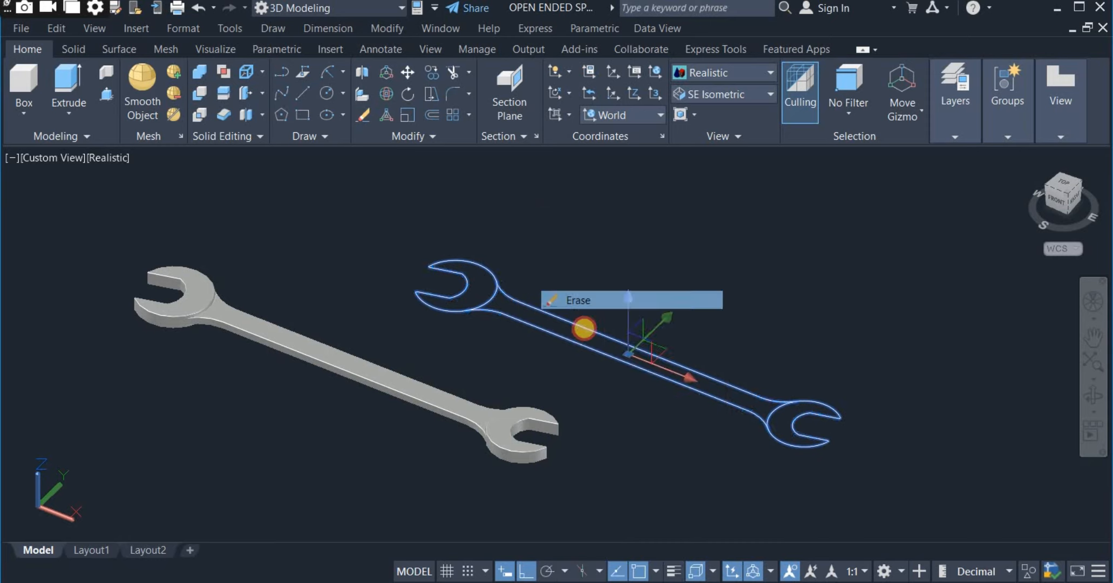
Move the spanner solid back to the middle of the drawing area and orbit around it to inspect the model.
right_click_drag(455, 468, 645, 464)
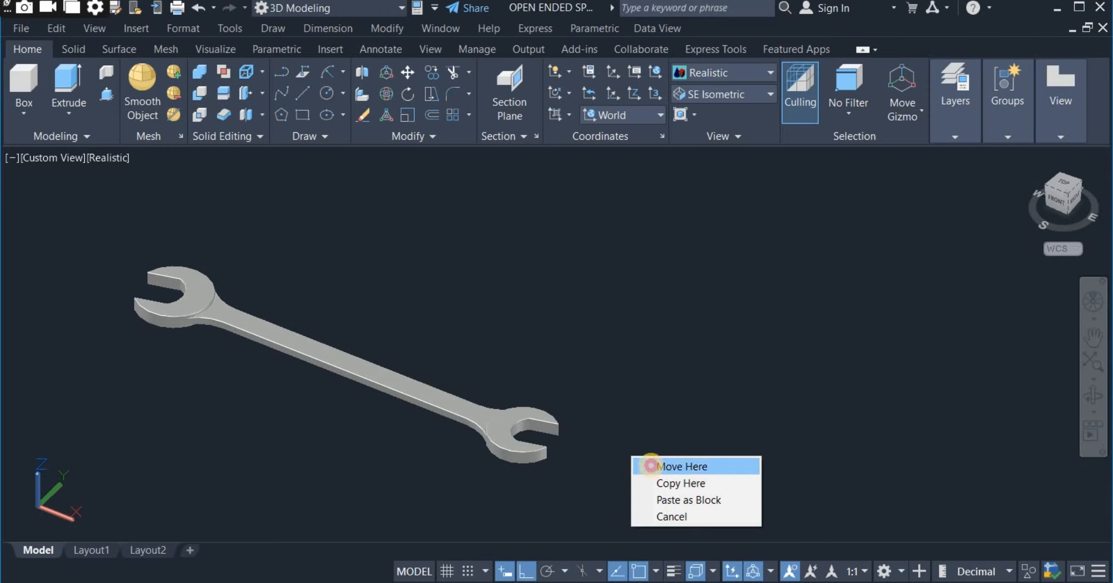
left_click(650, 465)
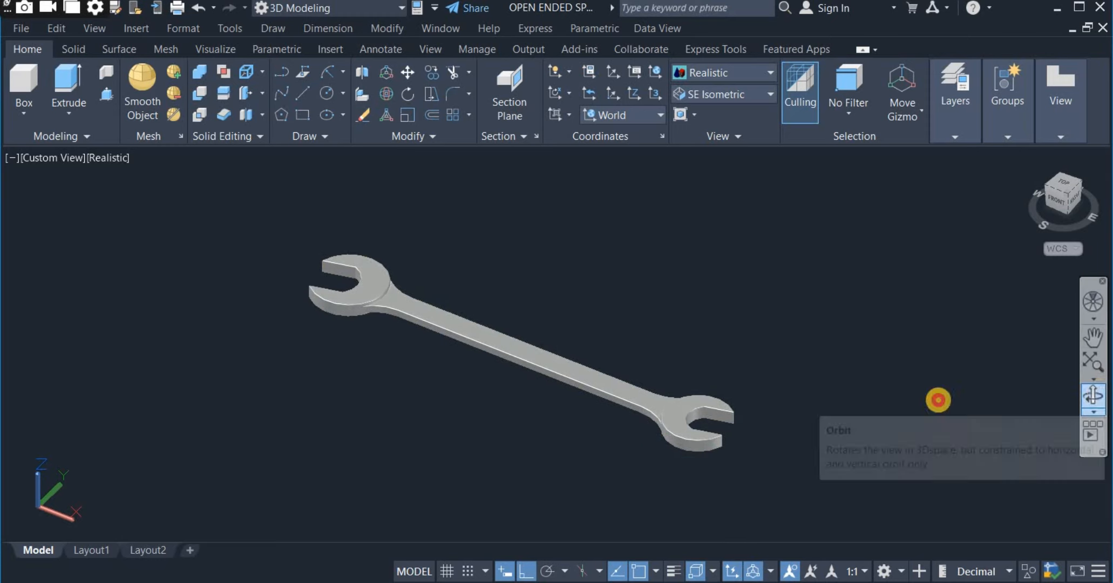
left_click_drag(601, 388, 544, 313)
right_click(545, 313)
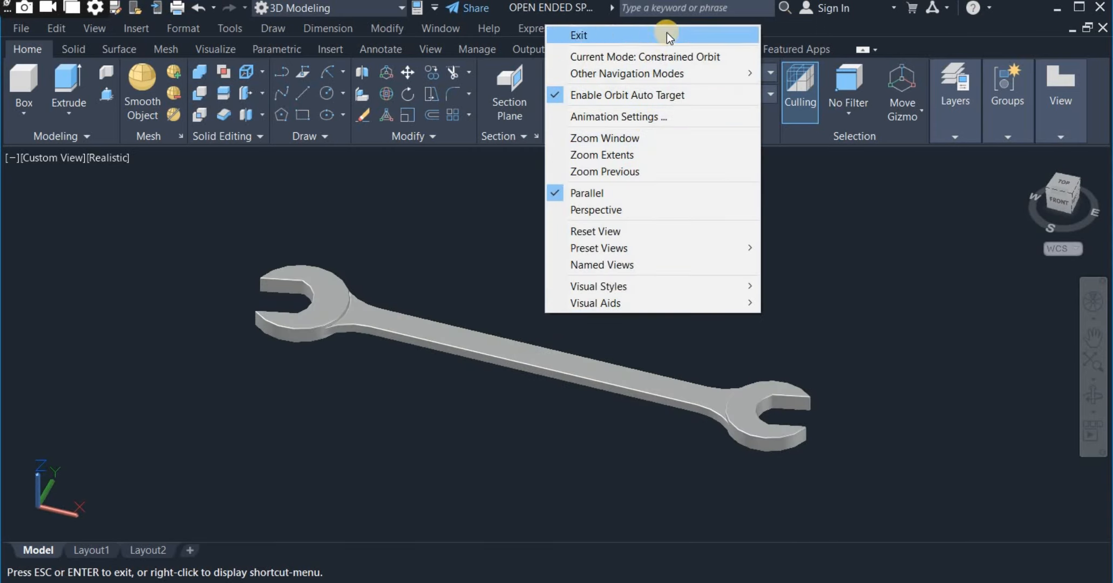
left_click(667, 33)
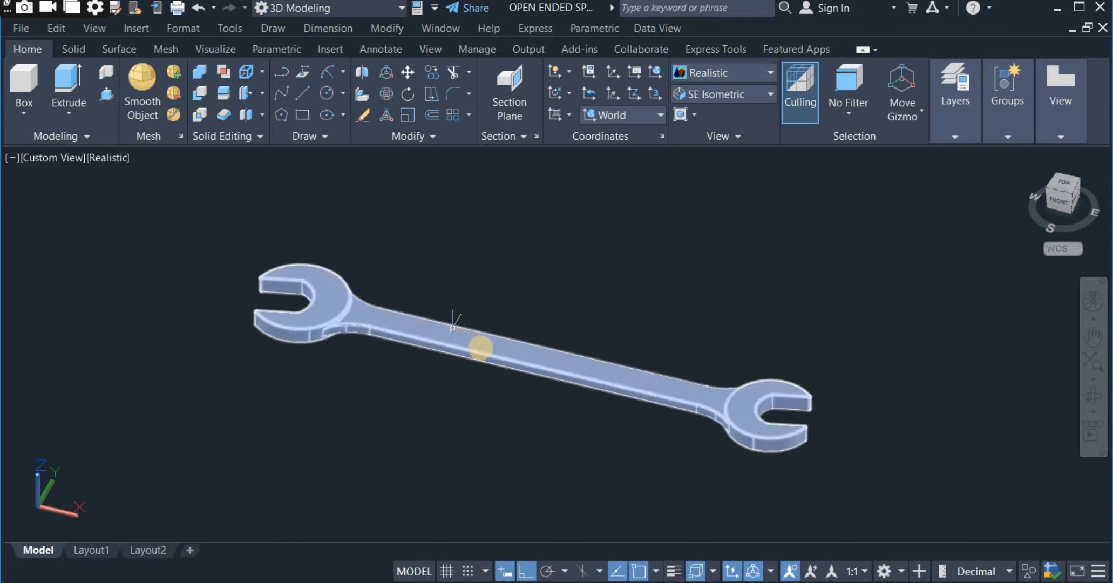